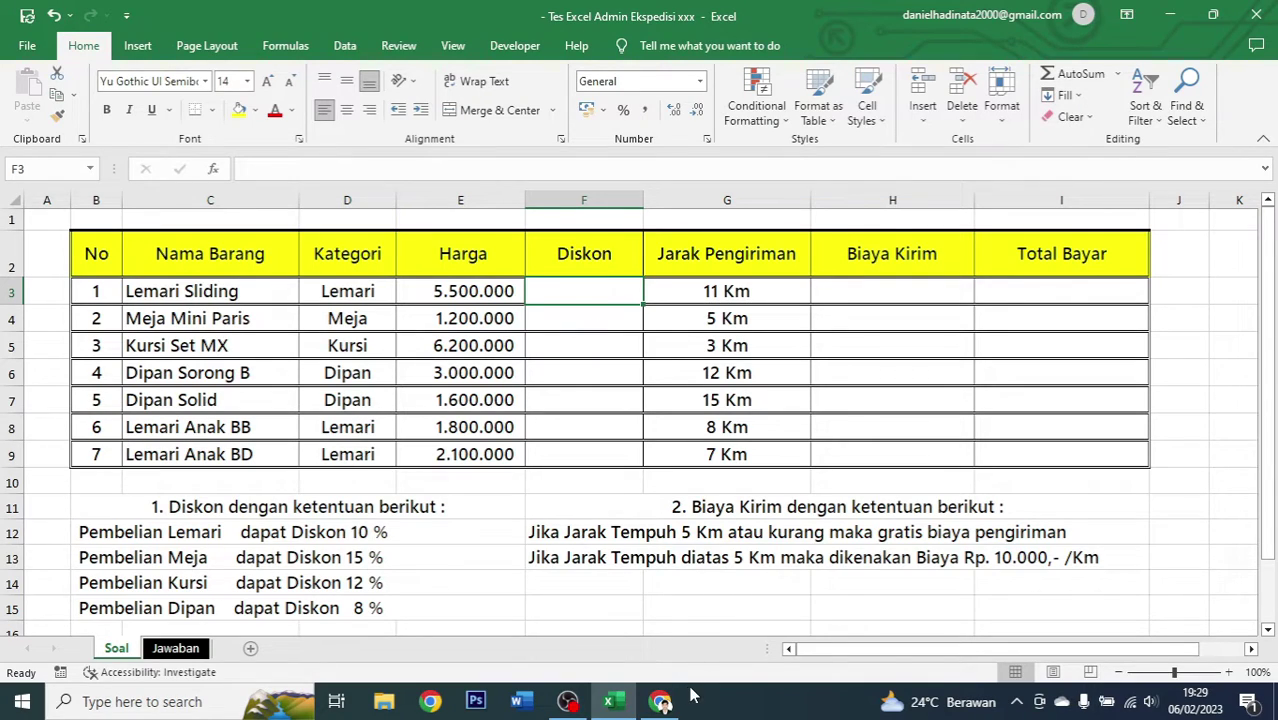
Step: Read through the Admin Ekspedisi duties article in Chrome, then switch to the Loker.id job listings
left_click(660, 701)
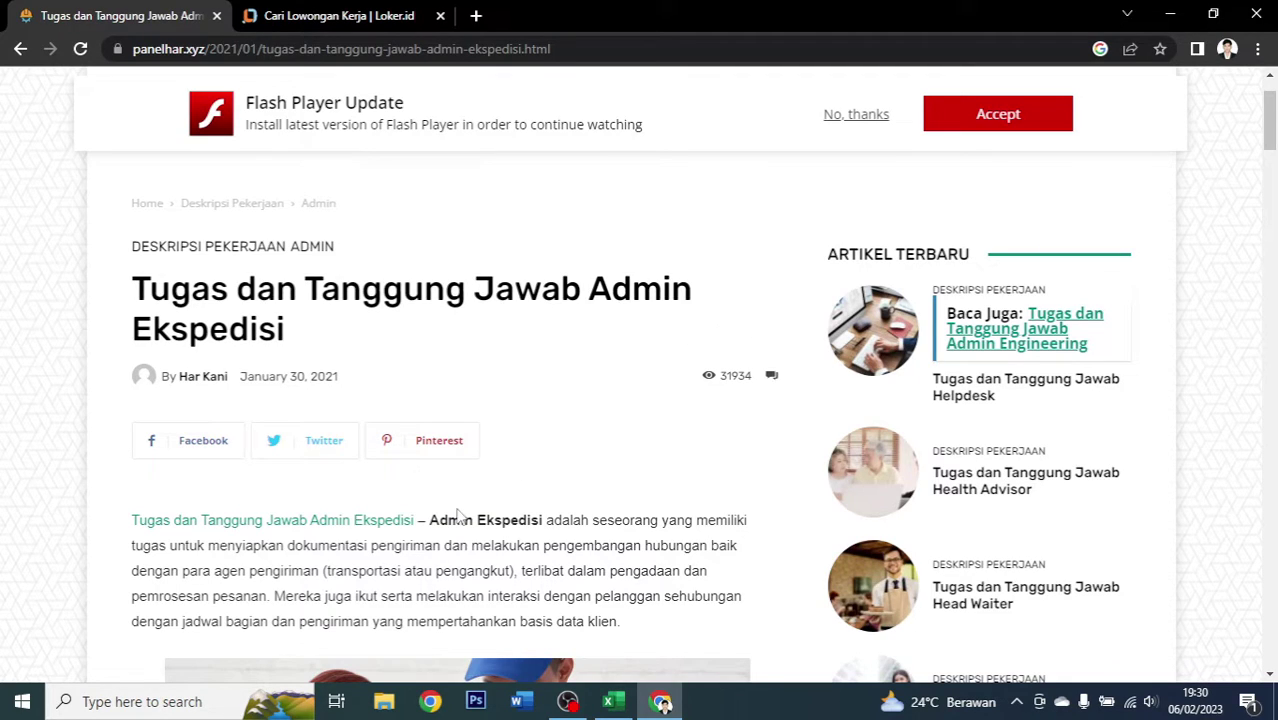
scroll(460, 488, "down", 3)
scroll(460, 488, "down", 3)
scroll(460, 488, "down", 3)
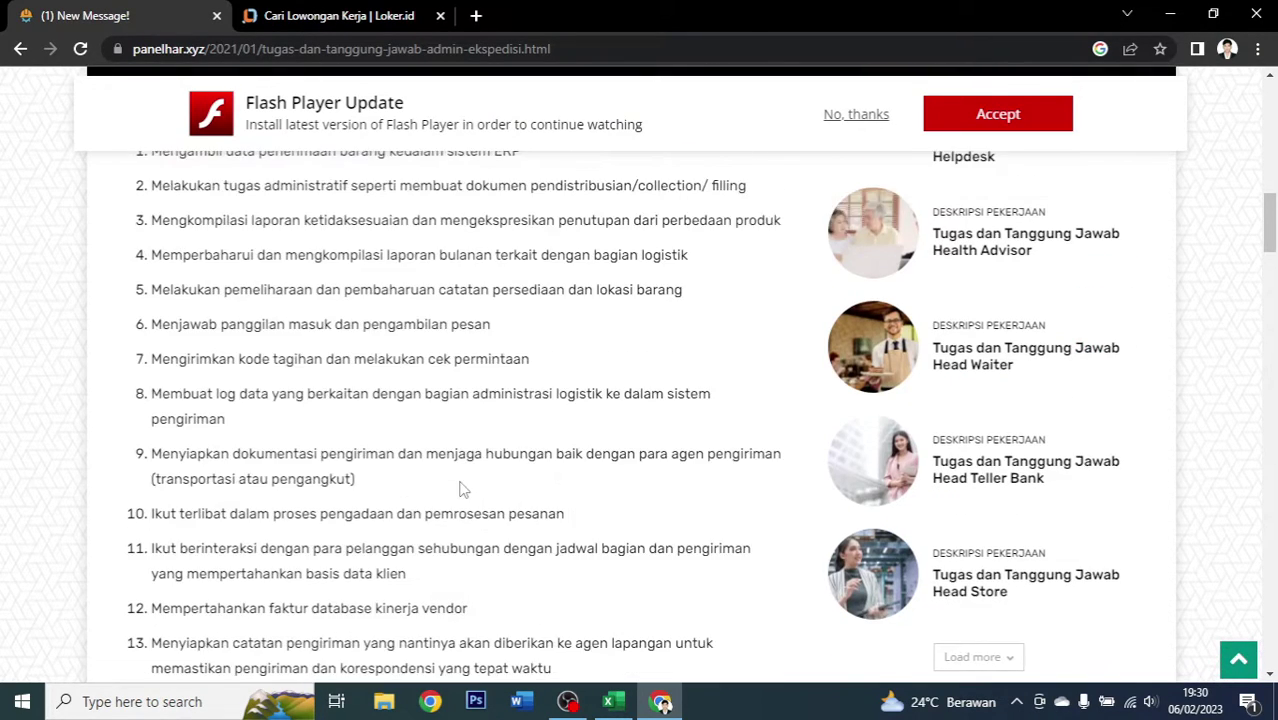
scroll(462, 492, "up", 1)
scroll(463, 495, "up", 1)
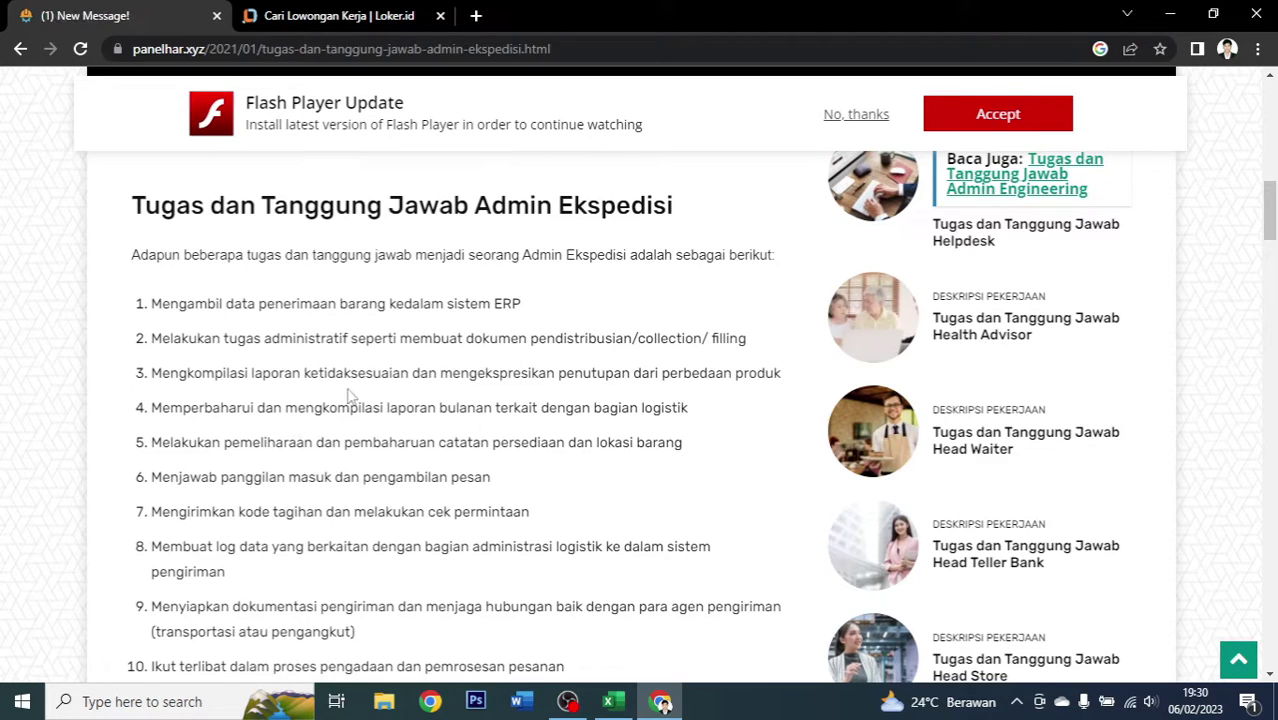
scroll(424, 413, "down", 1)
scroll(424, 413, "down", 2)
scroll(422, 413, "down", 1)
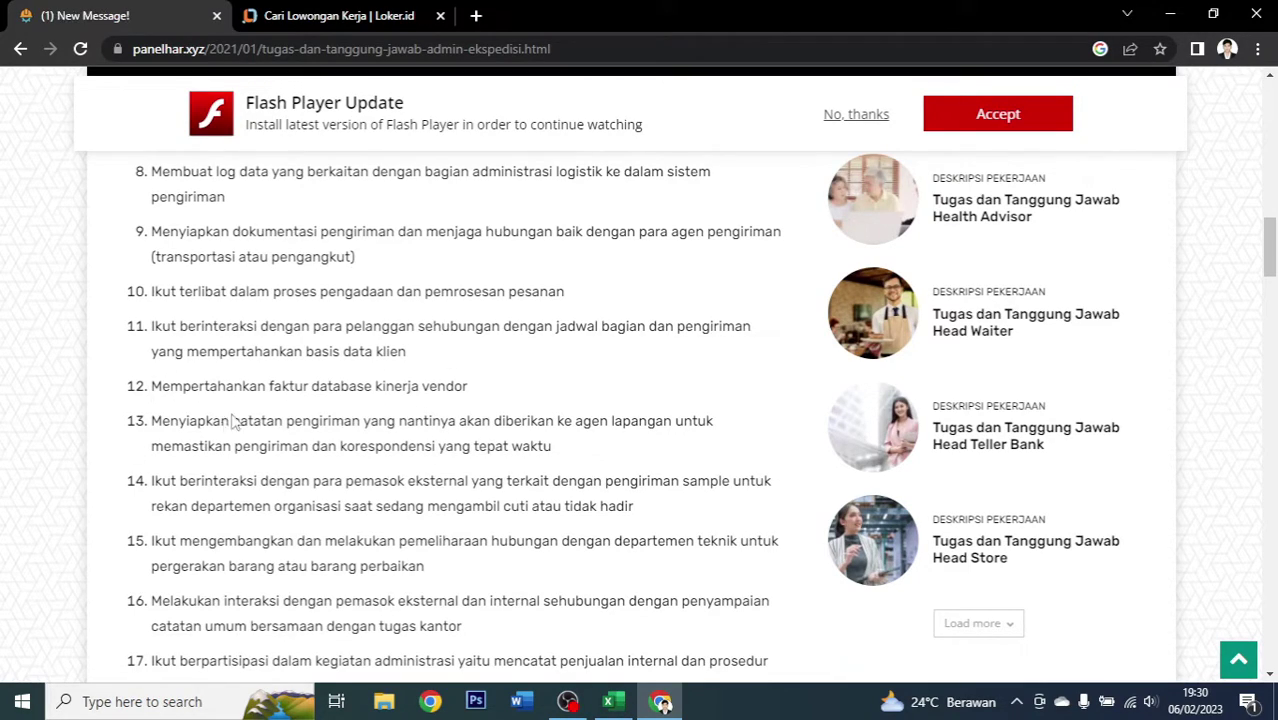
scroll(470, 447, "down", 3)
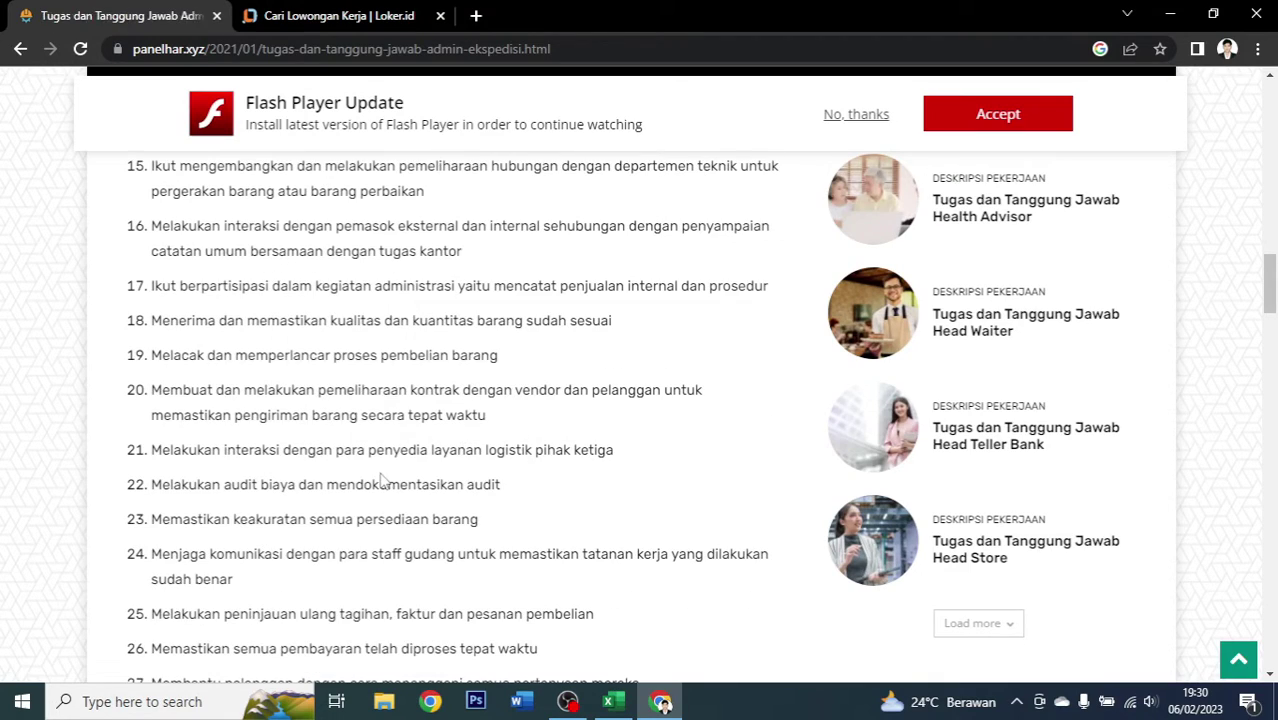
scroll(383, 481, "down", 1)
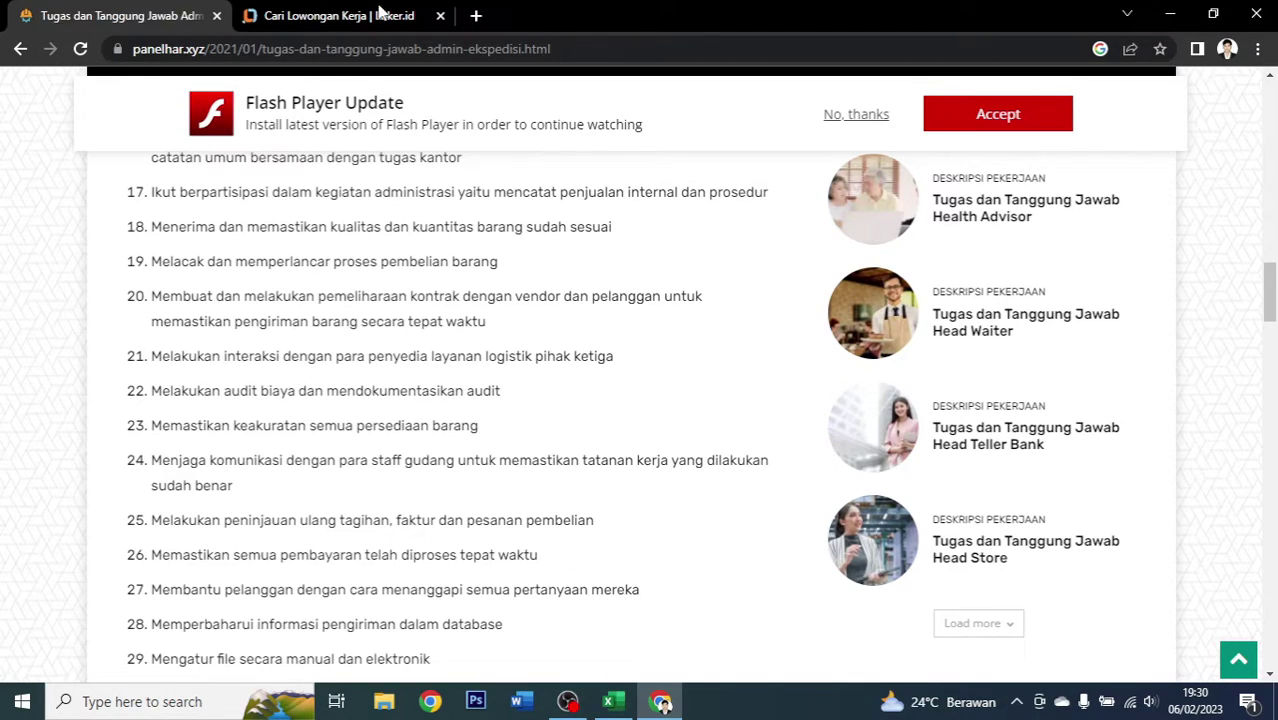
left_click(382, 14)
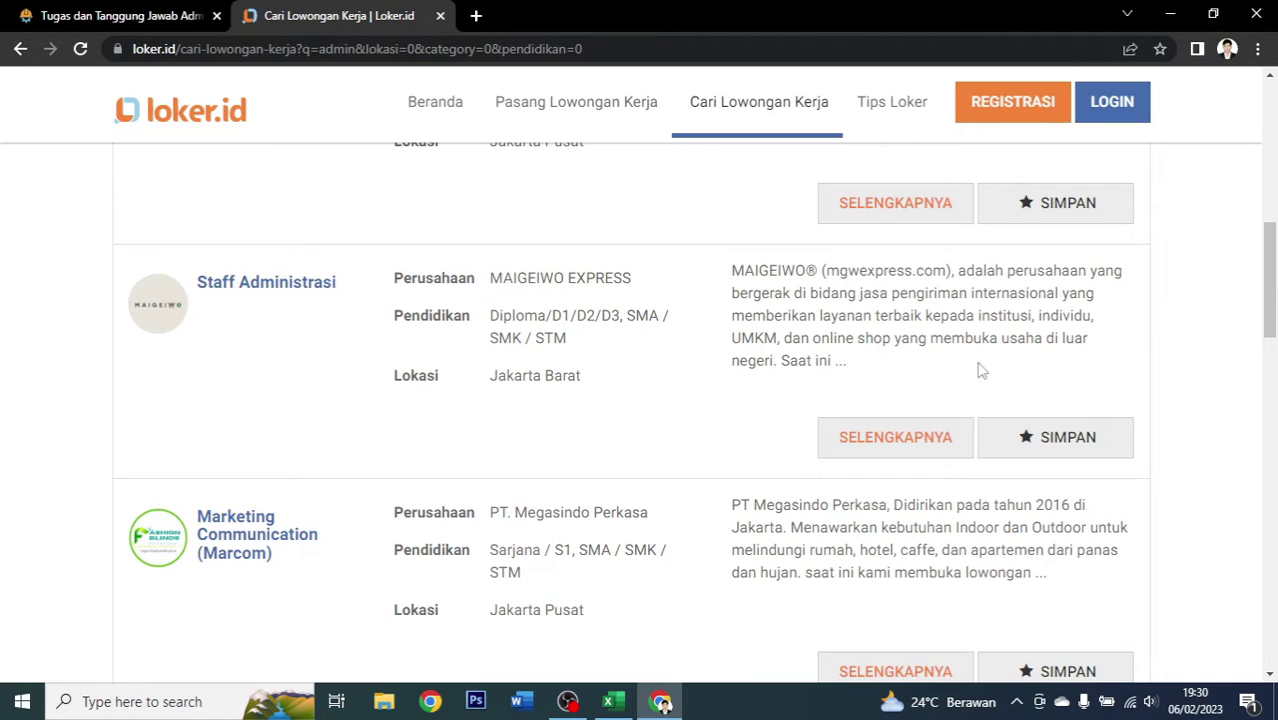
Step: Browse the Loker.id admin job results, then return to the Excel test workbook
scroll(522, 374, "up", 3)
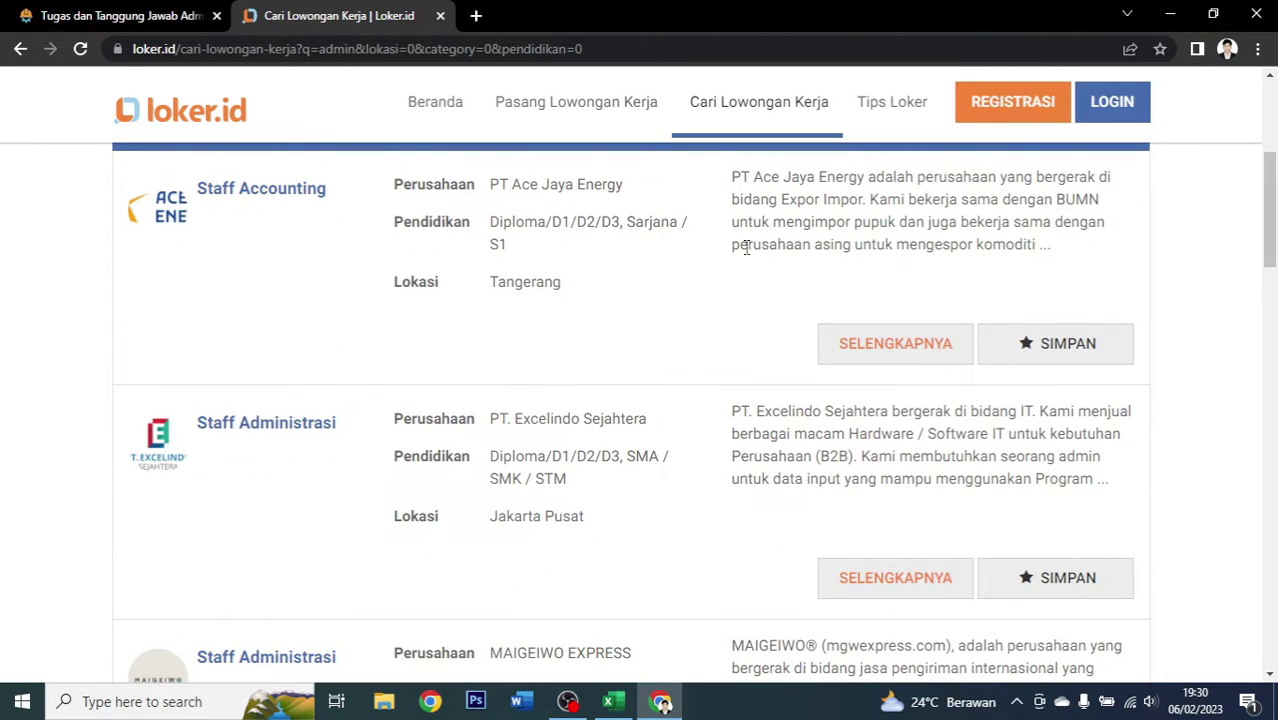
scroll(422, 482, "up", 3)
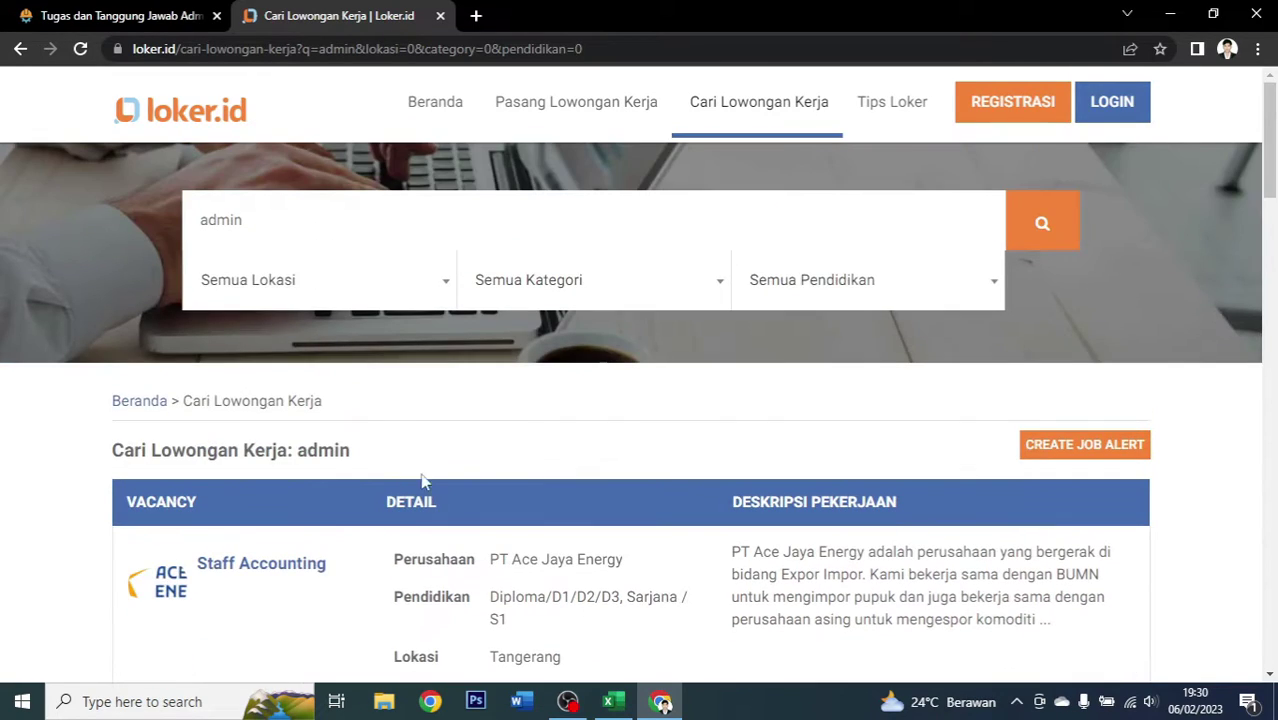
scroll(686, 430, "down", 1)
scroll(686, 430, "down", 3)
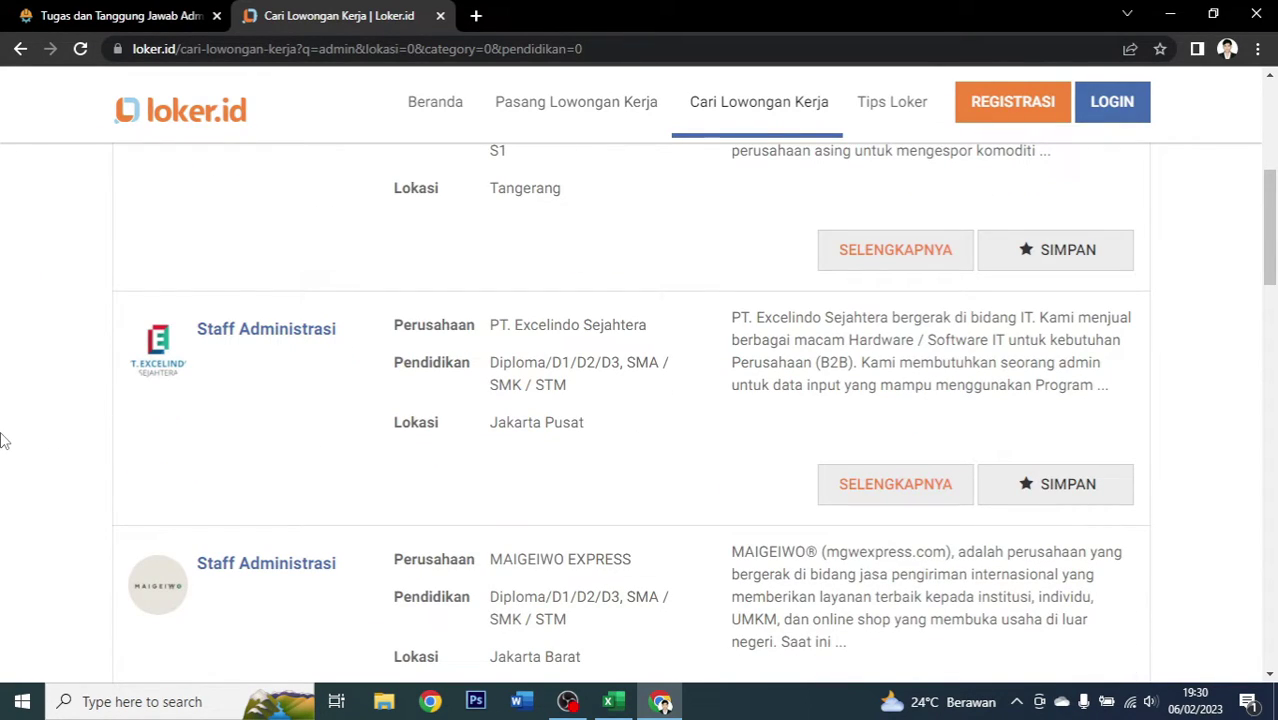
scroll(667, 462, "down", 2)
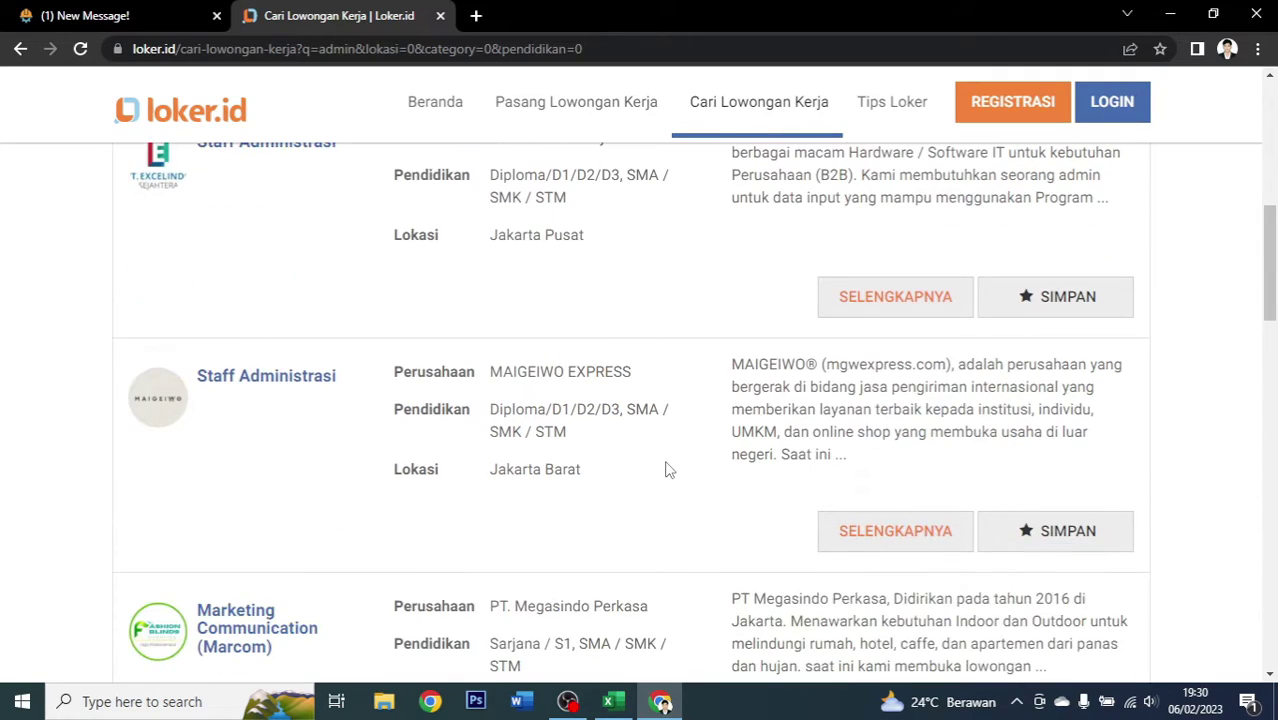
scroll(673, 482, "down", 2)
scroll(678, 495, "down", 3)
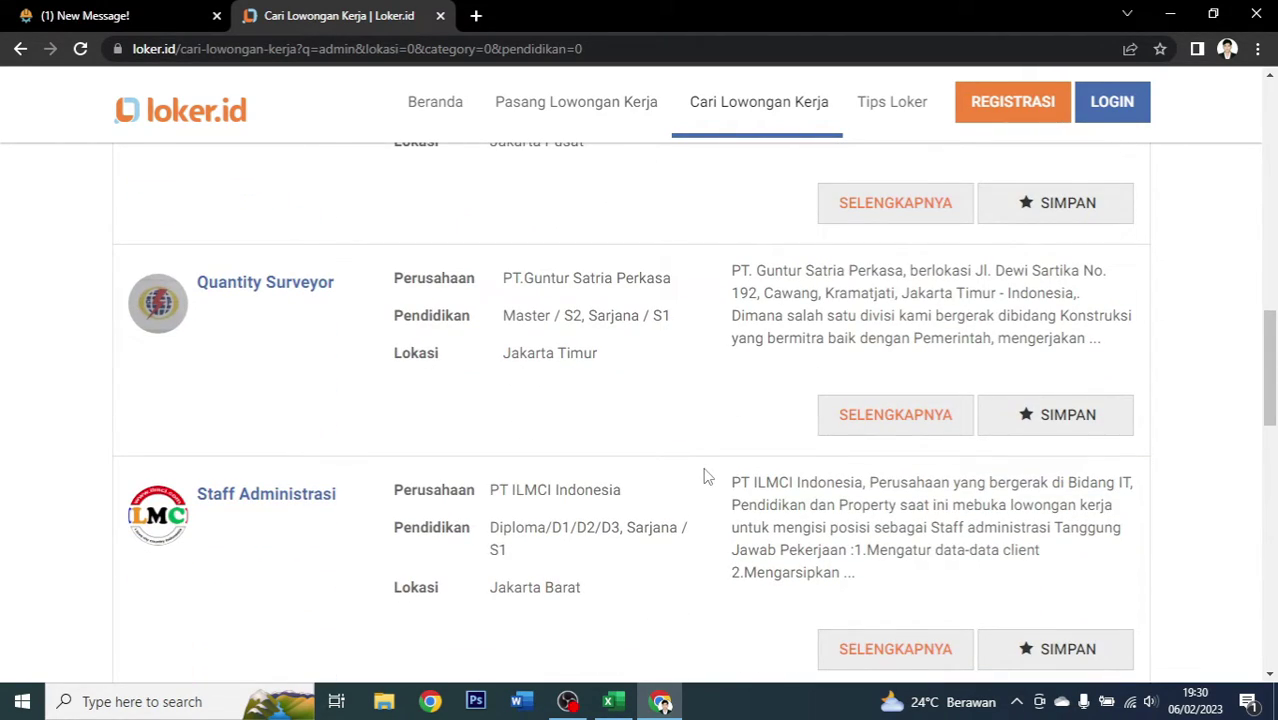
left_click(613, 701)
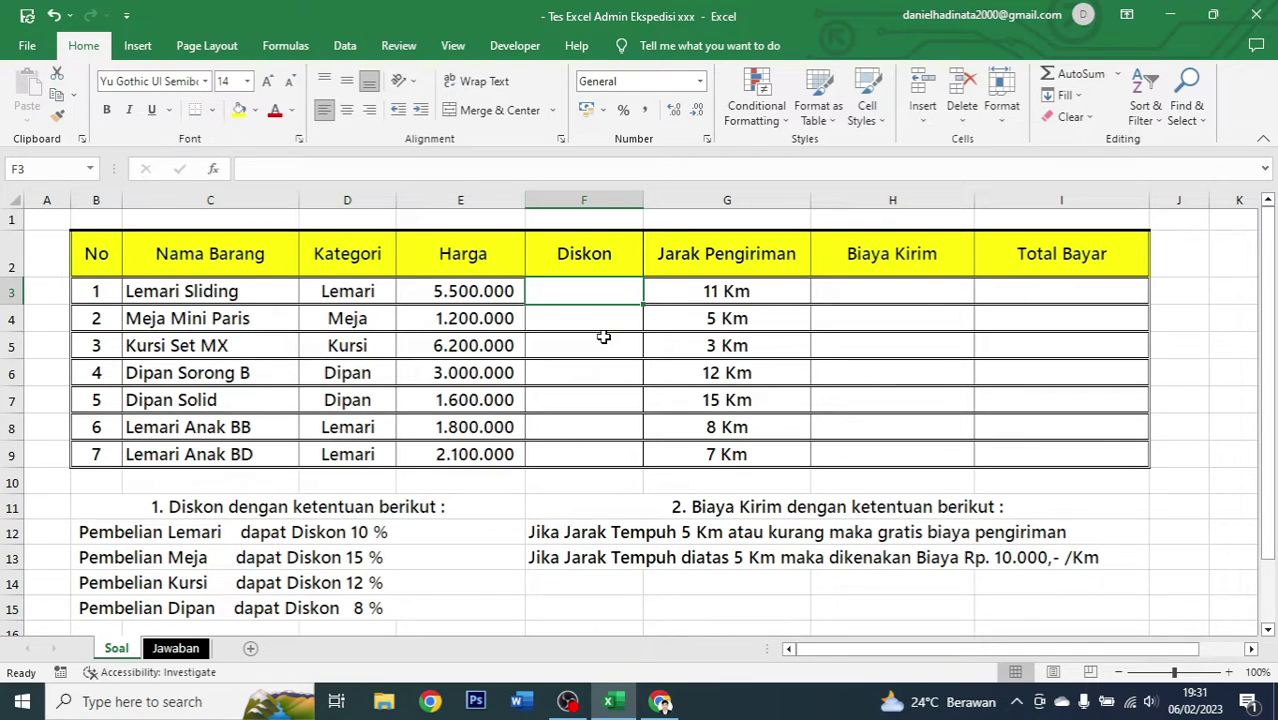
left_click_drag(108, 256, 979, 423)
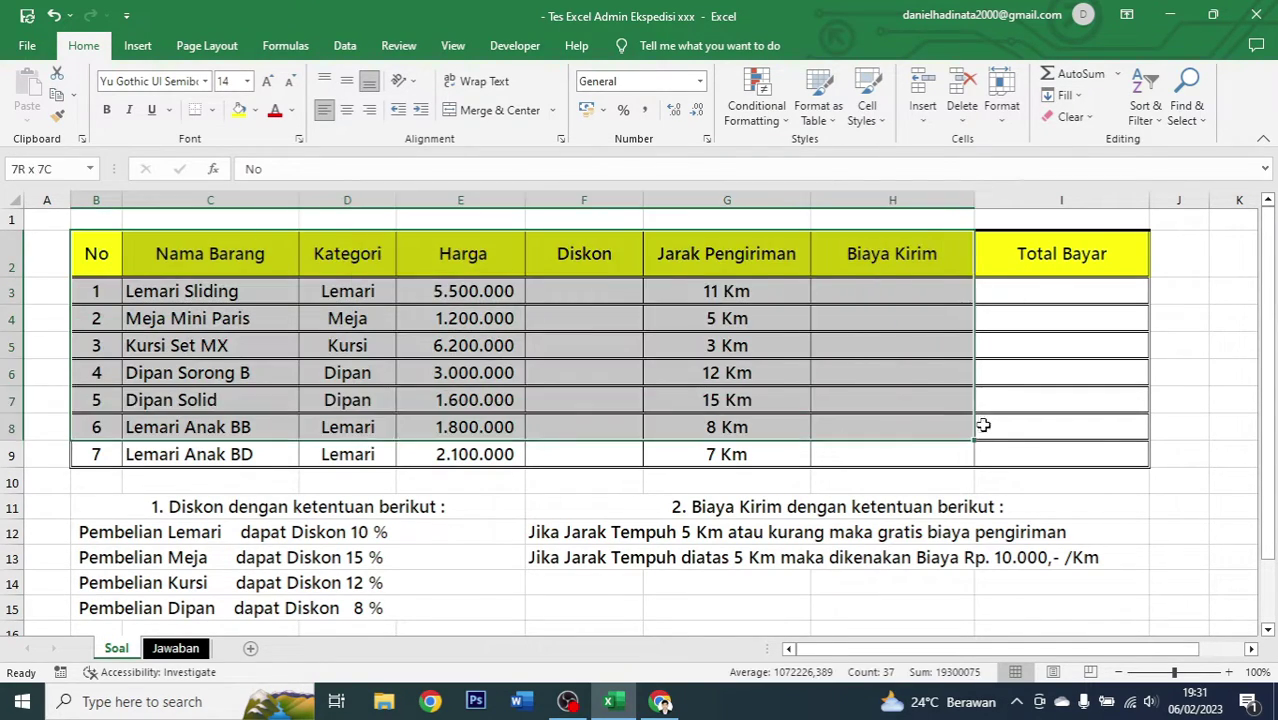
left_click(96, 258)
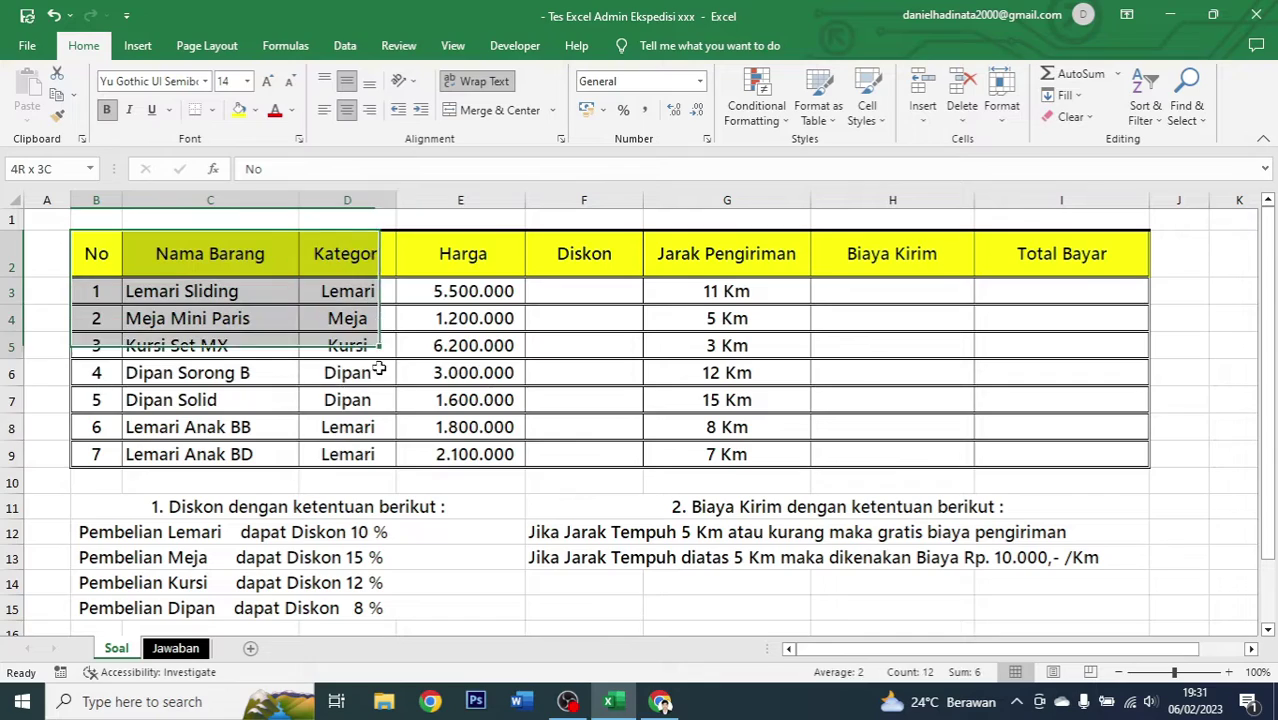
left_click_drag(100, 255, 478, 445)
left_click(588, 335)
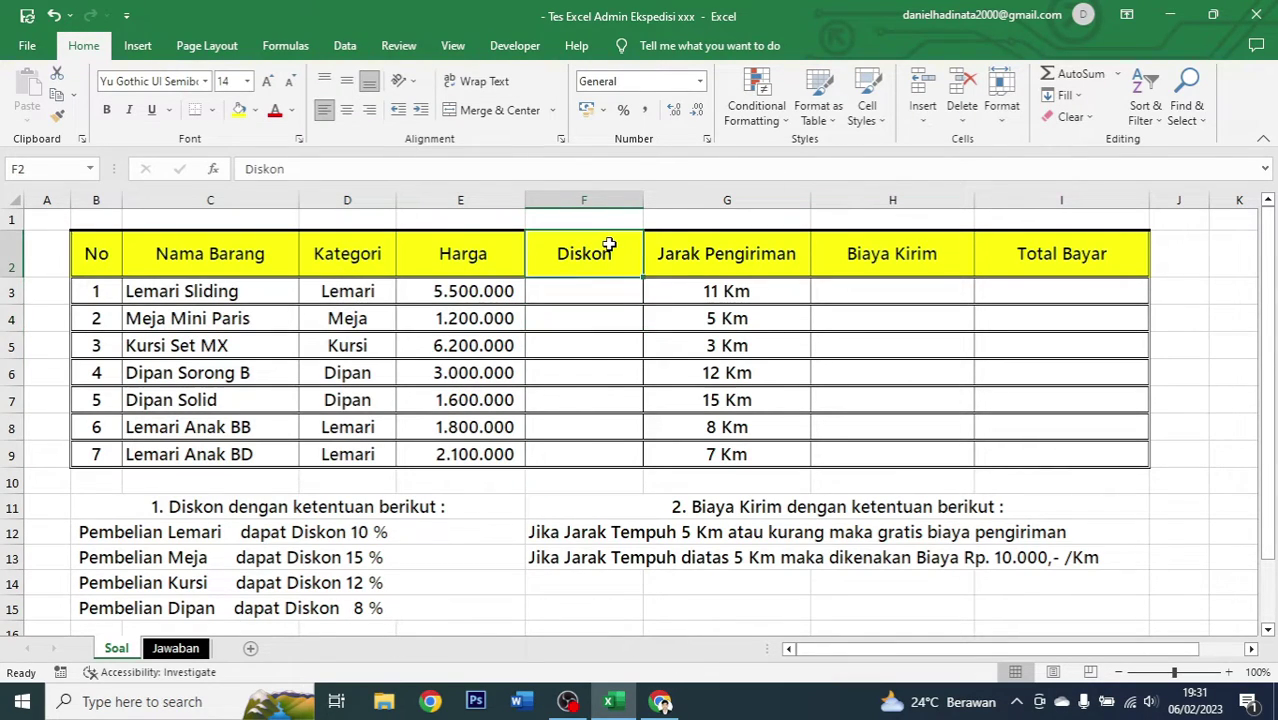
left_click_drag(608, 250, 622, 460)
left_click_drag(870, 253, 1056, 445)
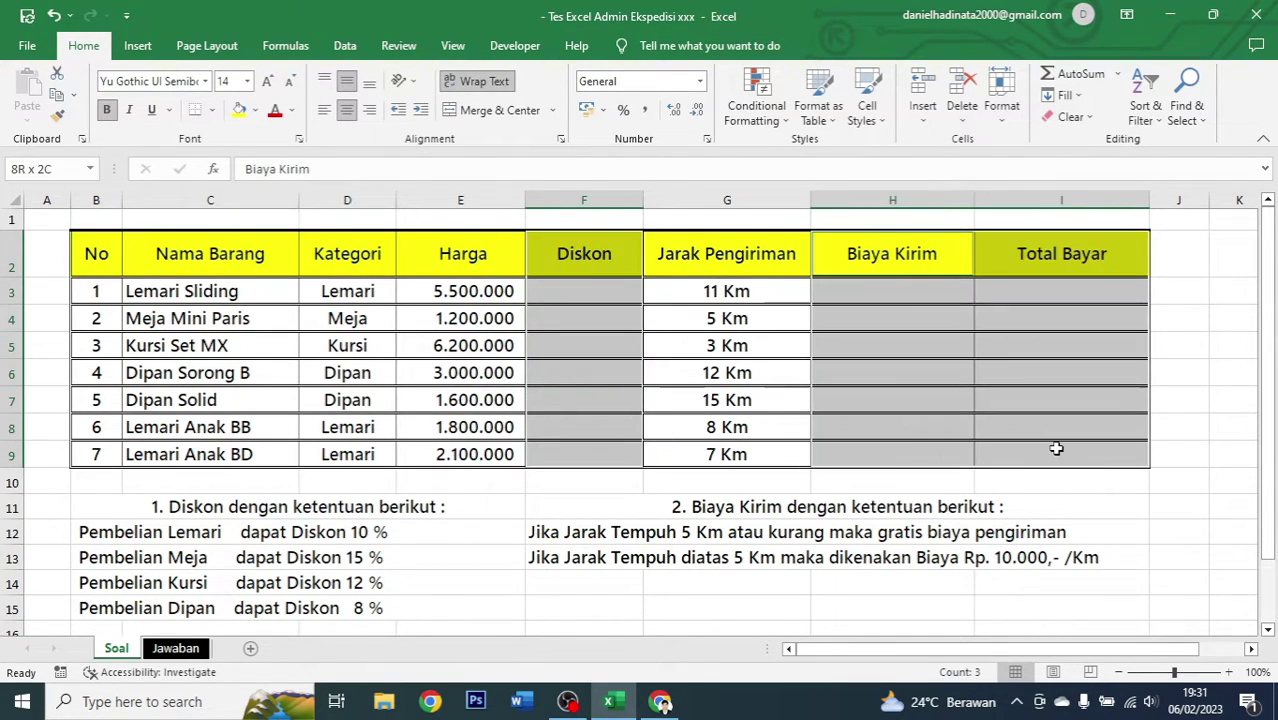
left_click(600, 286)
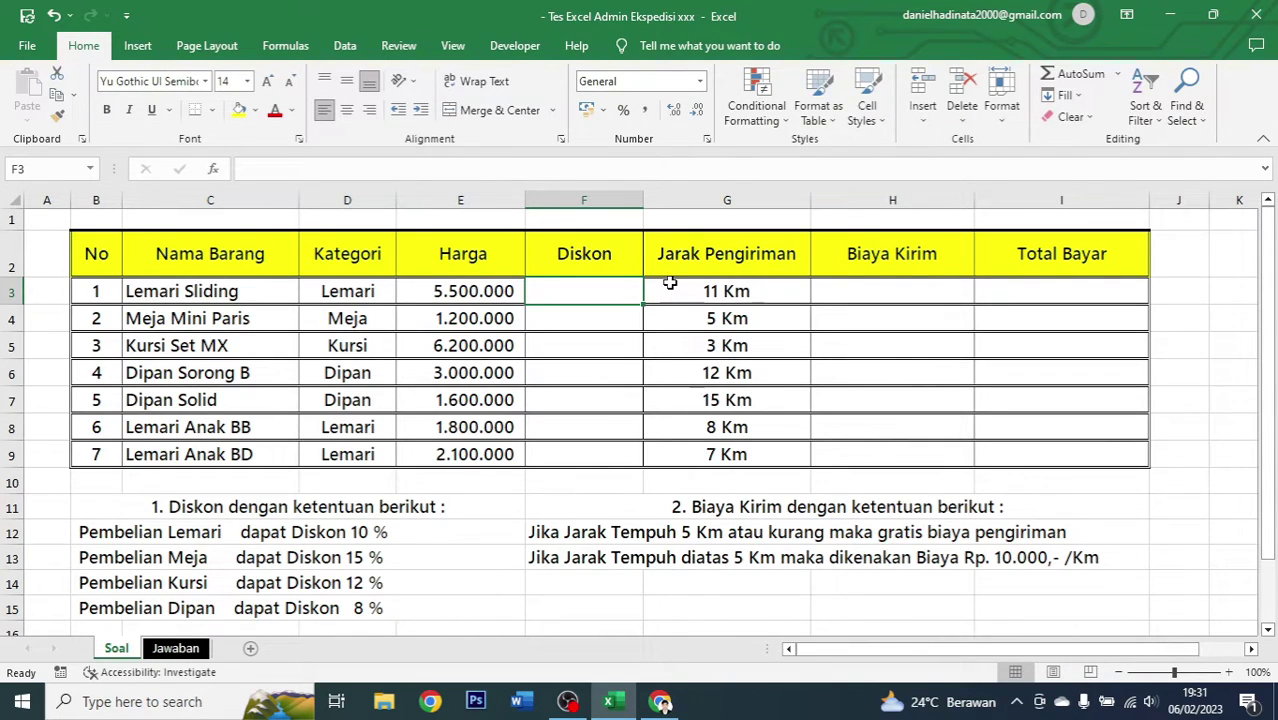
left_click_drag(240, 506, 215, 606)
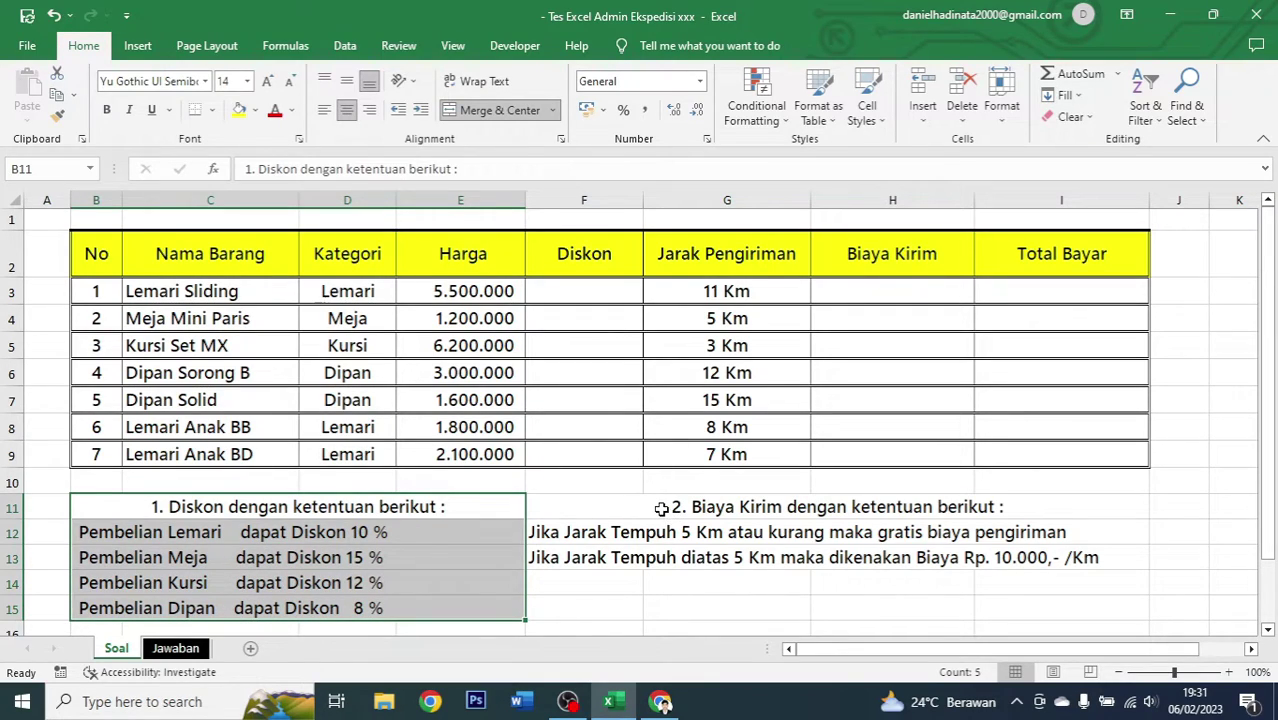
left_click_drag(661, 509, 699, 556)
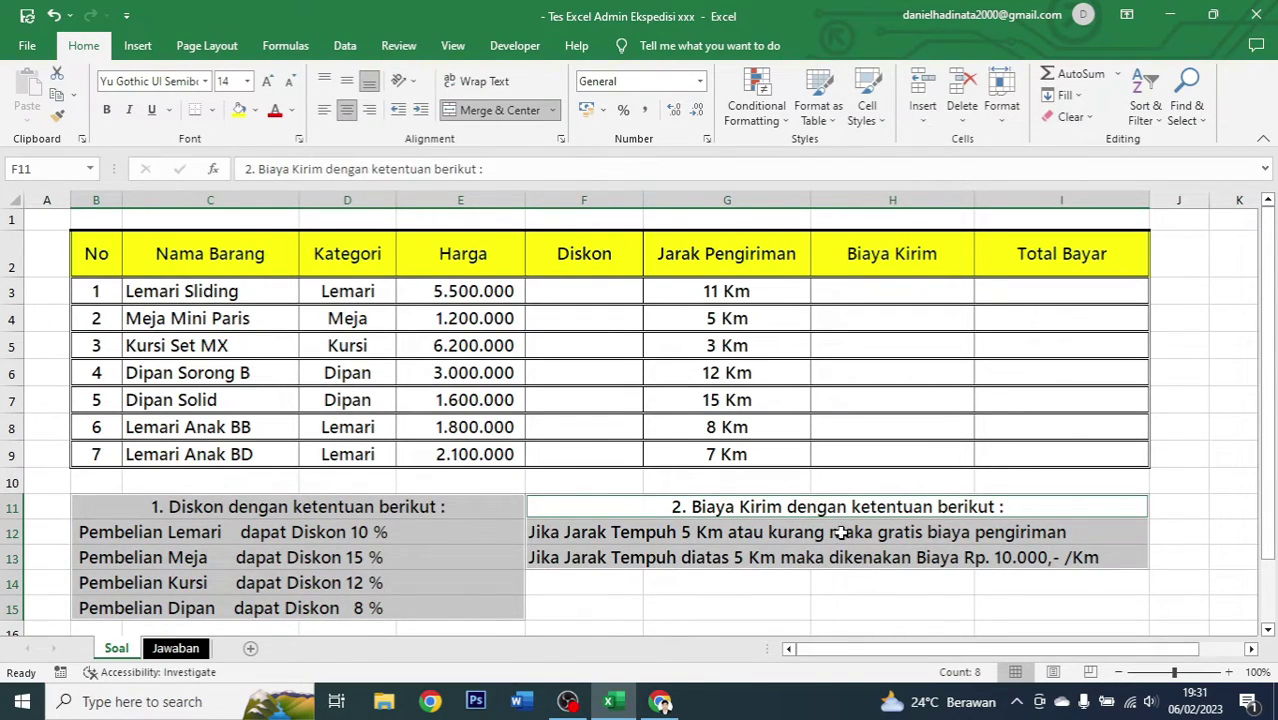
left_click(455, 551)
left_click(390, 514)
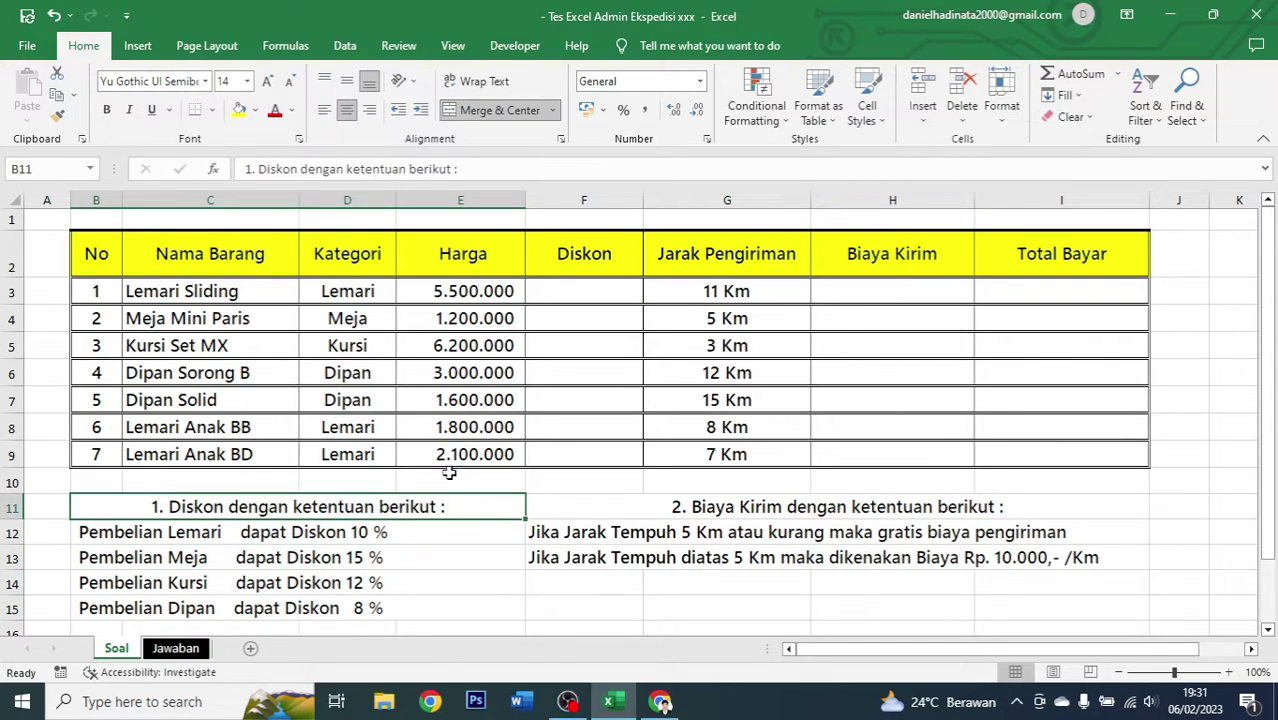
left_click(589, 304)
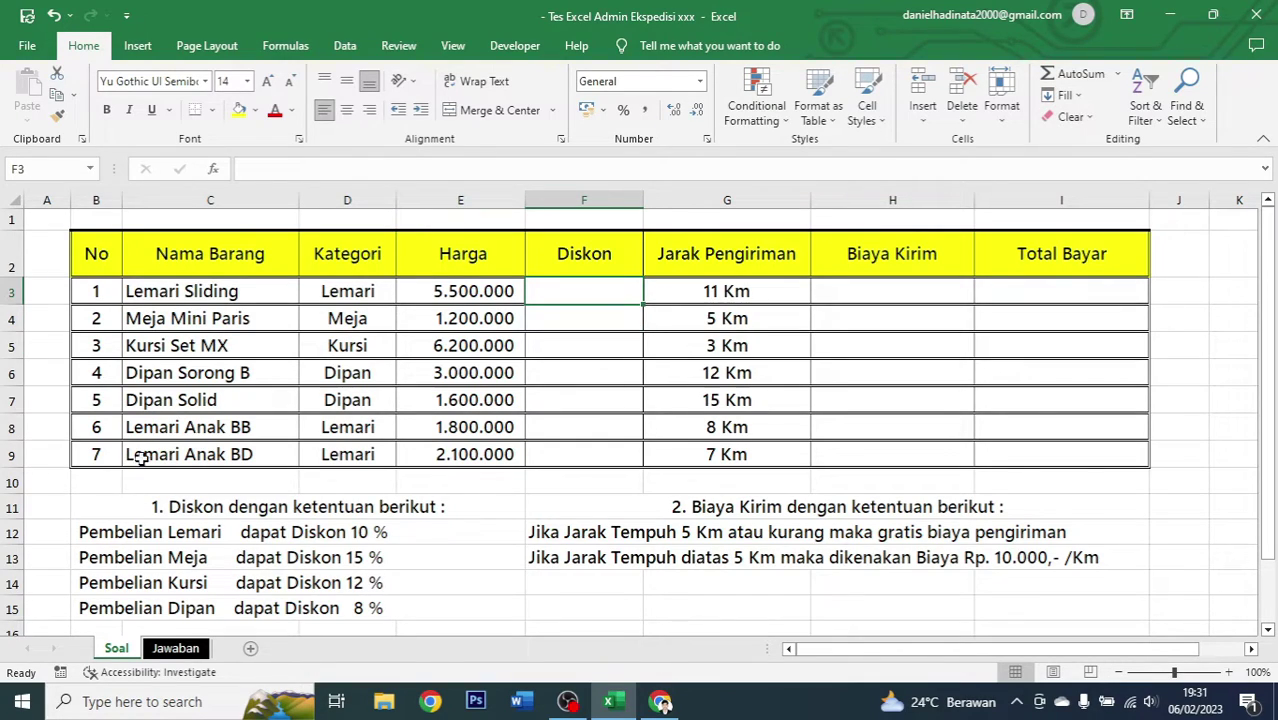
Step: Review the discount rules below the table: Lemari 10%, Meja 15%, Kursi 12%, and Dipan
left_click(158, 512)
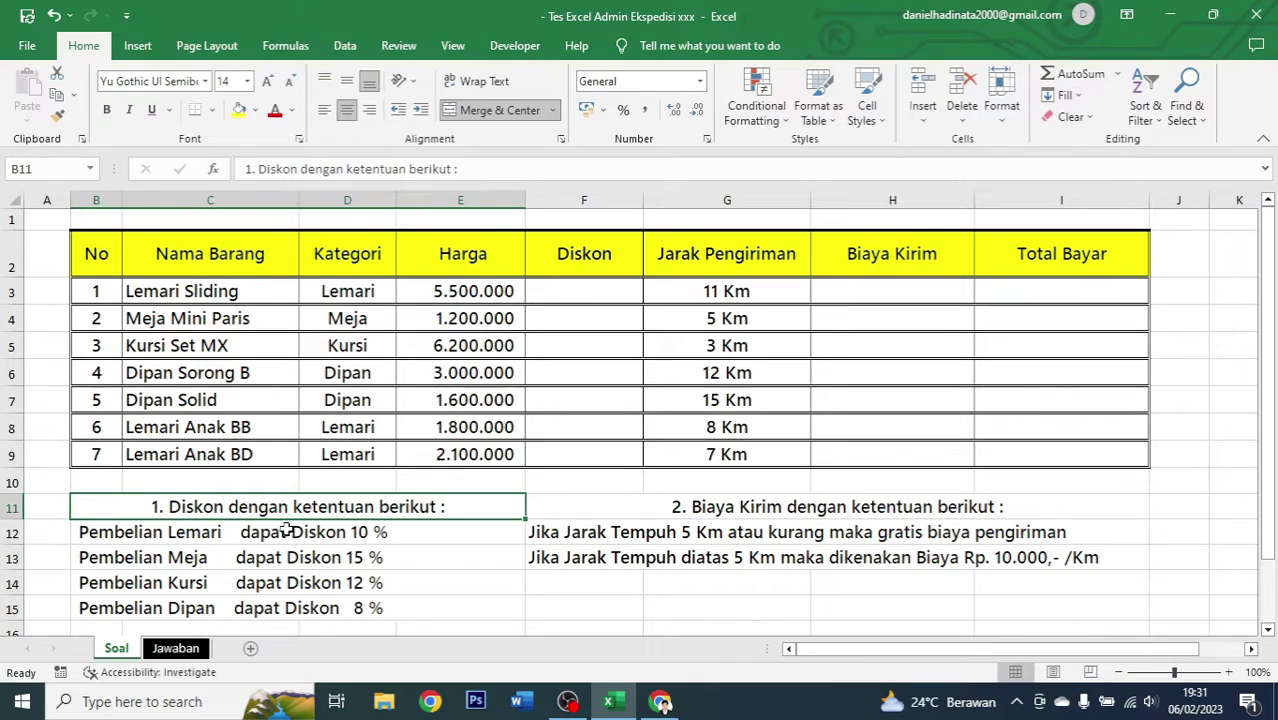
left_click(340, 549)
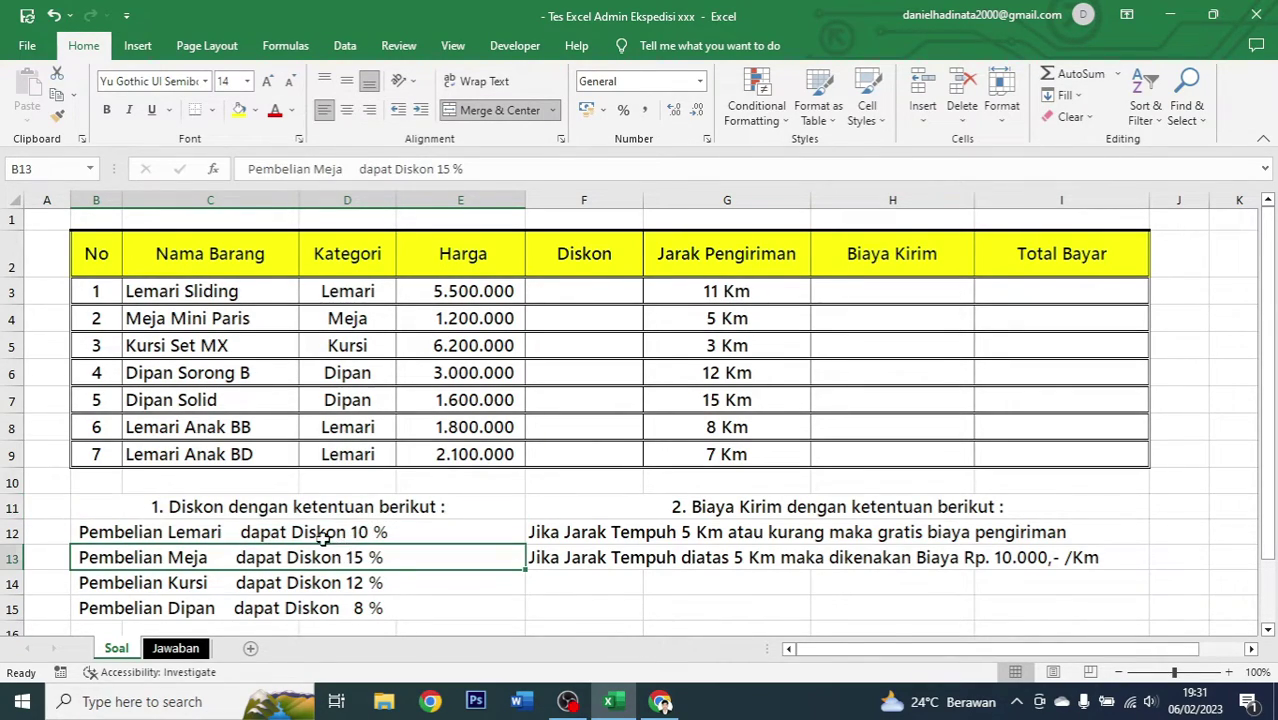
left_click(325, 534)
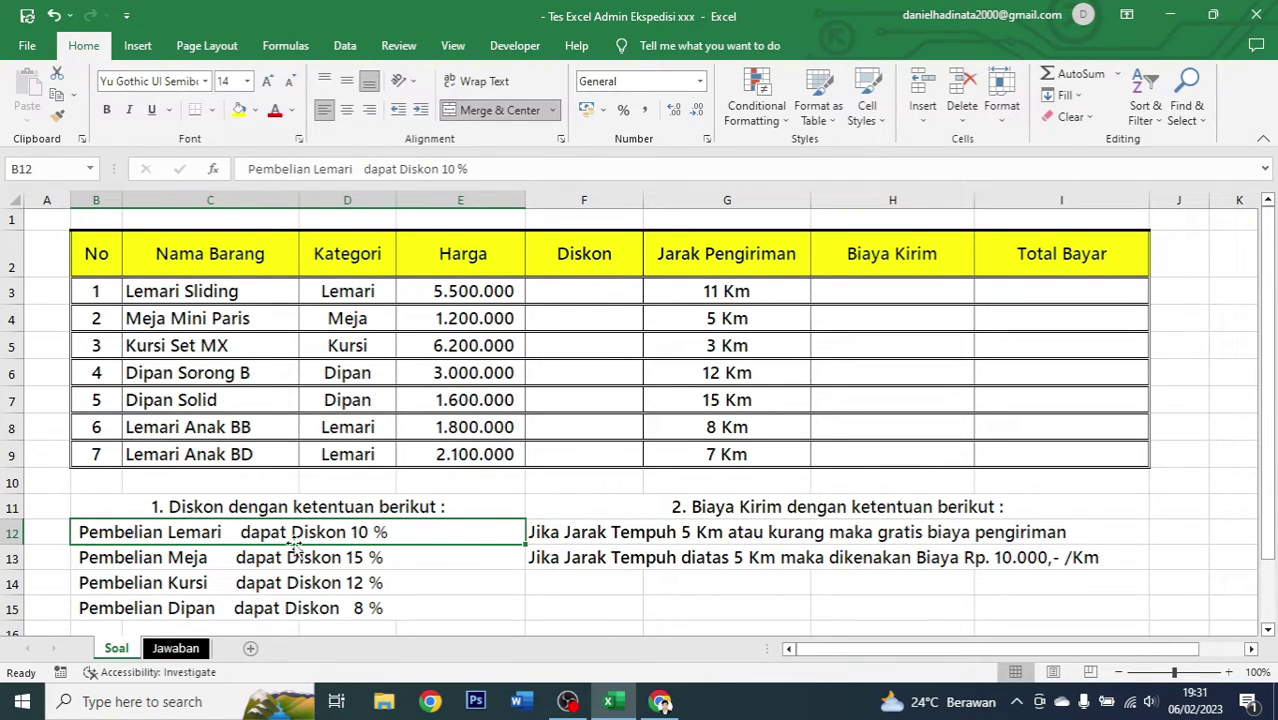
left_click(253, 560)
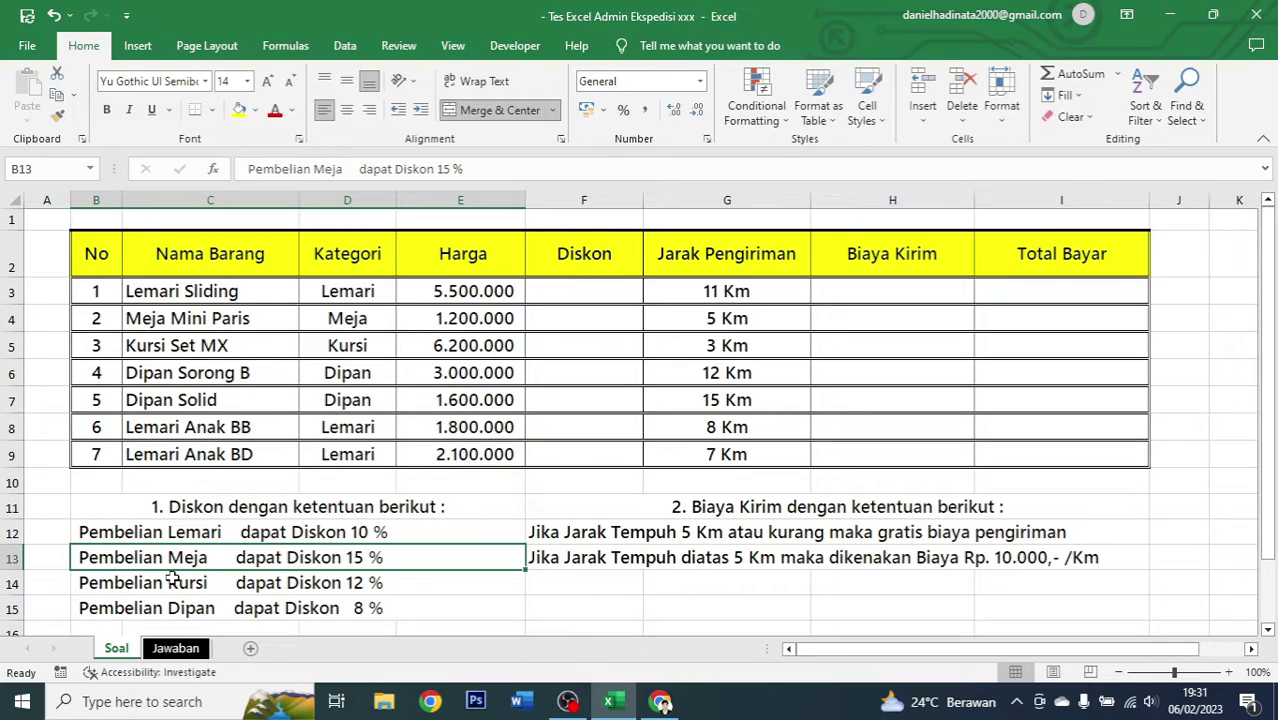
left_click(405, 582)
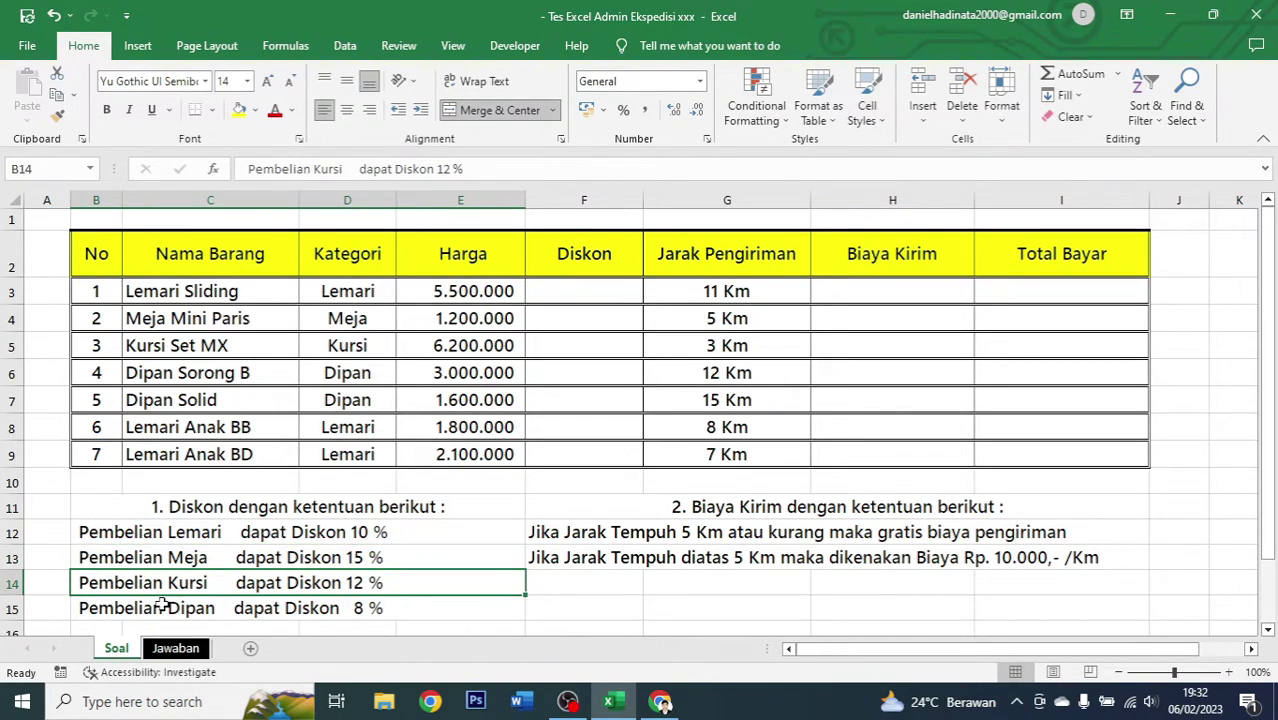
left_click(375, 610)
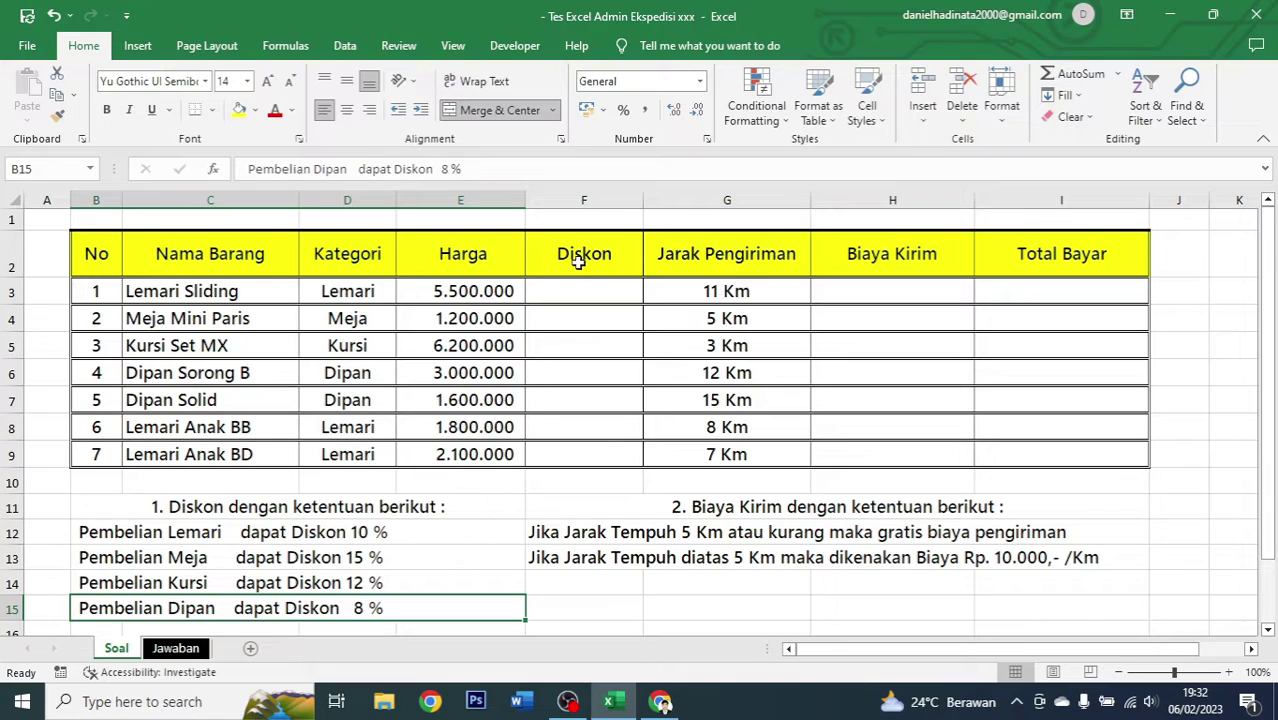
Step: Compare the Kategori column with the four discount rules and select the first Diskon cell, F3
left_click(616, 289)
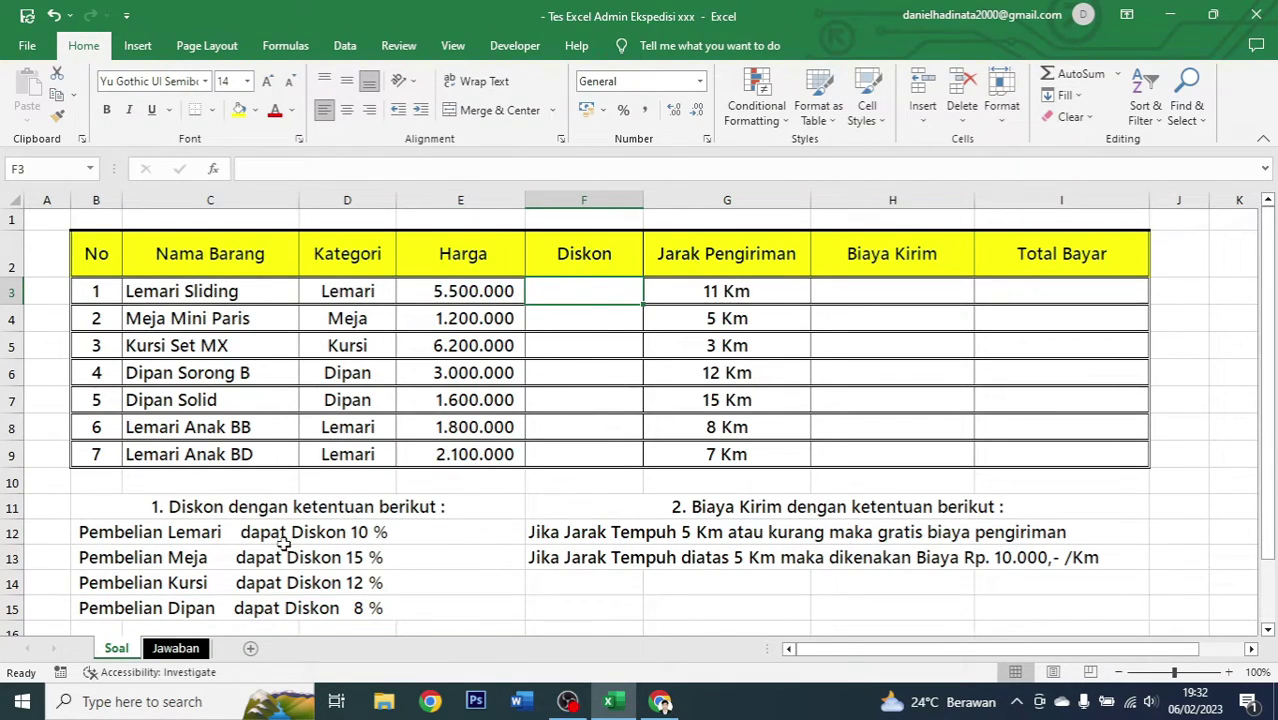
left_click_drag(370, 290, 365, 432)
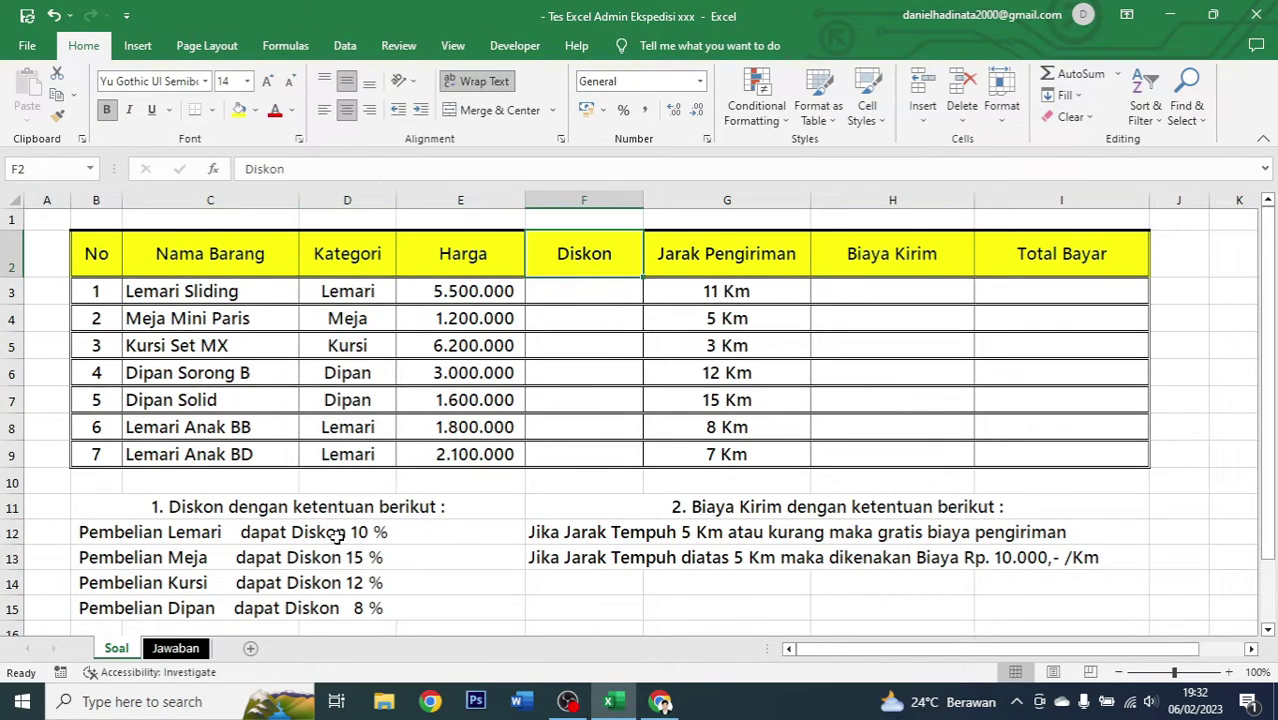
mouse_move(100, 532)
left_mouse_down()
mouse_move(330, 632)
mouse_move(335, 612)
left_mouse_up()
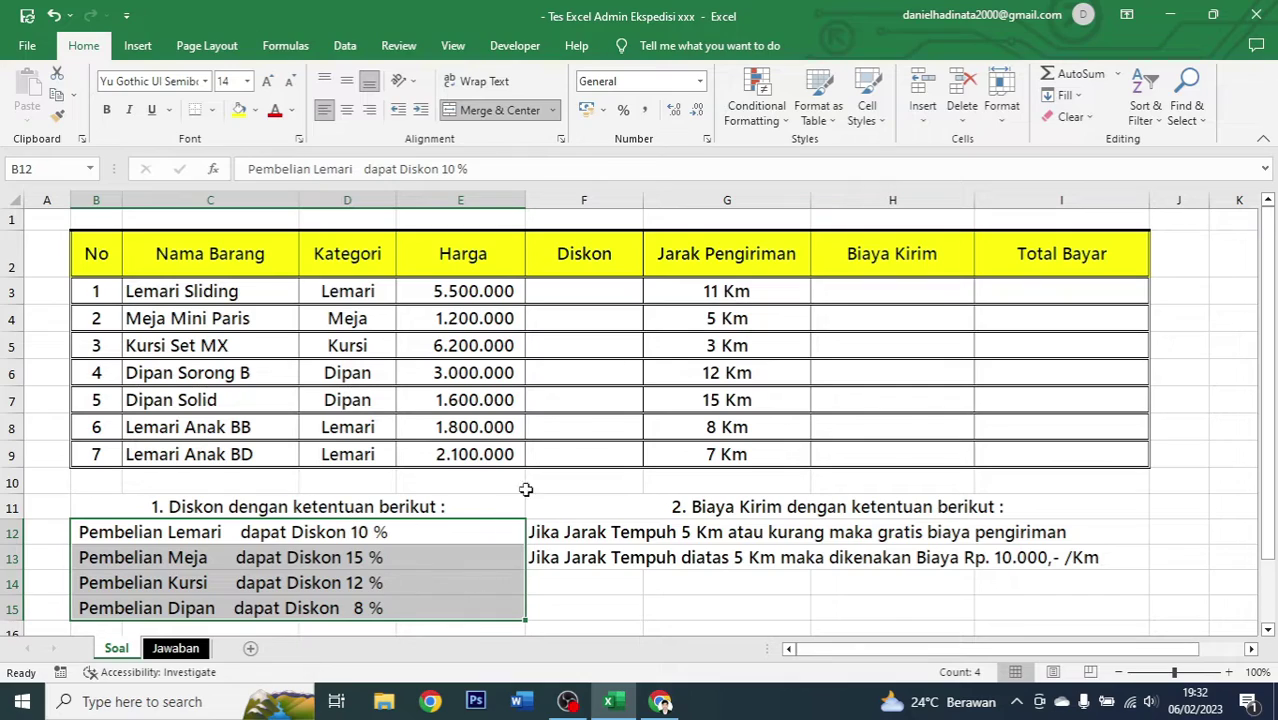
left_click(612, 310)
left_click(612, 302)
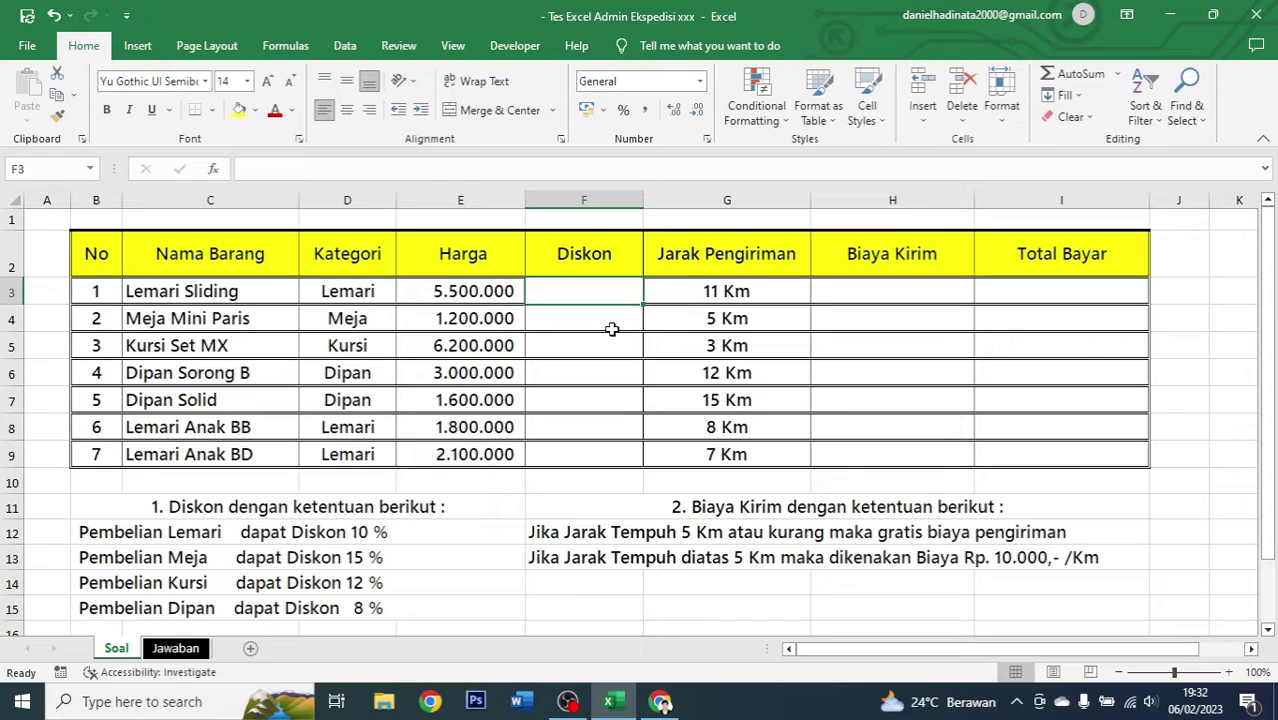
Step: Begin an =IFS formula in F3 testing D3 for Lemari 10% and Meja 15%
type("=")
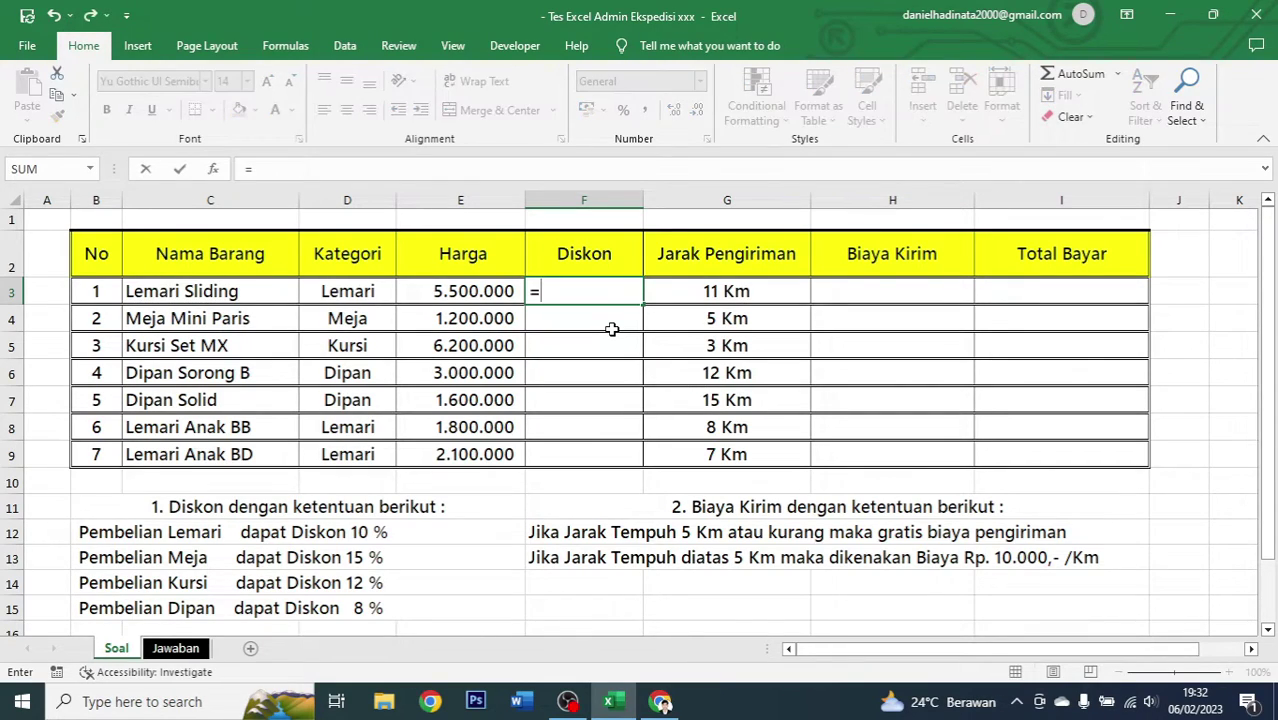
type("i")
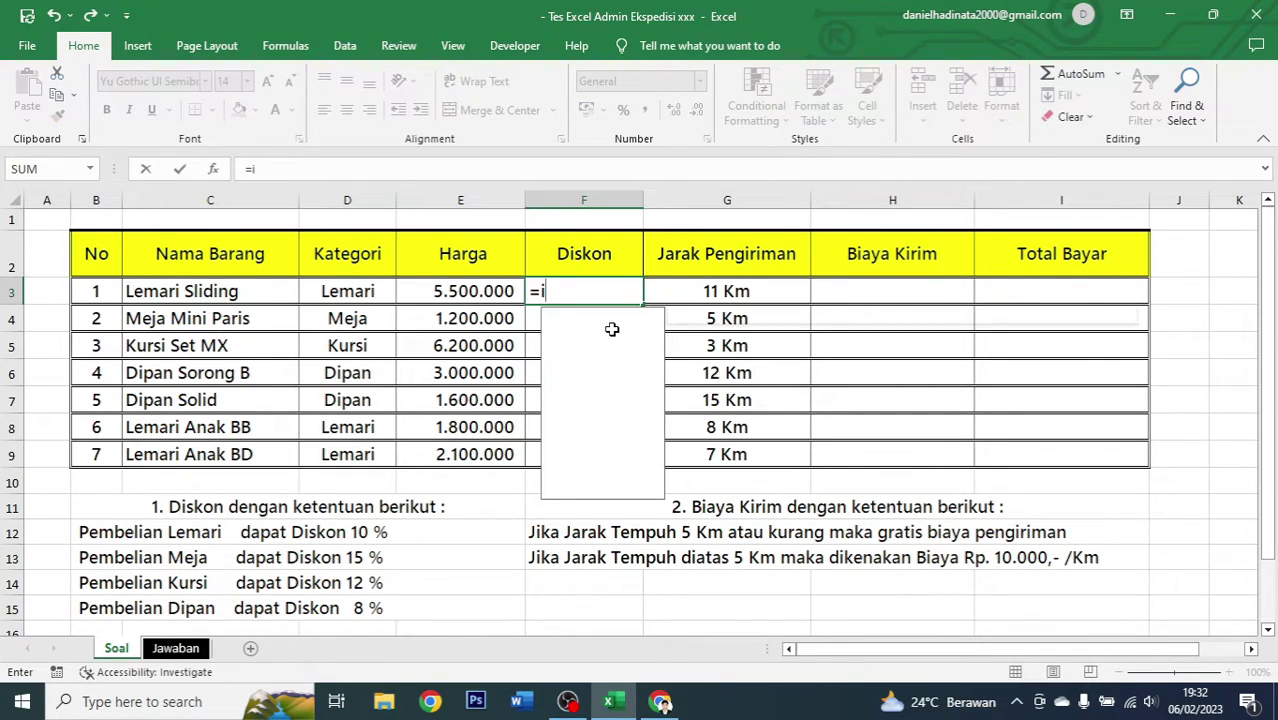
type("fs")
key("Tab")
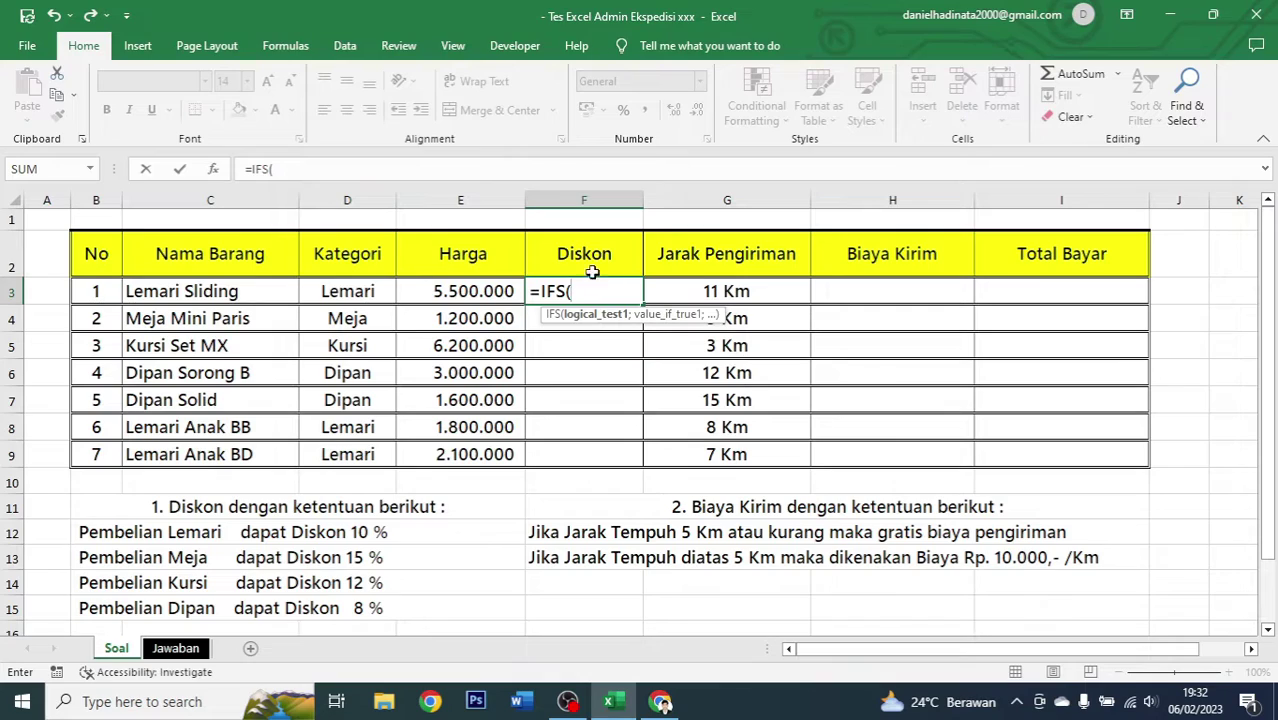
left_click(362, 291)
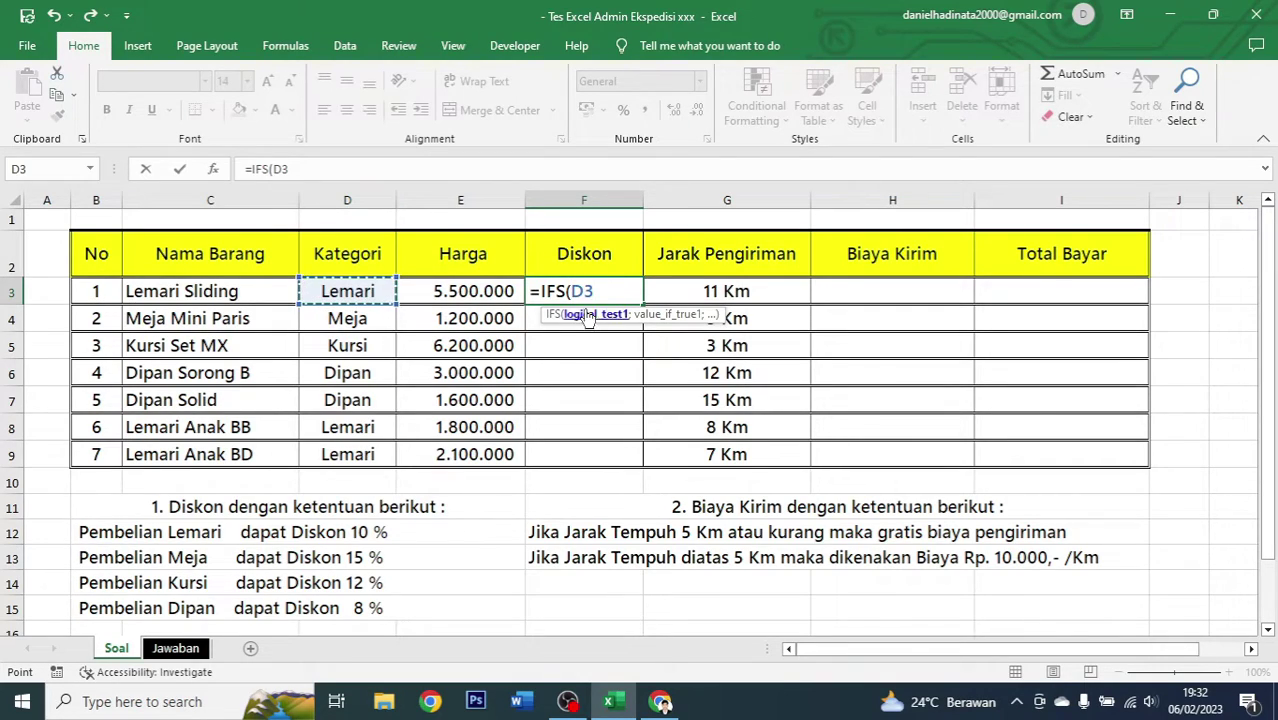
type("=")
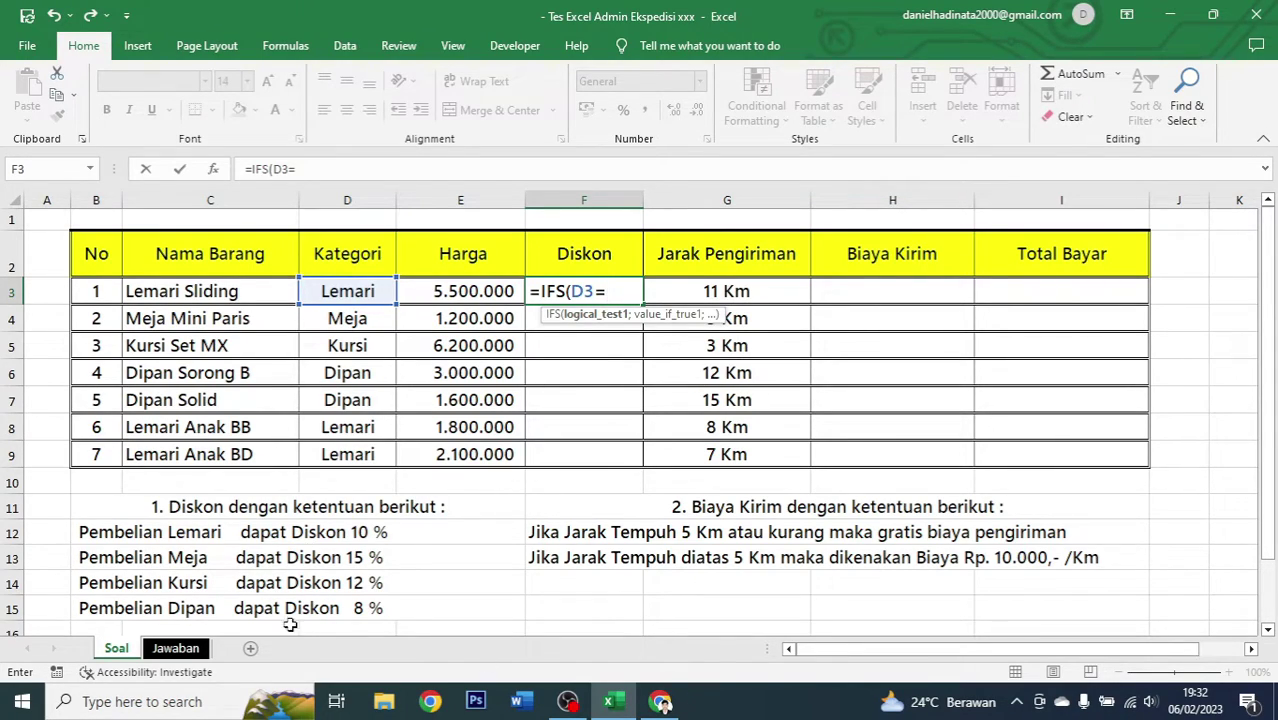
type("\"")
type("Le")
type("mari")
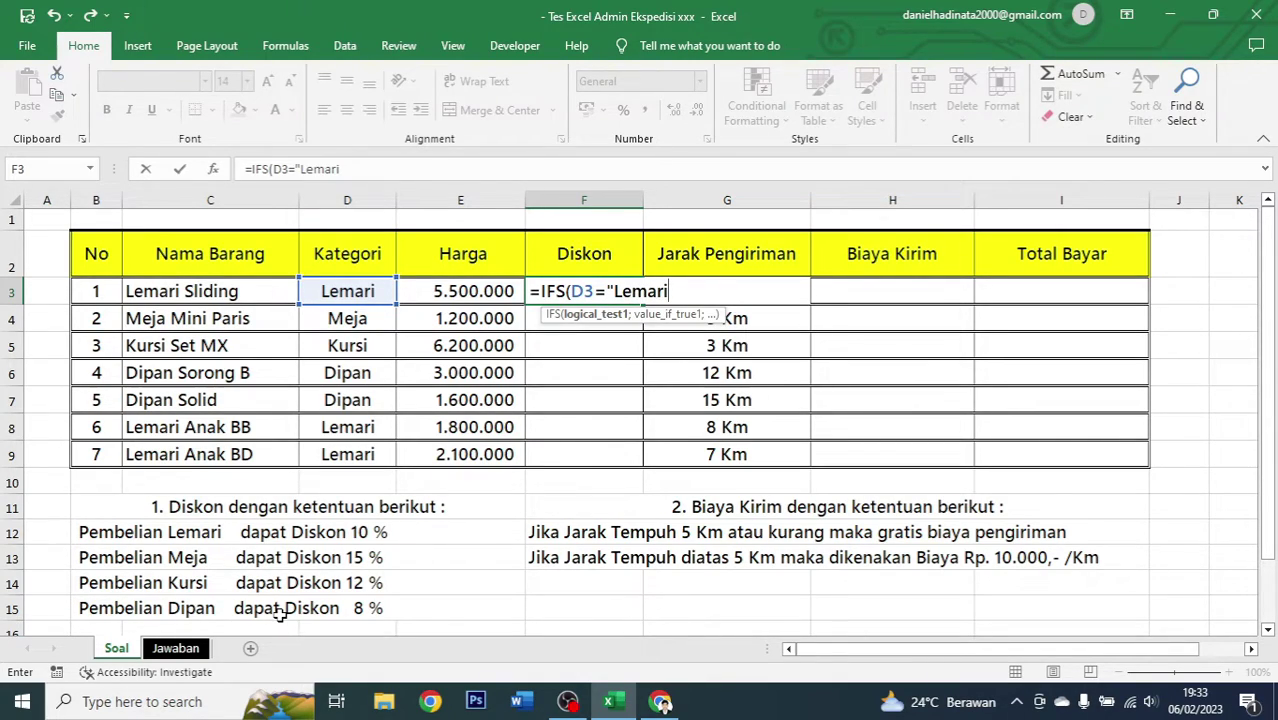
type("\";")
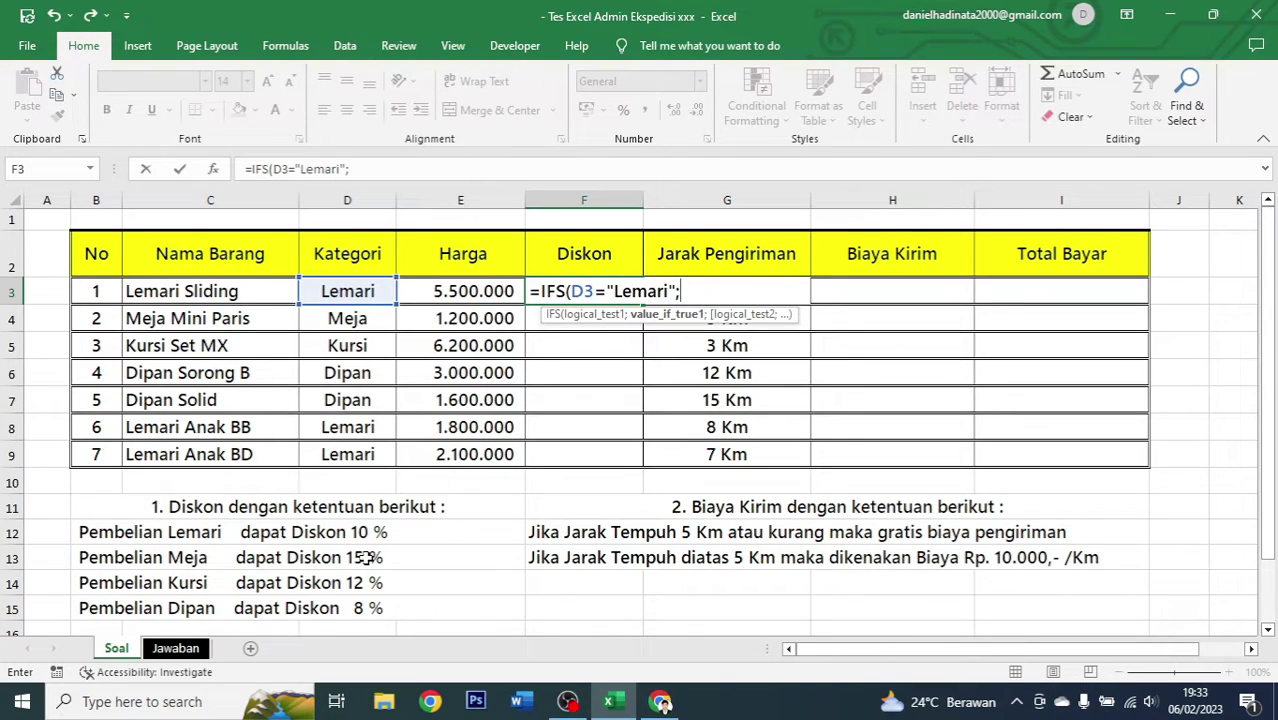
type("10%")
type(";")
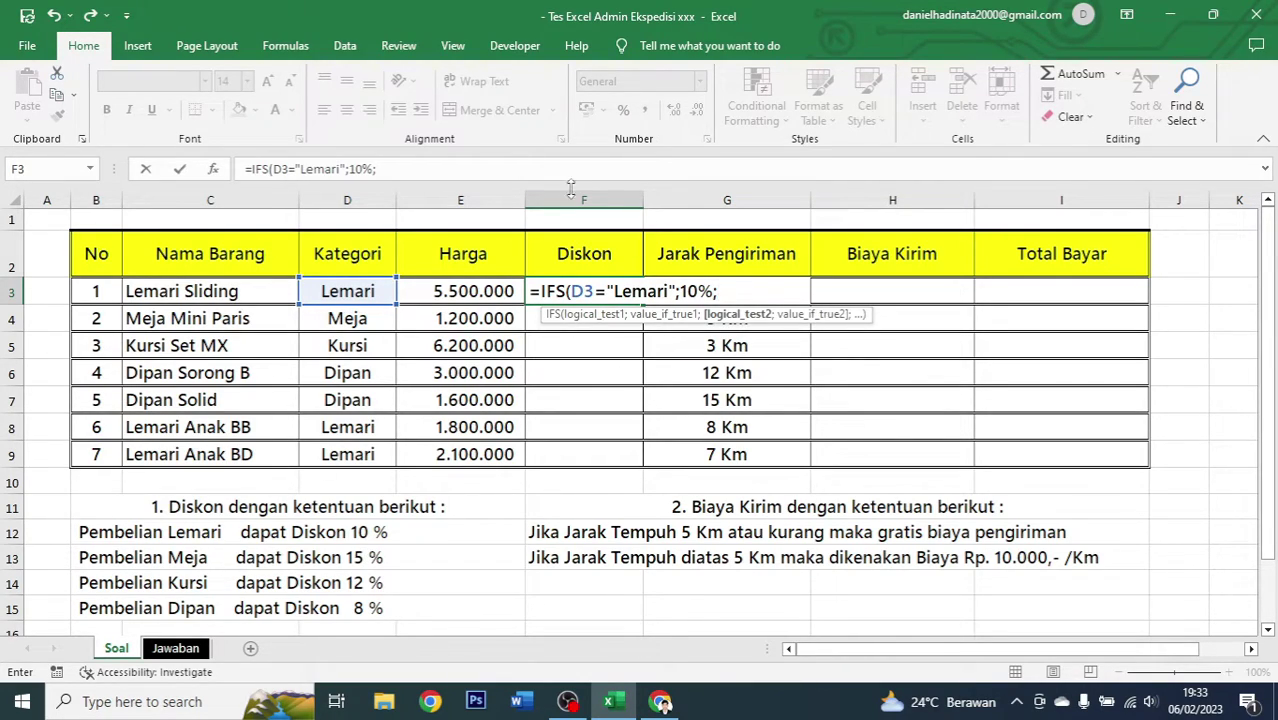
left_click(356, 291)
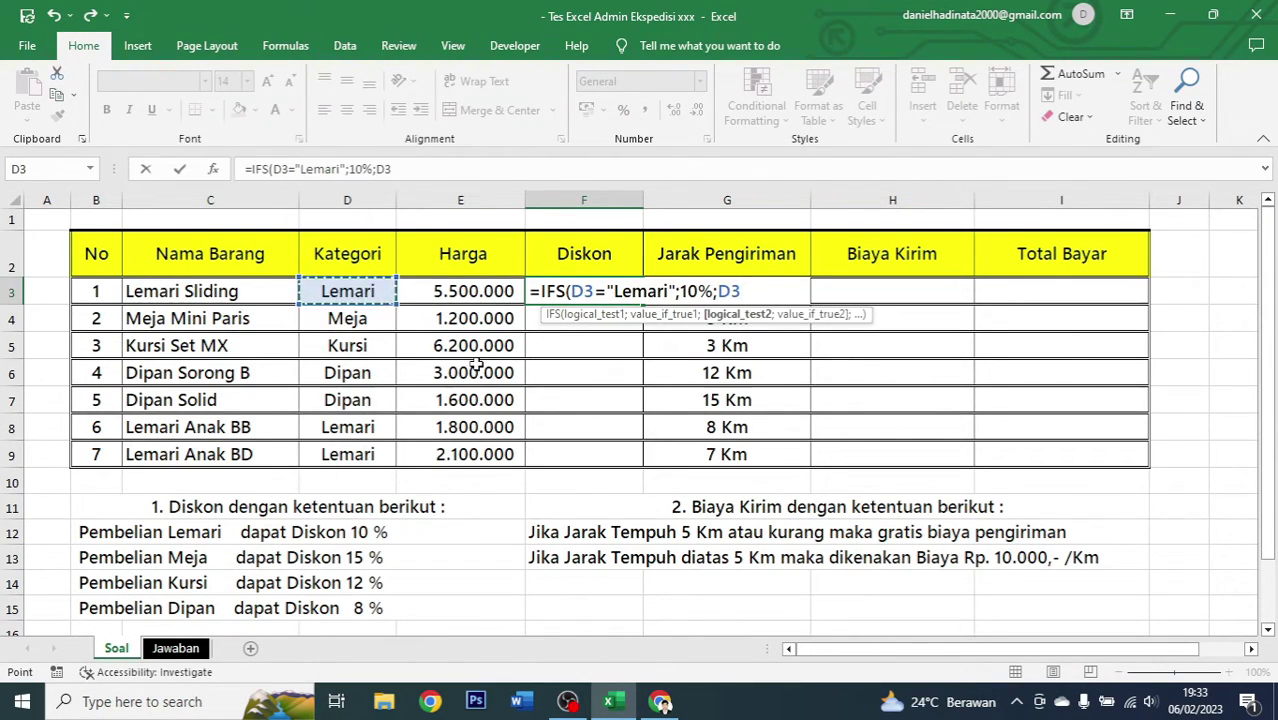
type("=\"")
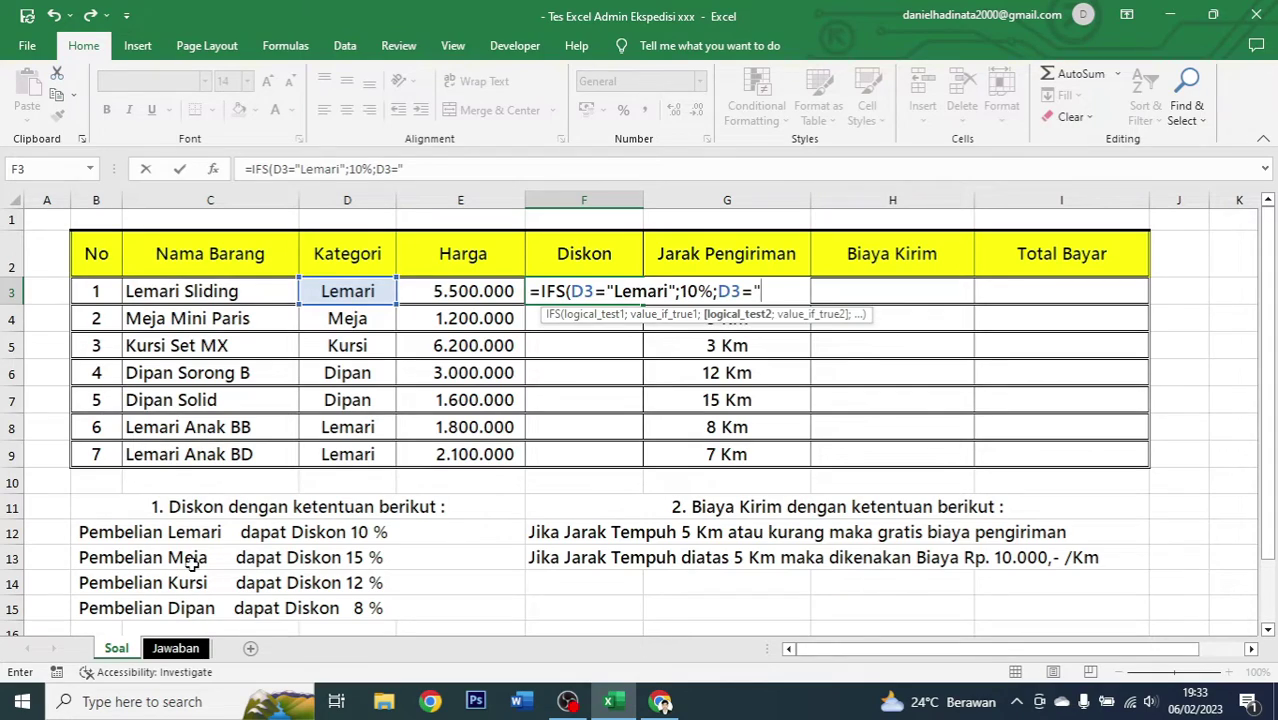
type("Meja\"")
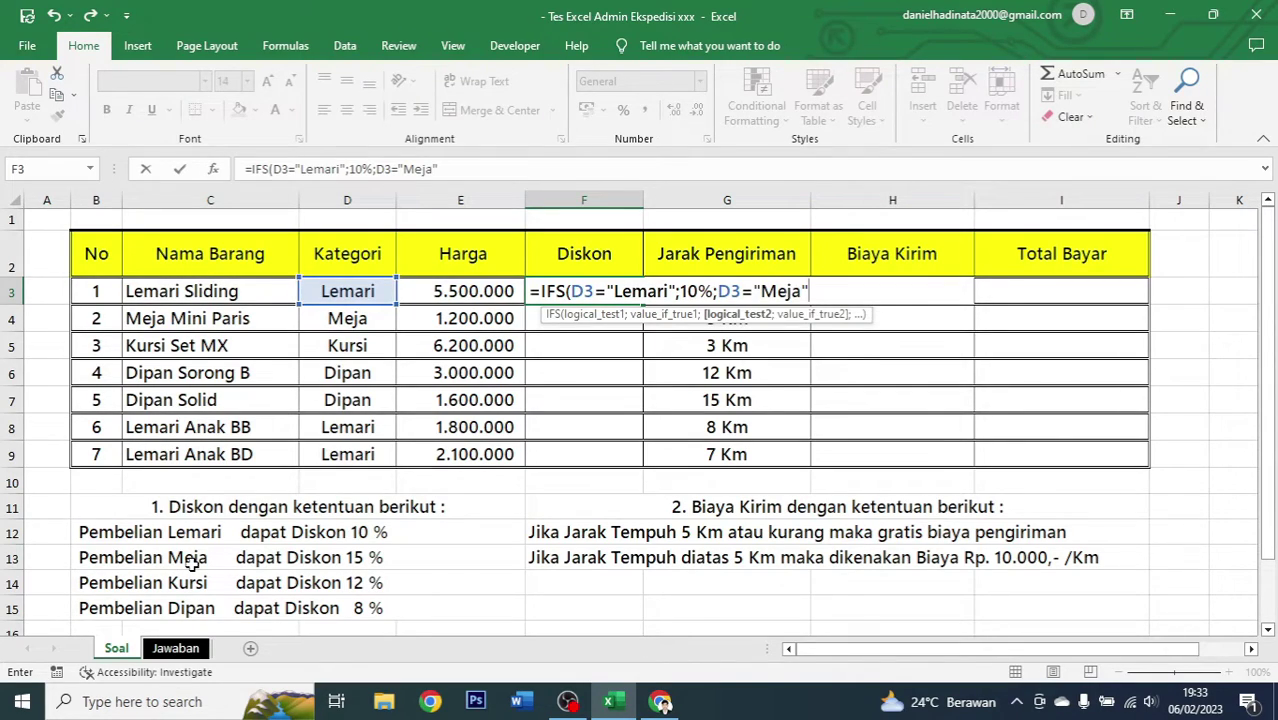
type(";")
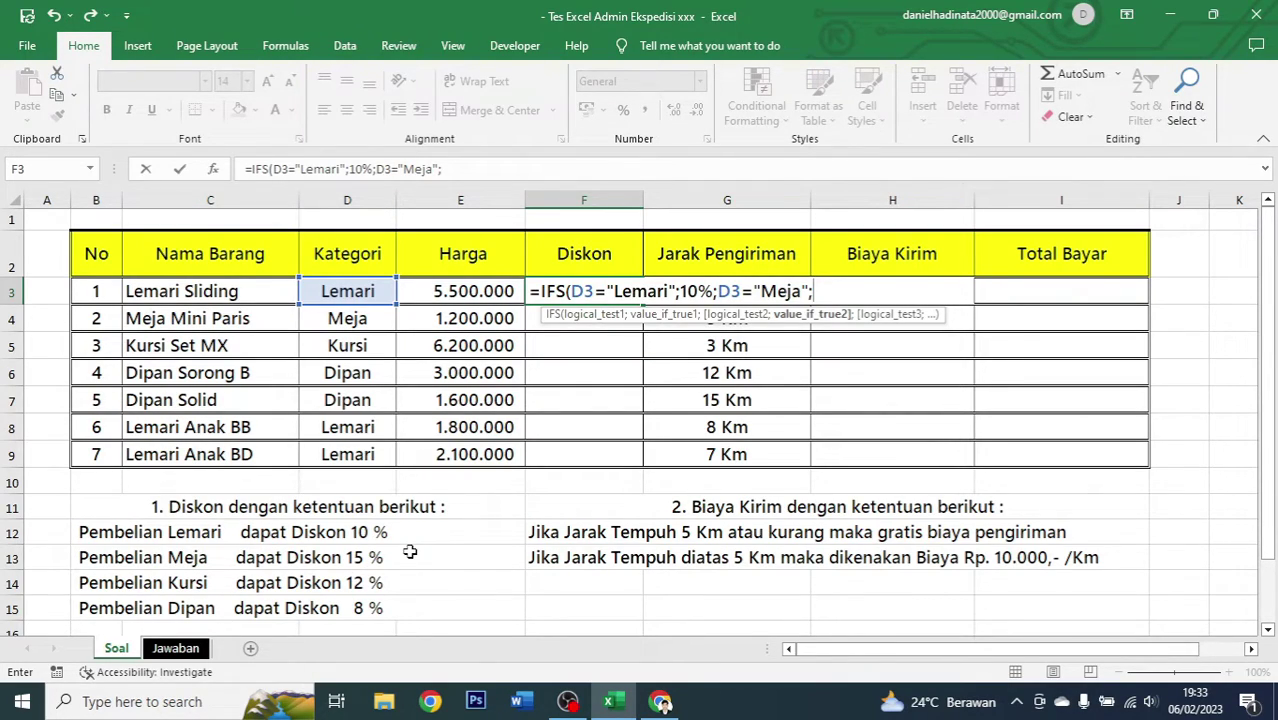
type("5%")
type(";")
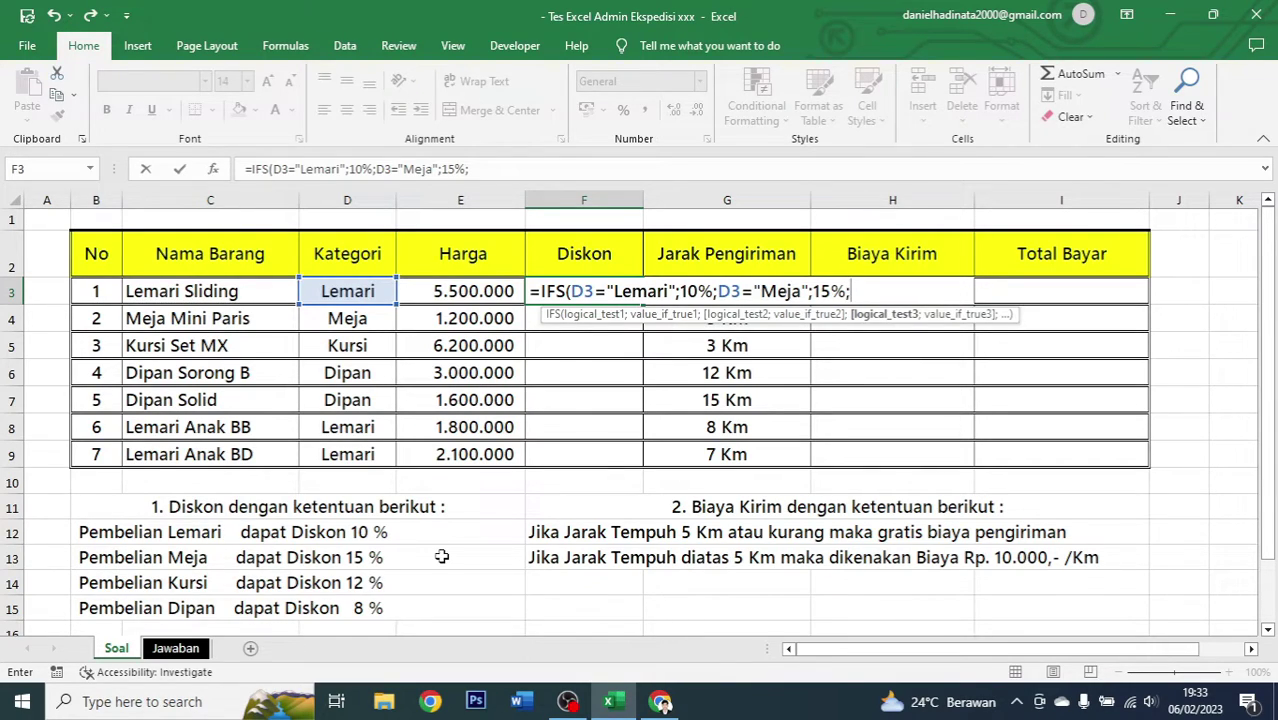
Step: Add the Kursi 12% and Dipan 8% tests on D3 to the IFS formula
left_click(357, 291)
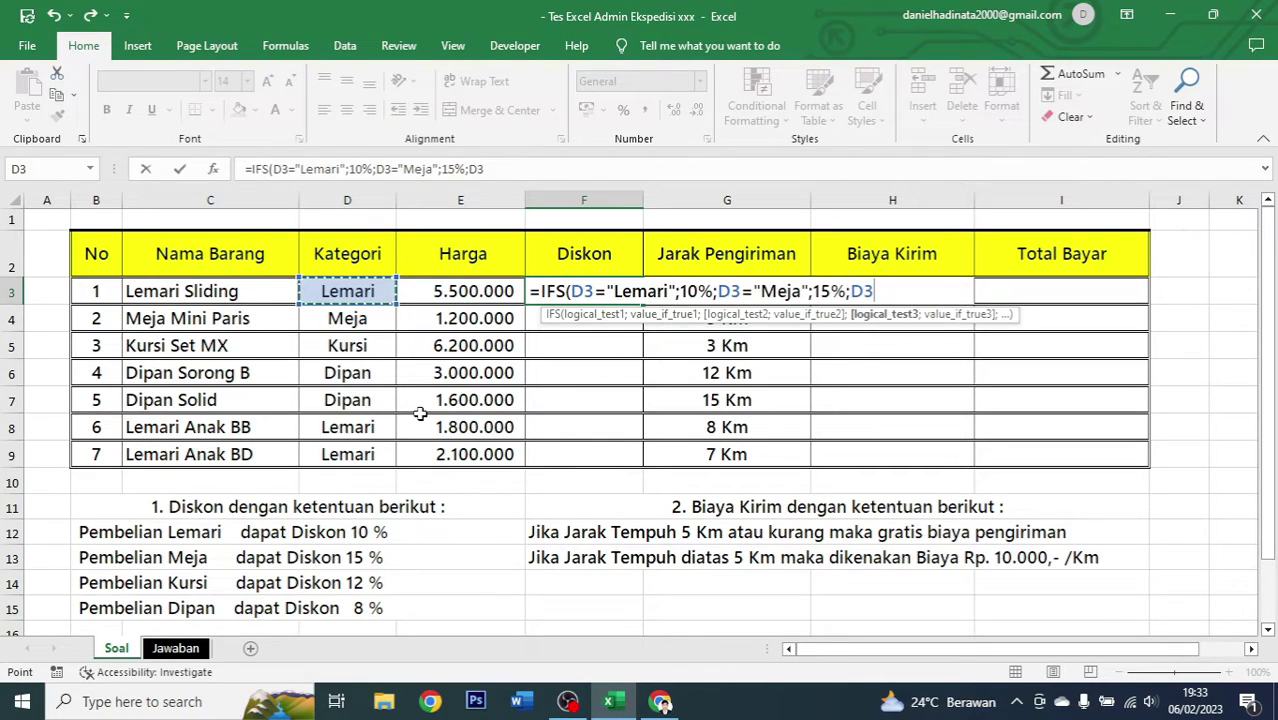
type("=")
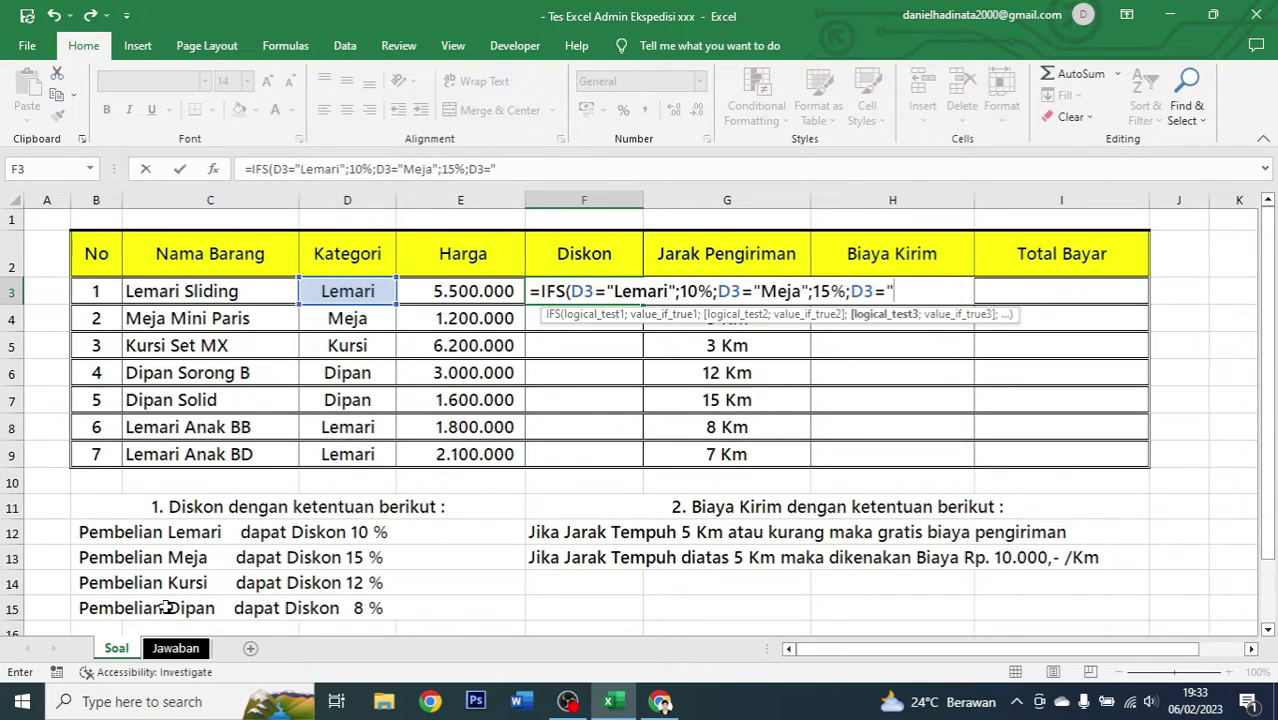
type("Ku")
type("rsi\";12")
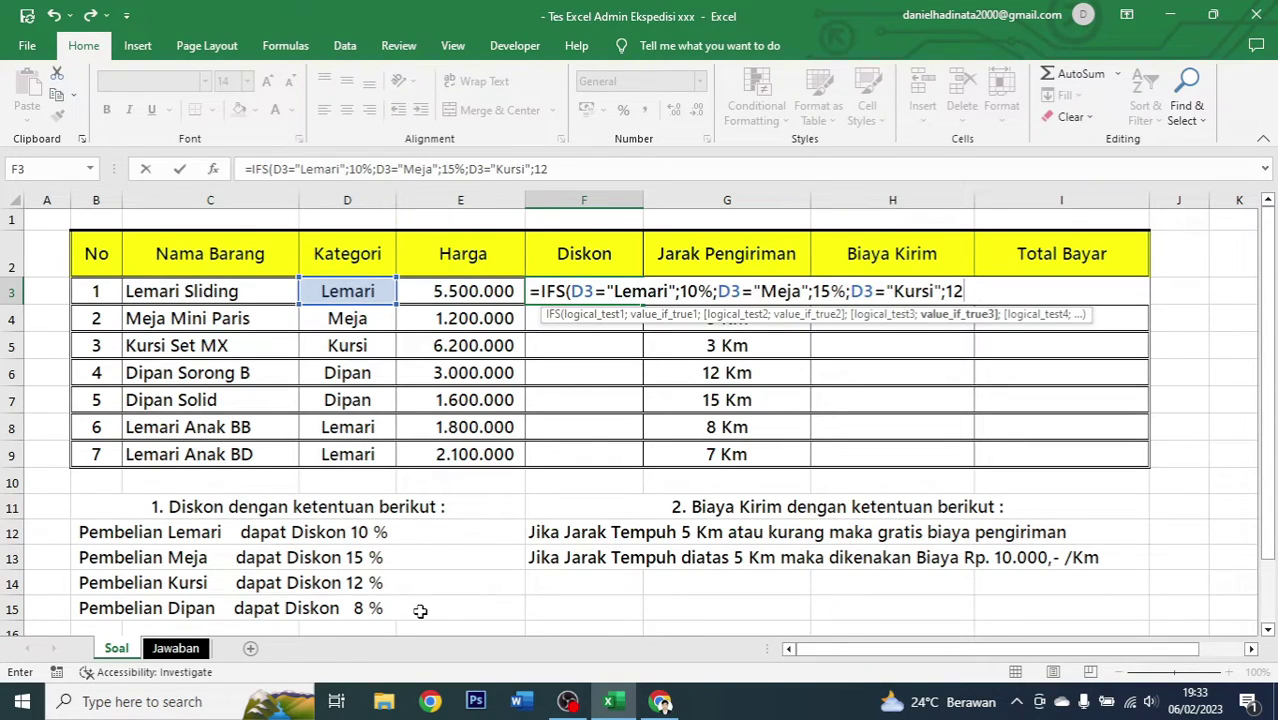
type("%;")
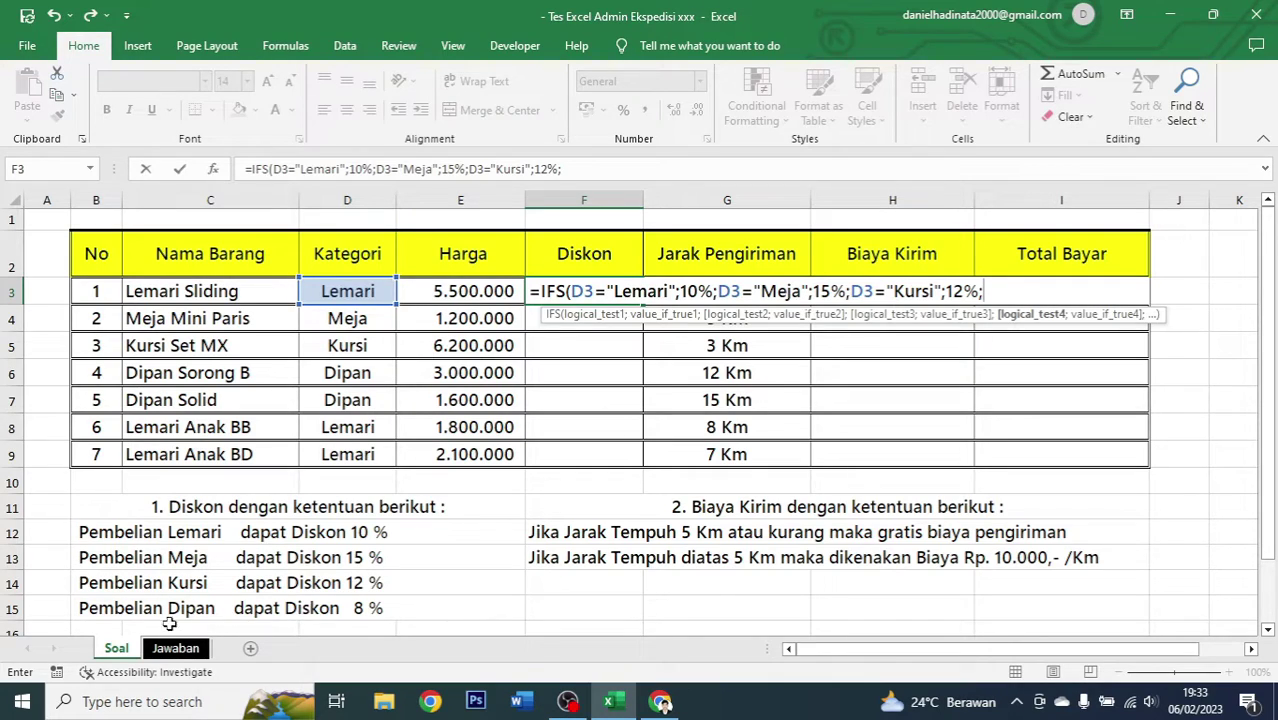
left_click(350, 292)
type("=\"")
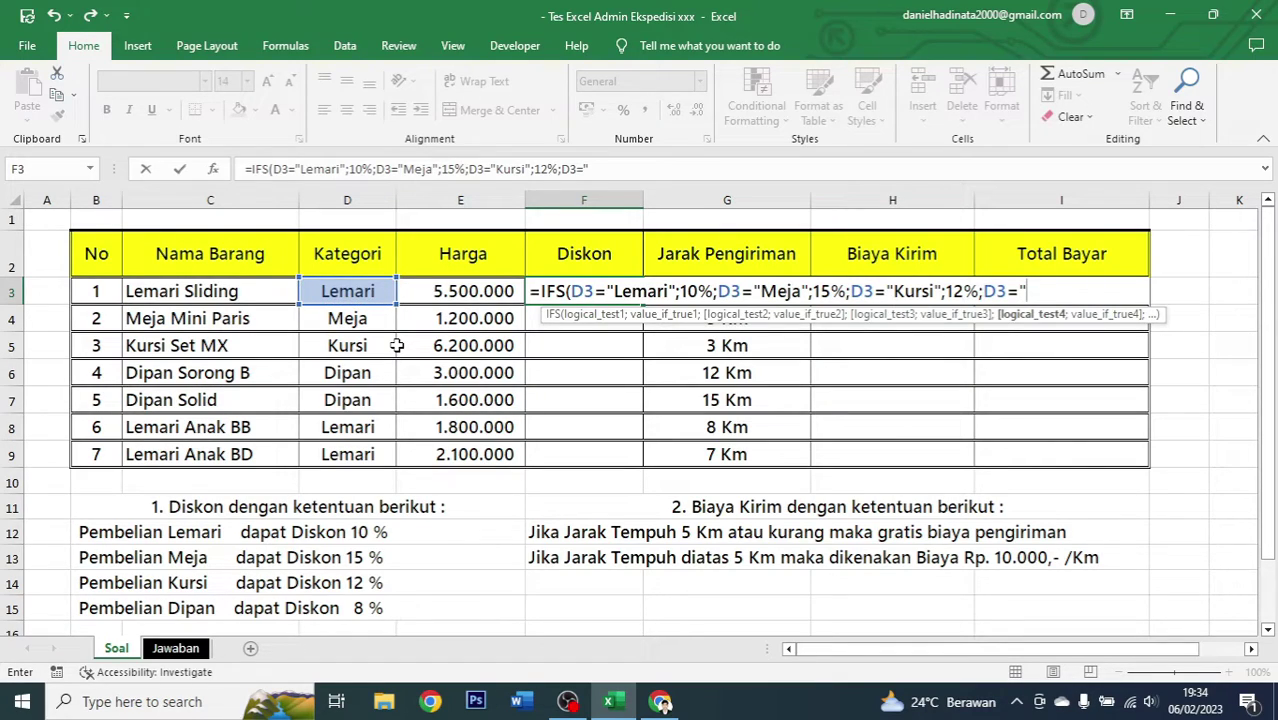
type("Dipan\"")
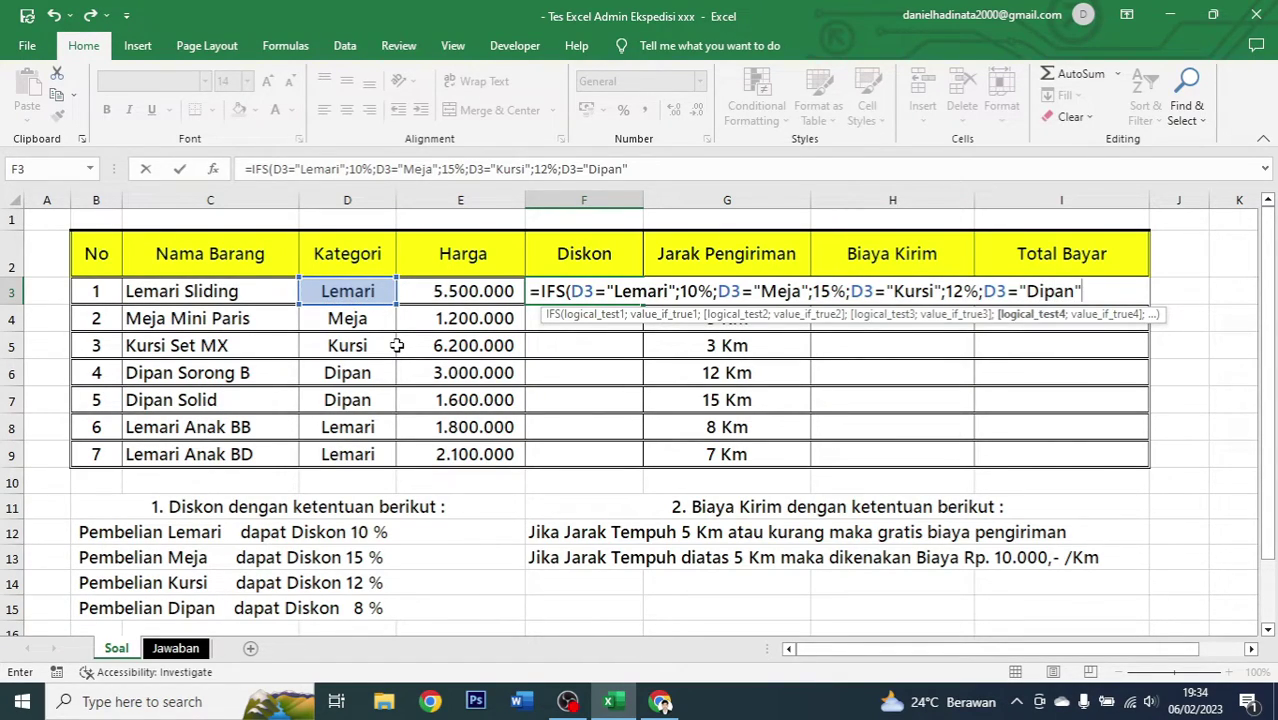
type(";")
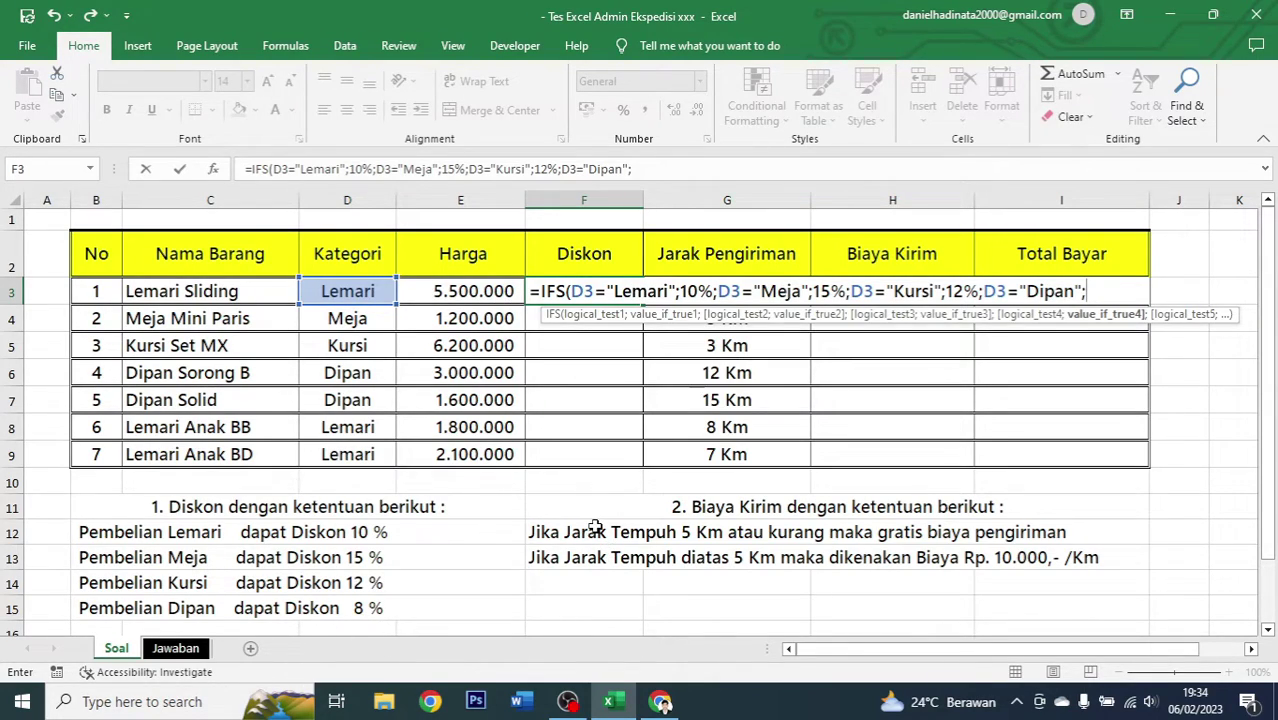
type("8%")
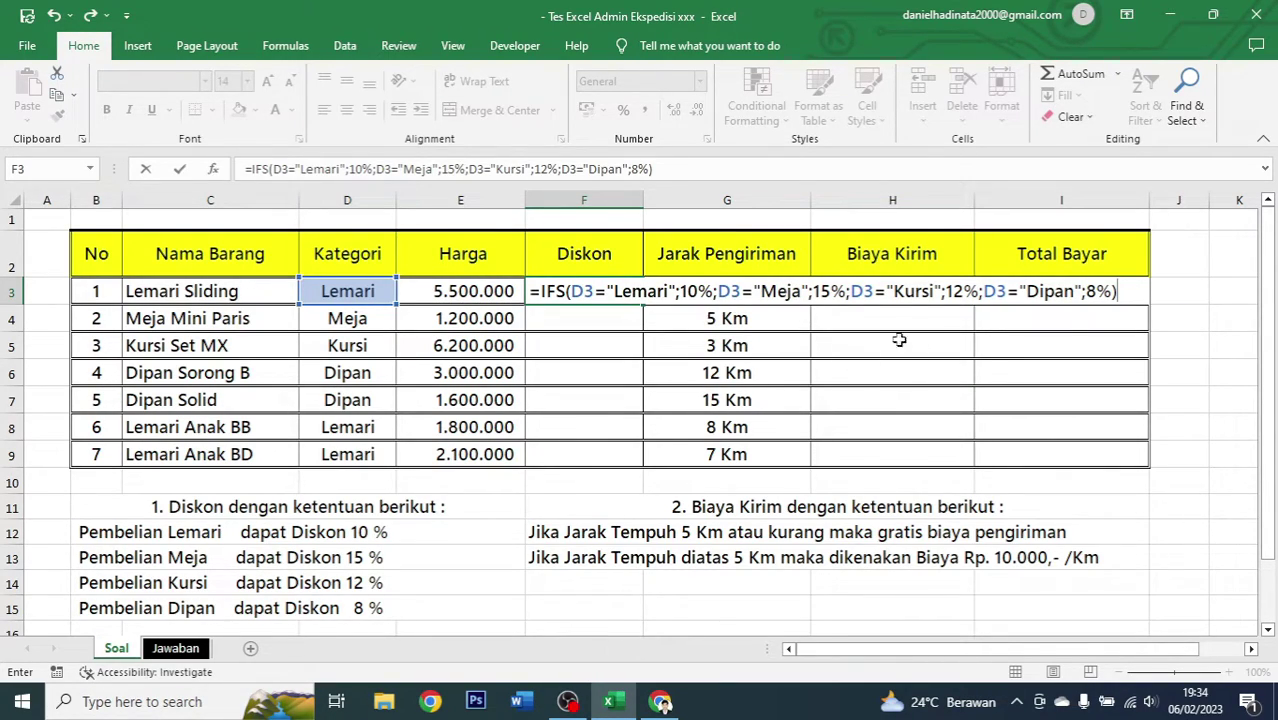
Step: Confirm the IFS formula in F3 and format it as a centred percentage, showing 10%
key("Return")
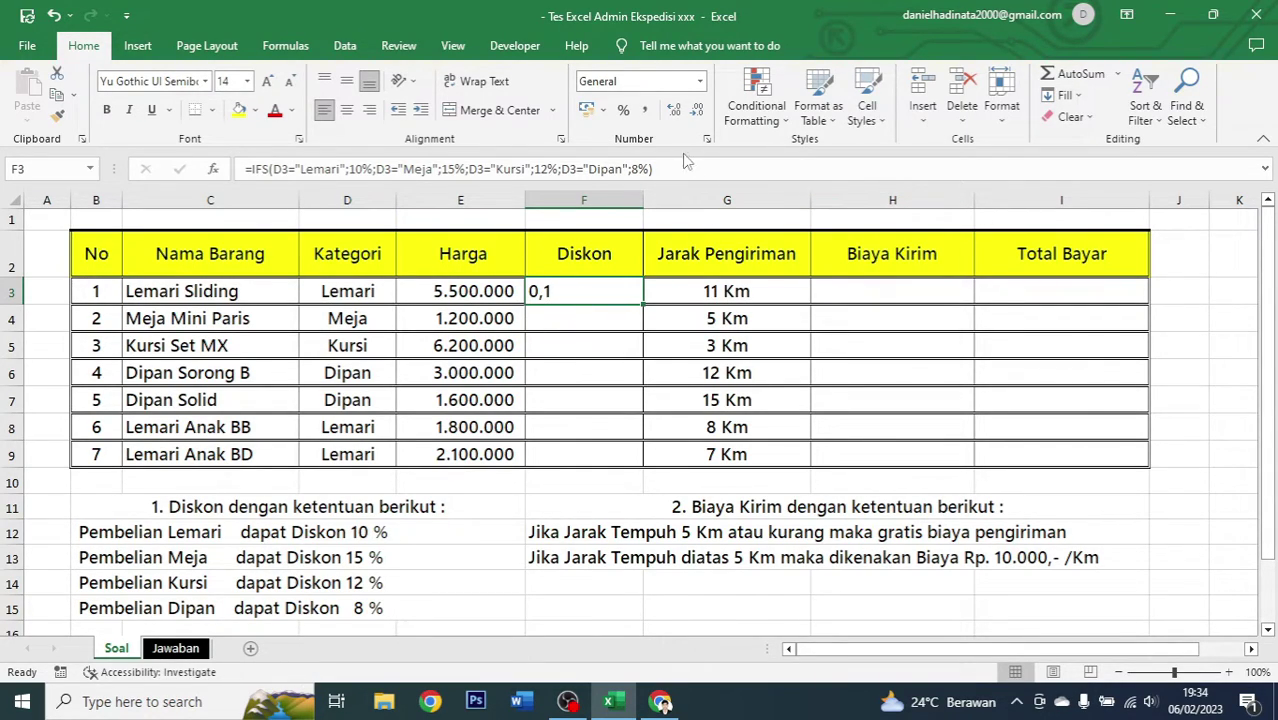
left_click(623, 110)
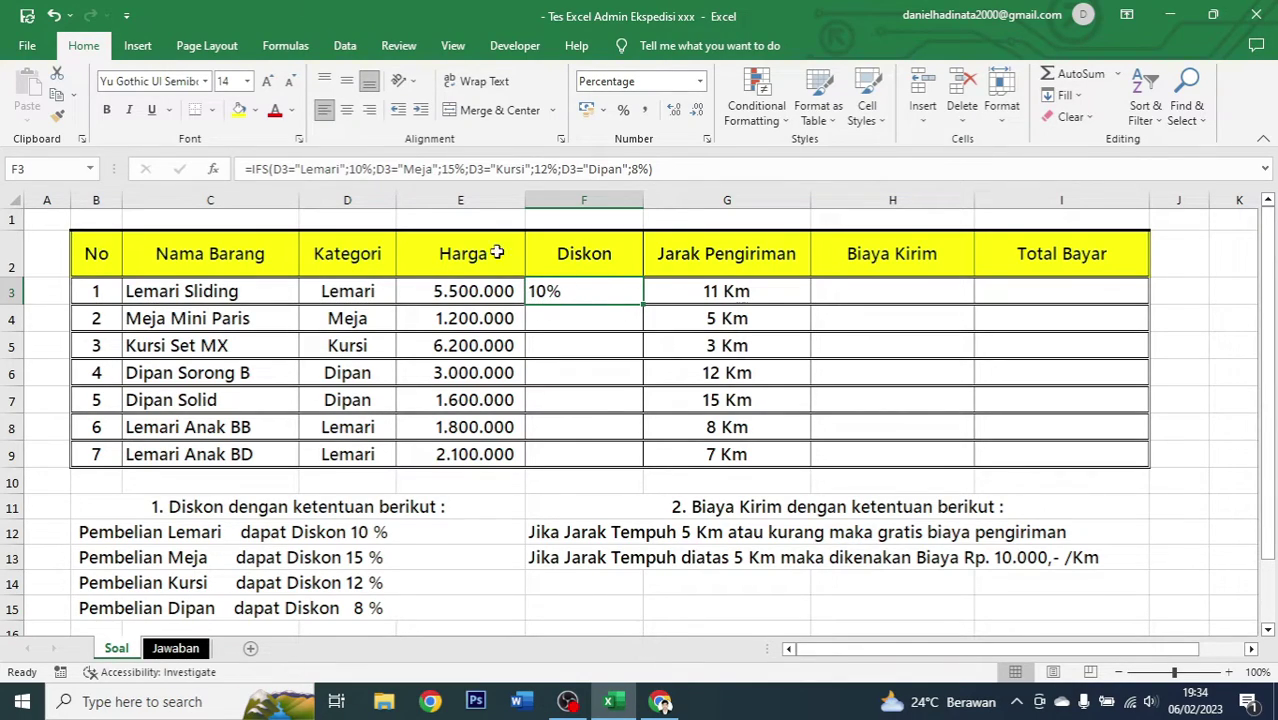
left_click(346, 110)
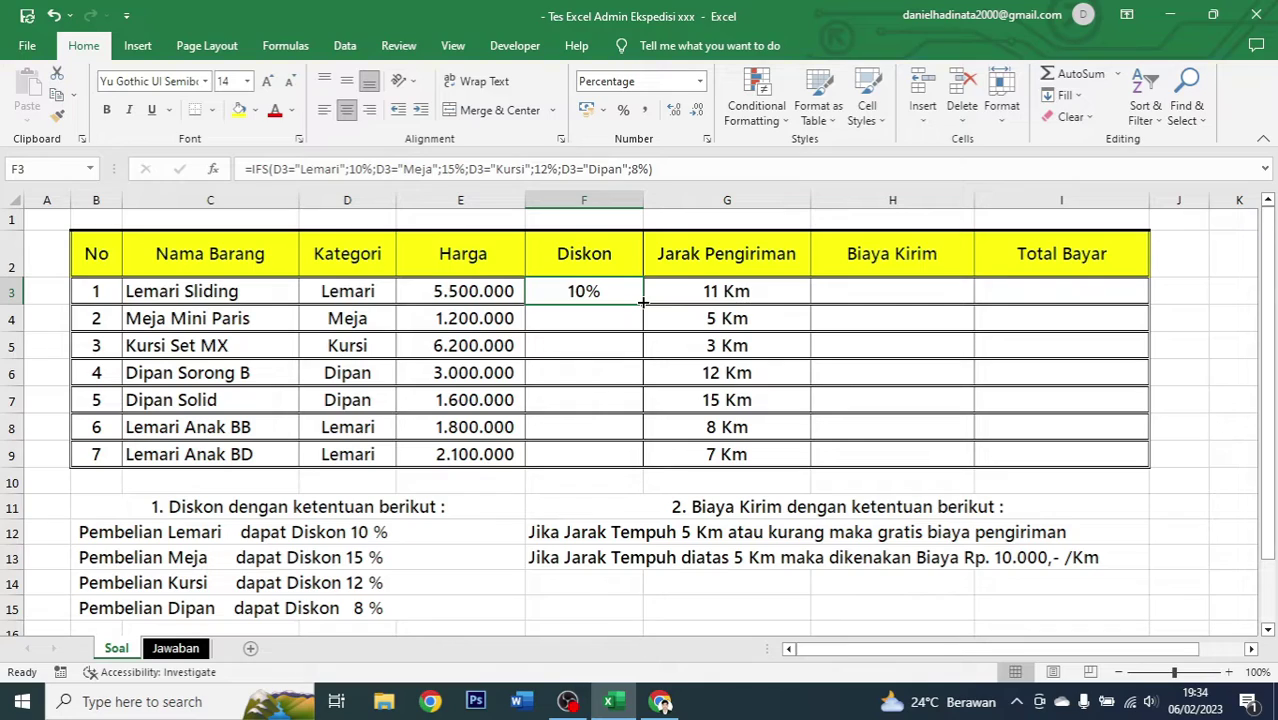
Step: Copy the IFS discount formula down to F9 and check Lemari 10% and Meja 15% against the rules
double_click(643, 301)
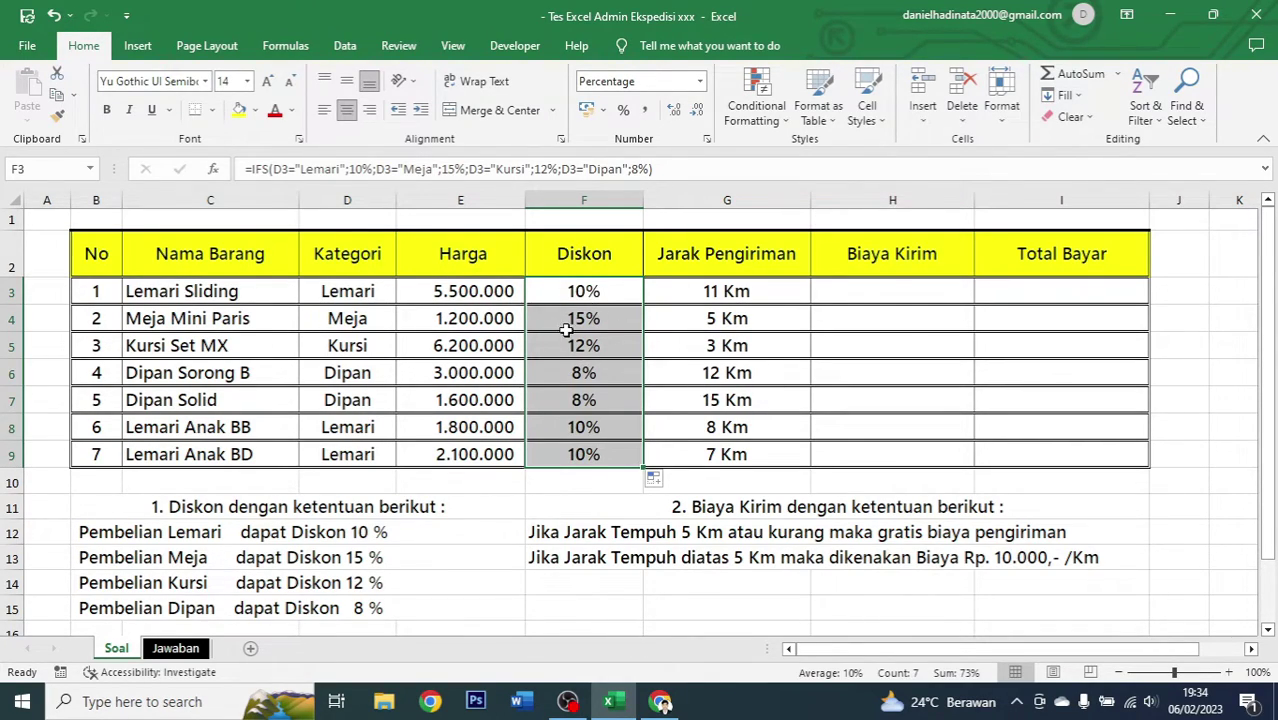
left_click_drag(592, 318, 600, 450)
left_click(600, 291)
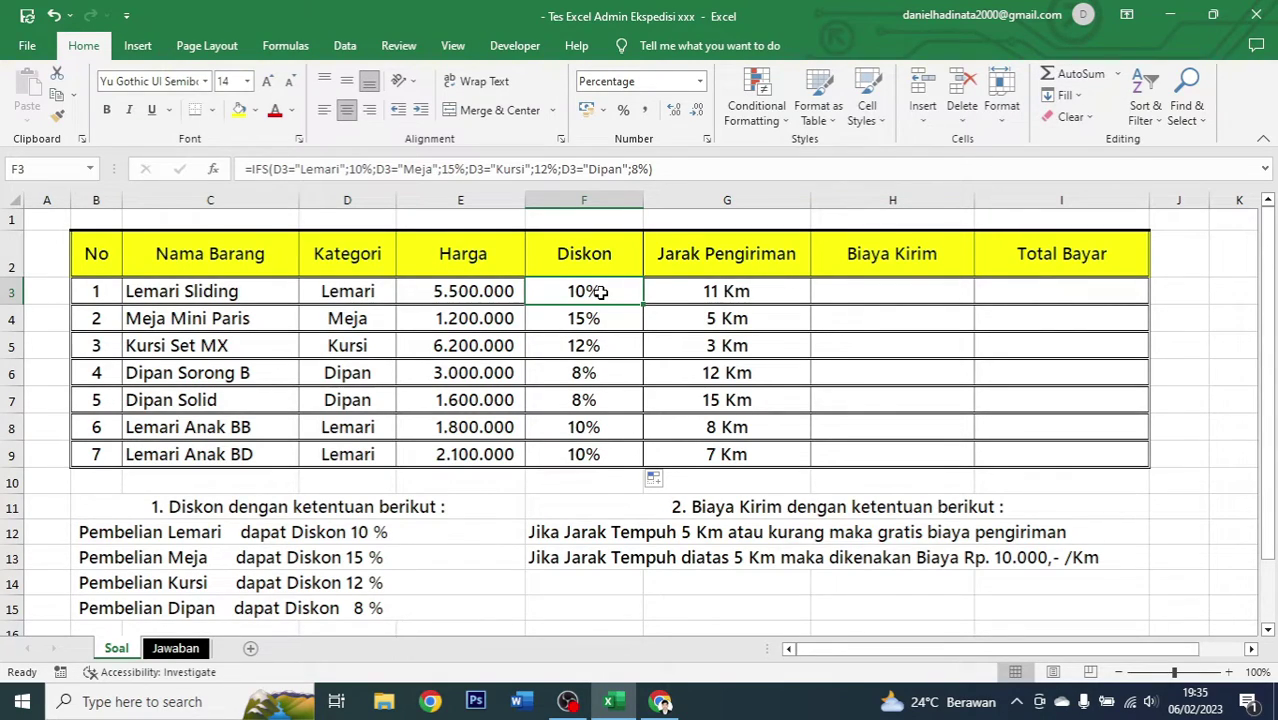
left_click(370, 290)
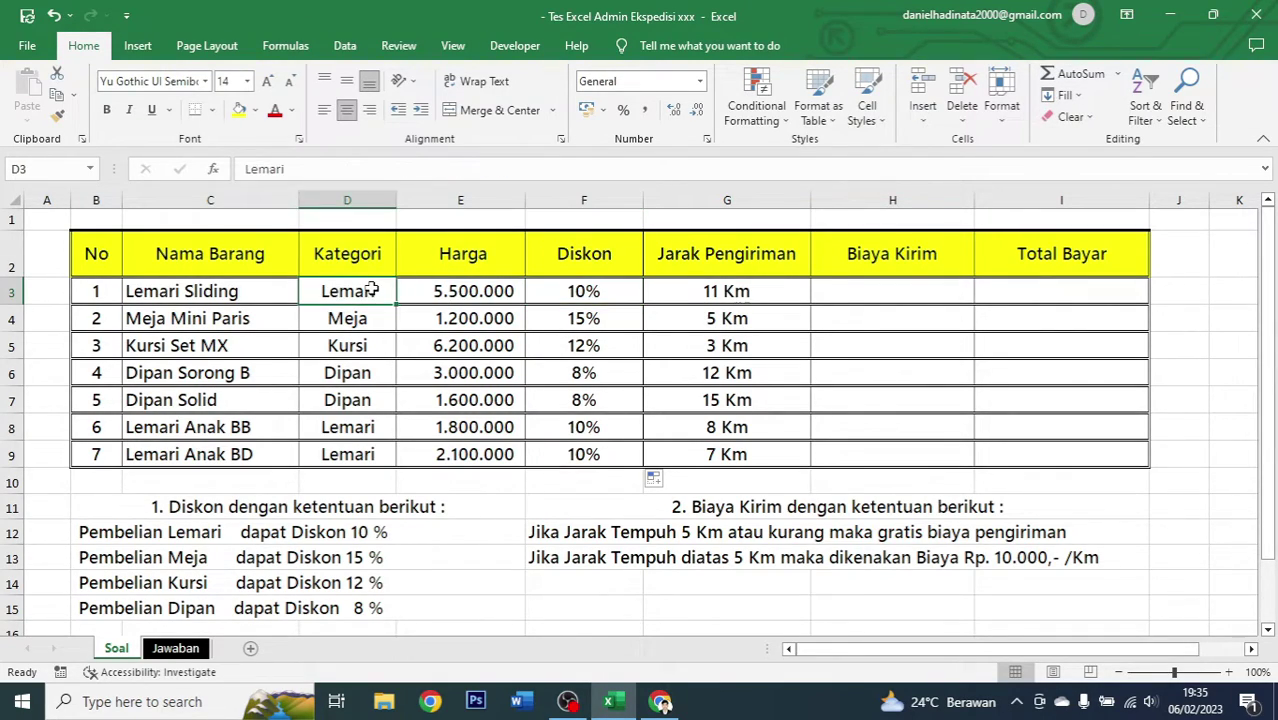
left_click(325, 538)
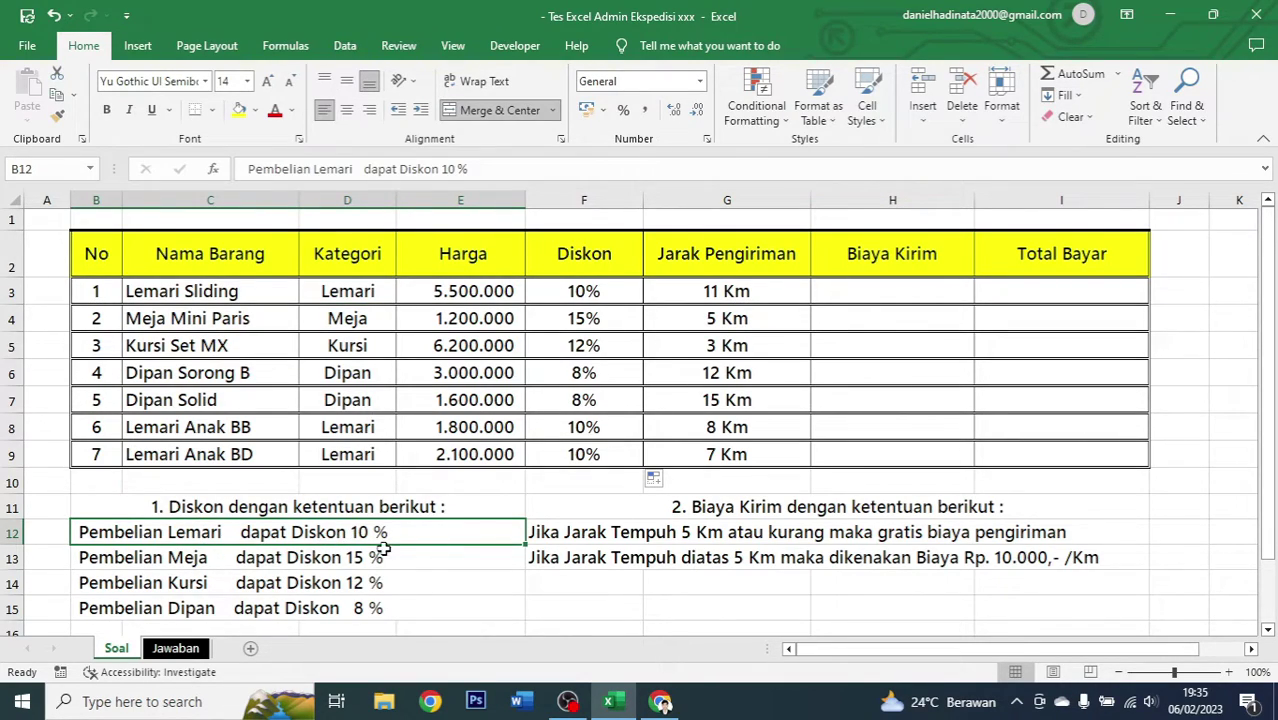
left_click(578, 320)
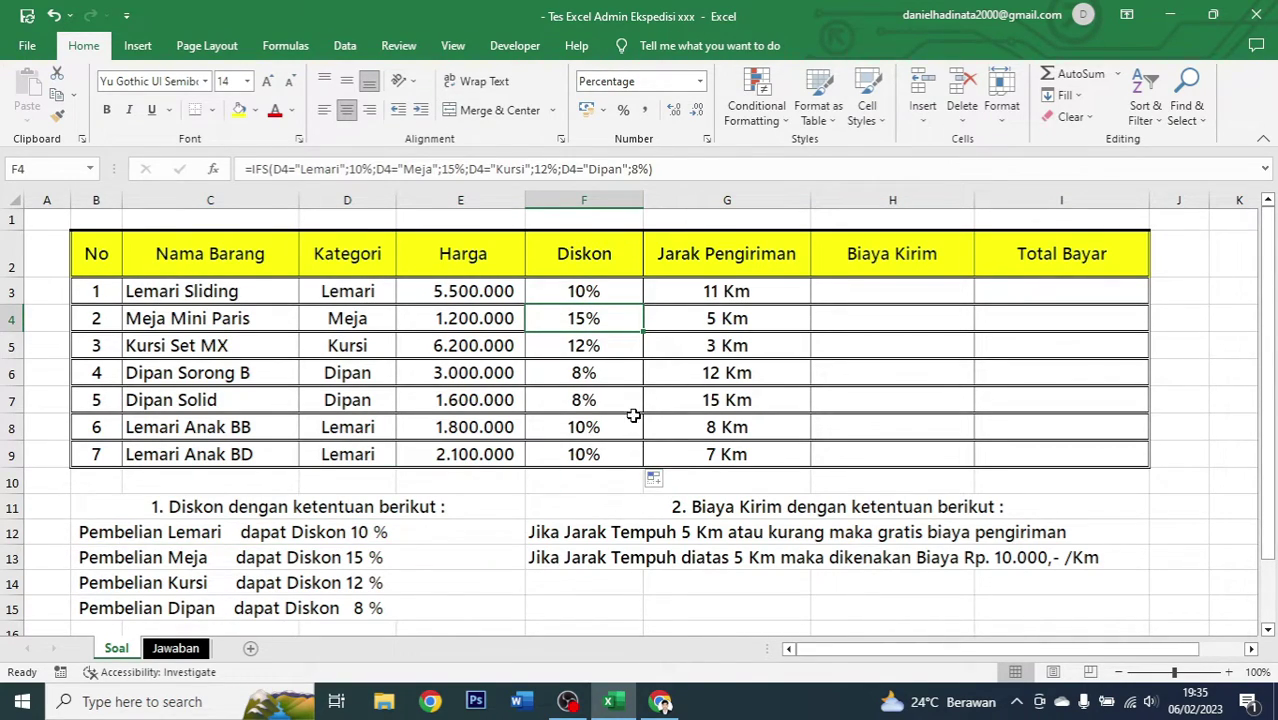
left_click(370, 324)
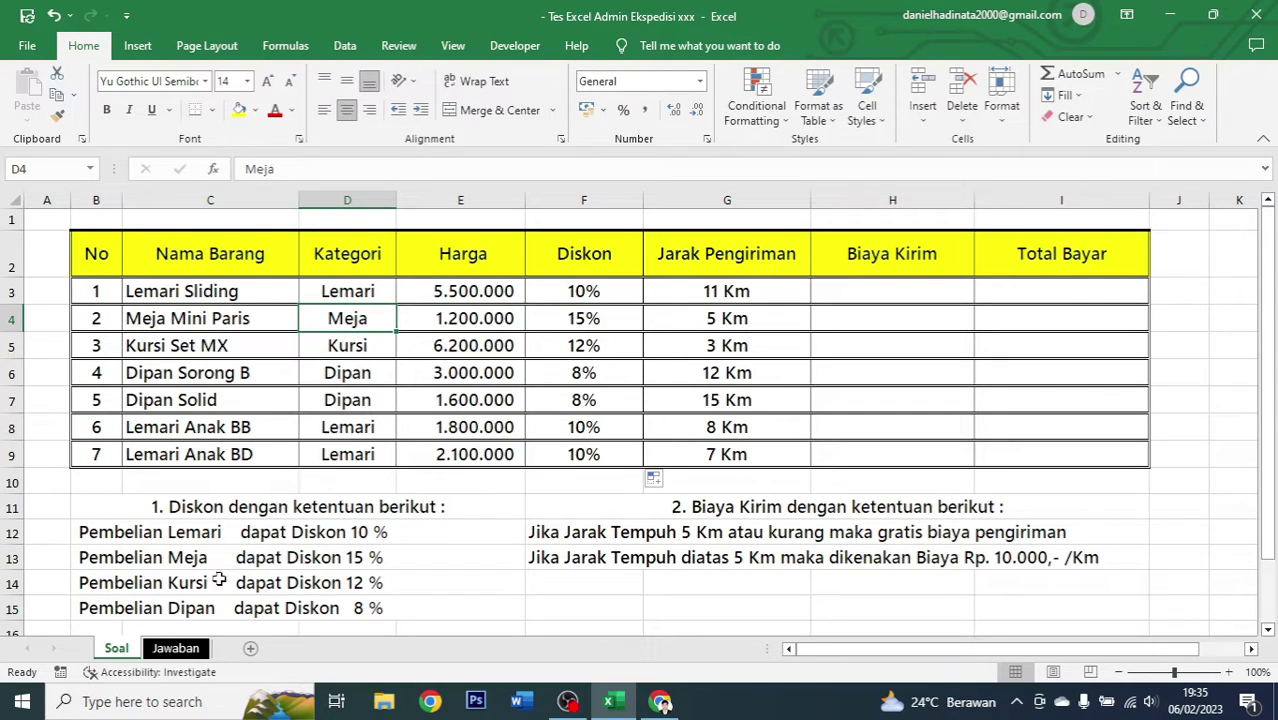
left_click(186, 564)
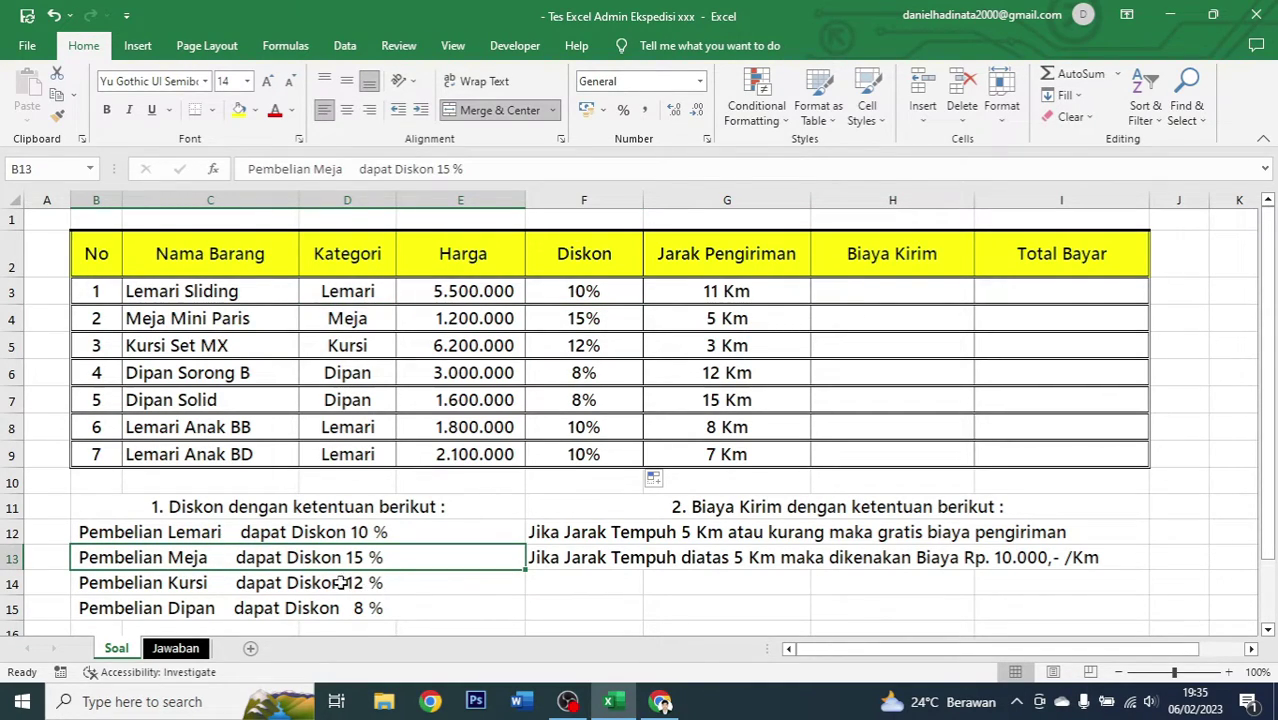
left_click_drag(584, 292, 584, 455)
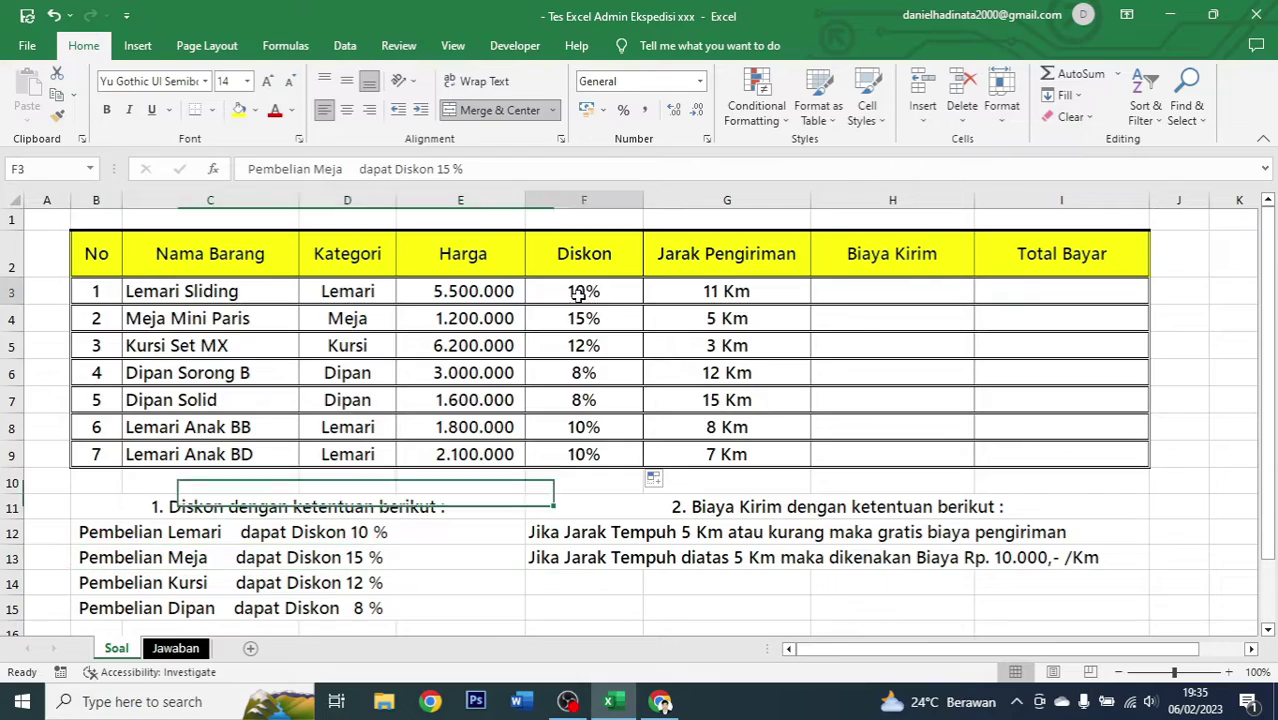
left_click(900, 296)
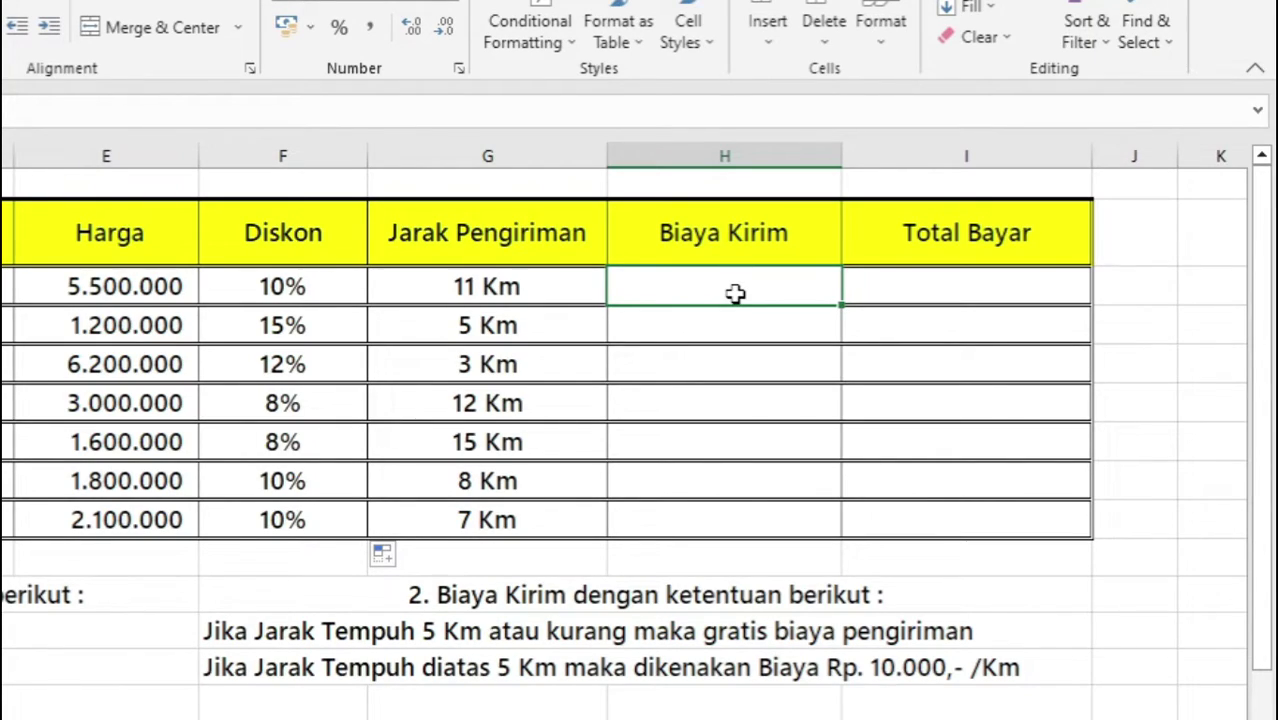
left_click(726, 598)
left_click(558, 630)
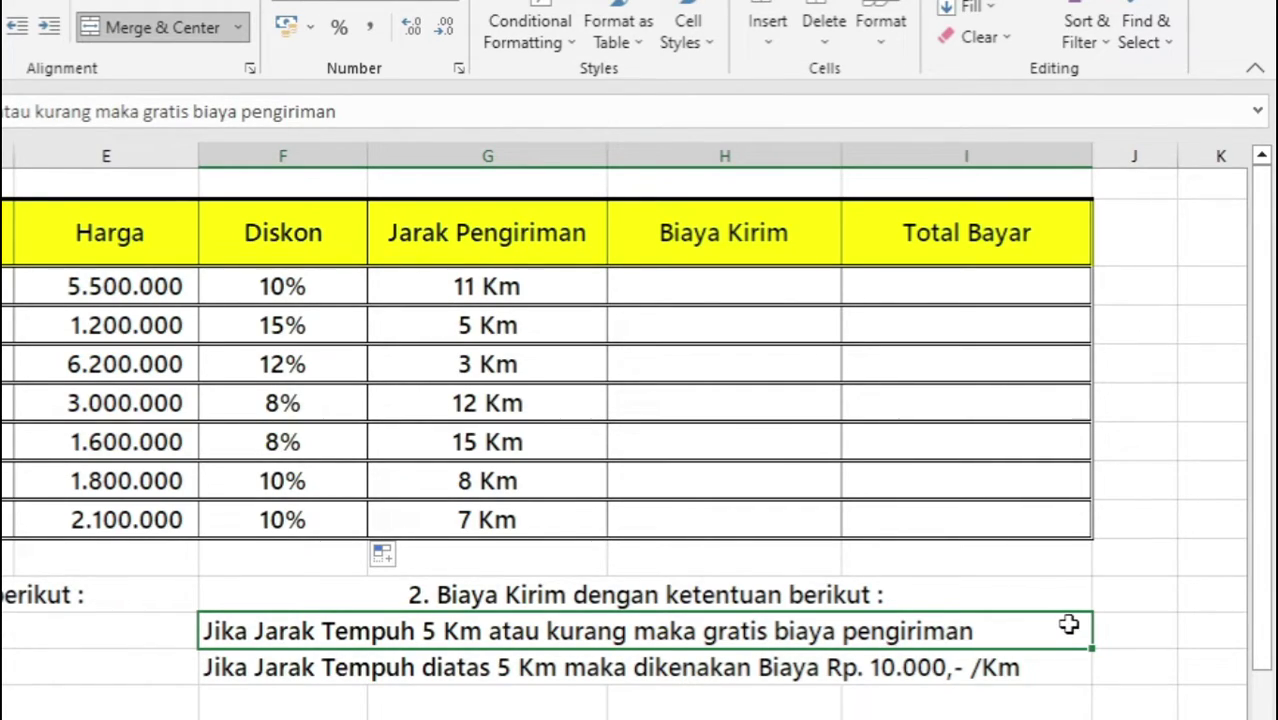
left_click(338, 666)
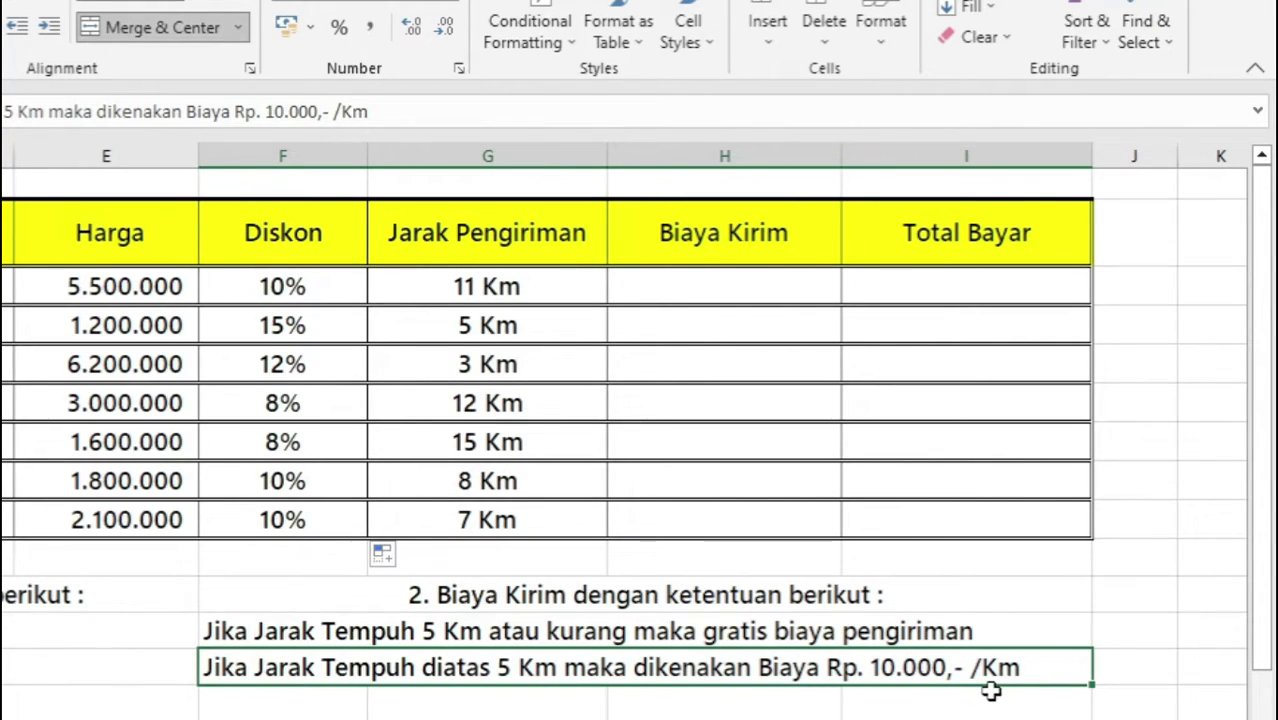
left_click(653, 284)
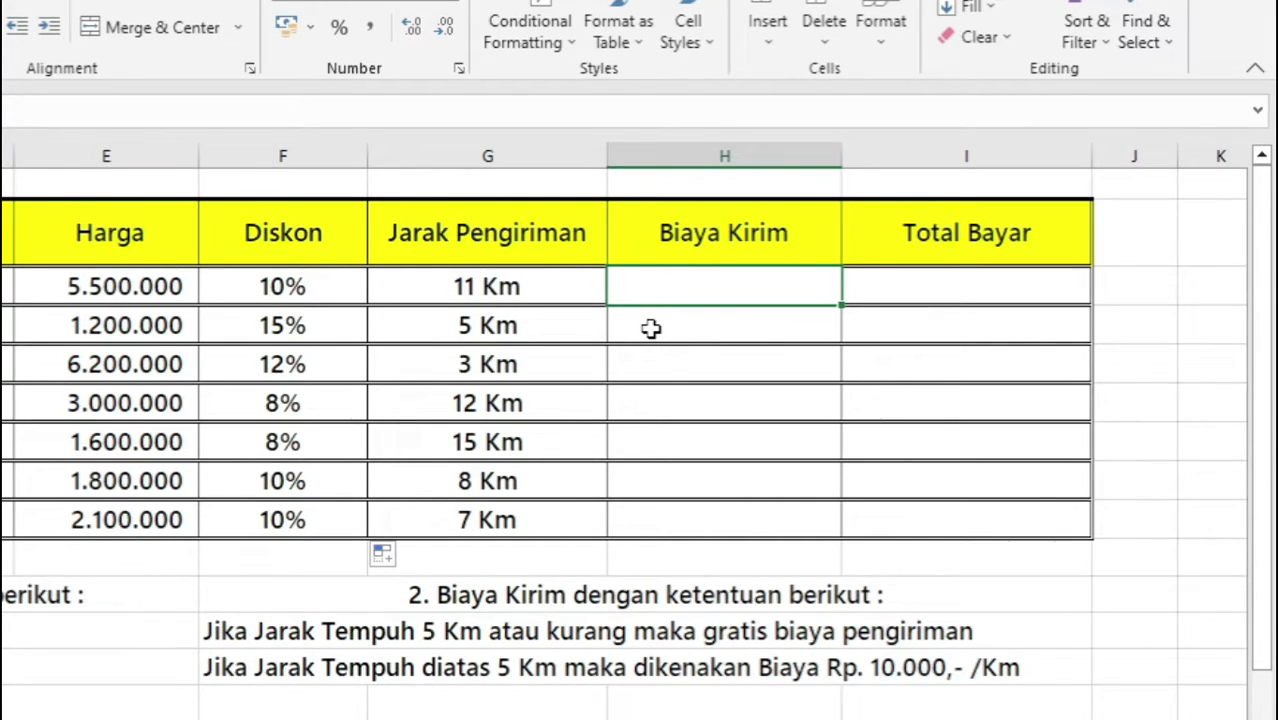
Step: Enter =IF(G3>5;G3*10000;0) in H3, giving 110000 for the 11 Km item
type("=")
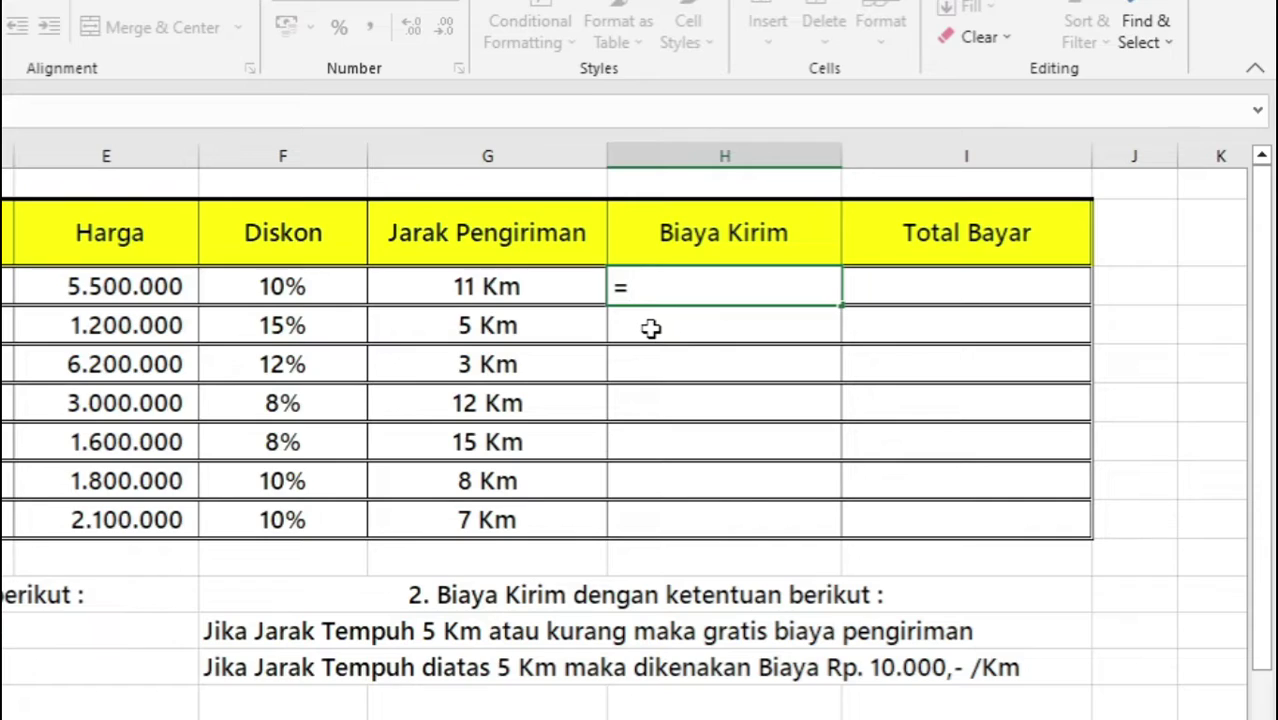
type("if")
key("Tab")
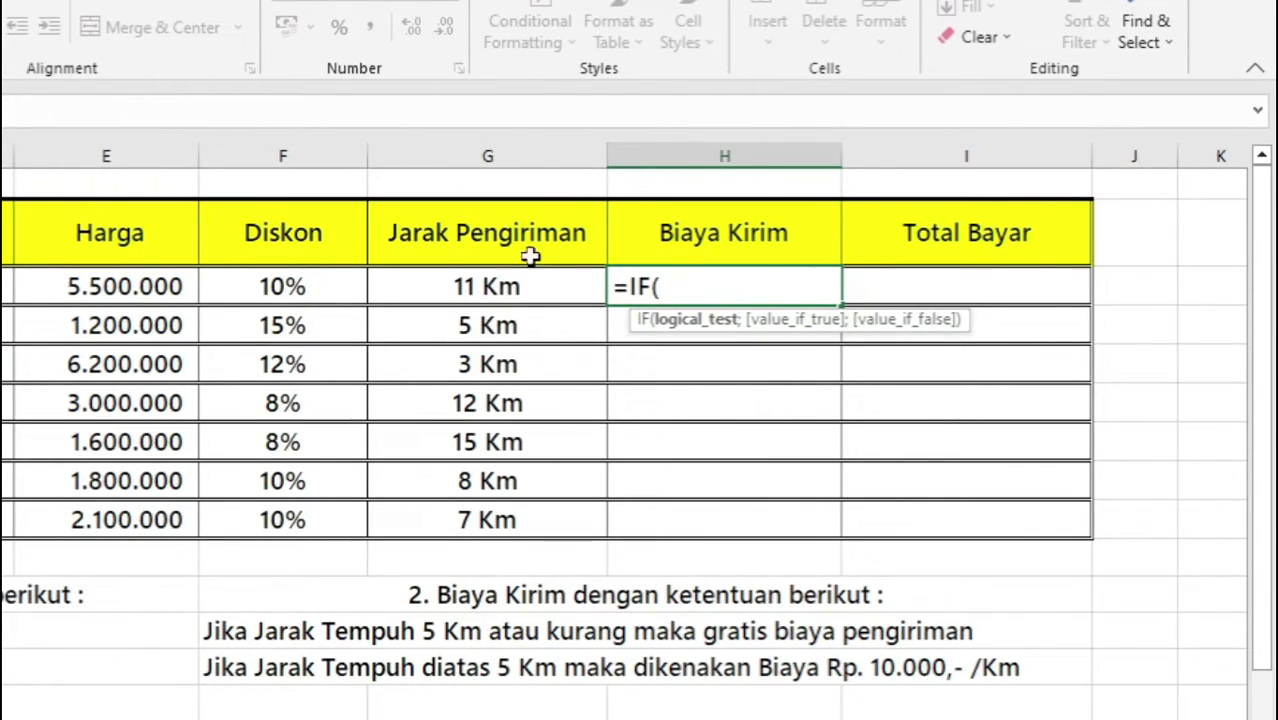
left_click(510, 289)
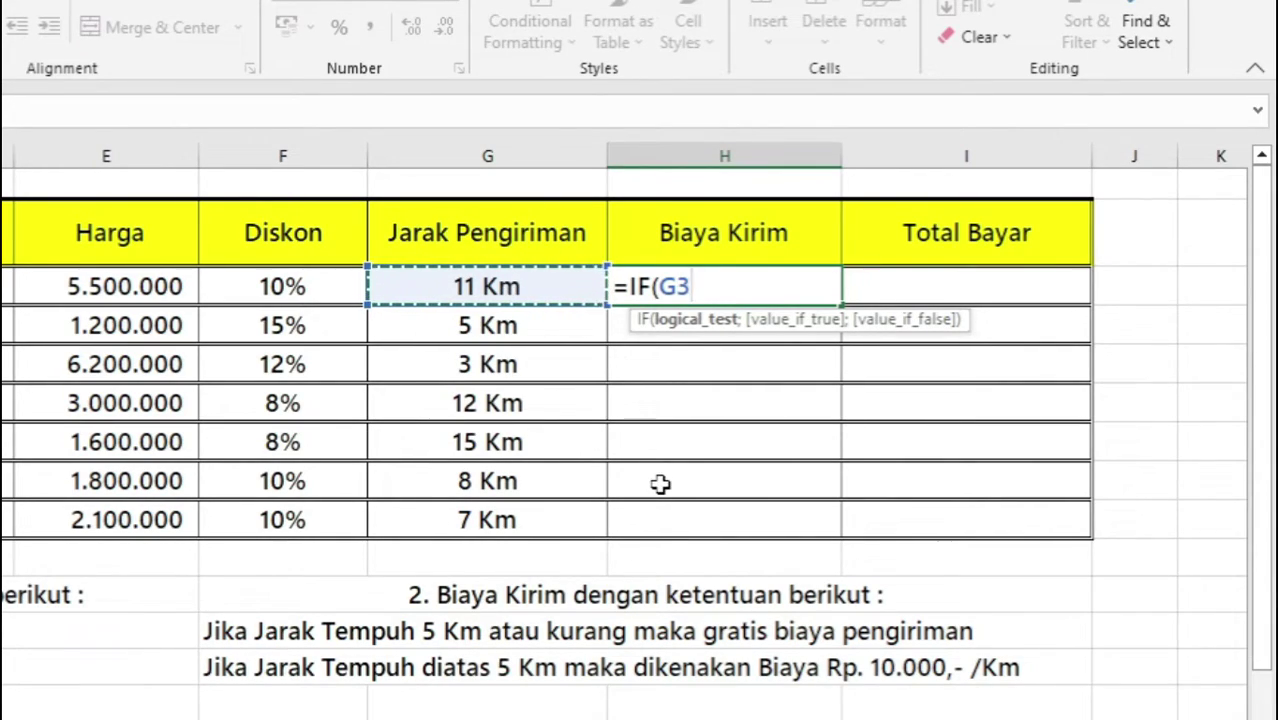
type(">")
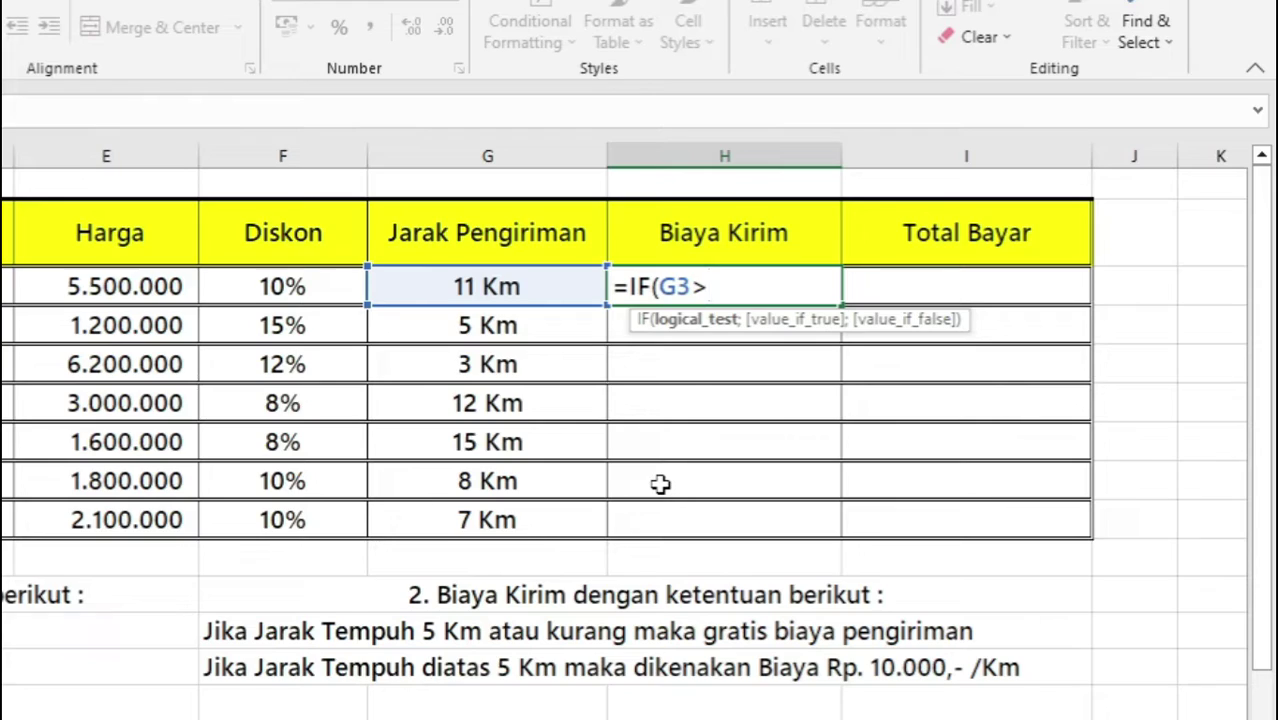
type("5")
type(";")
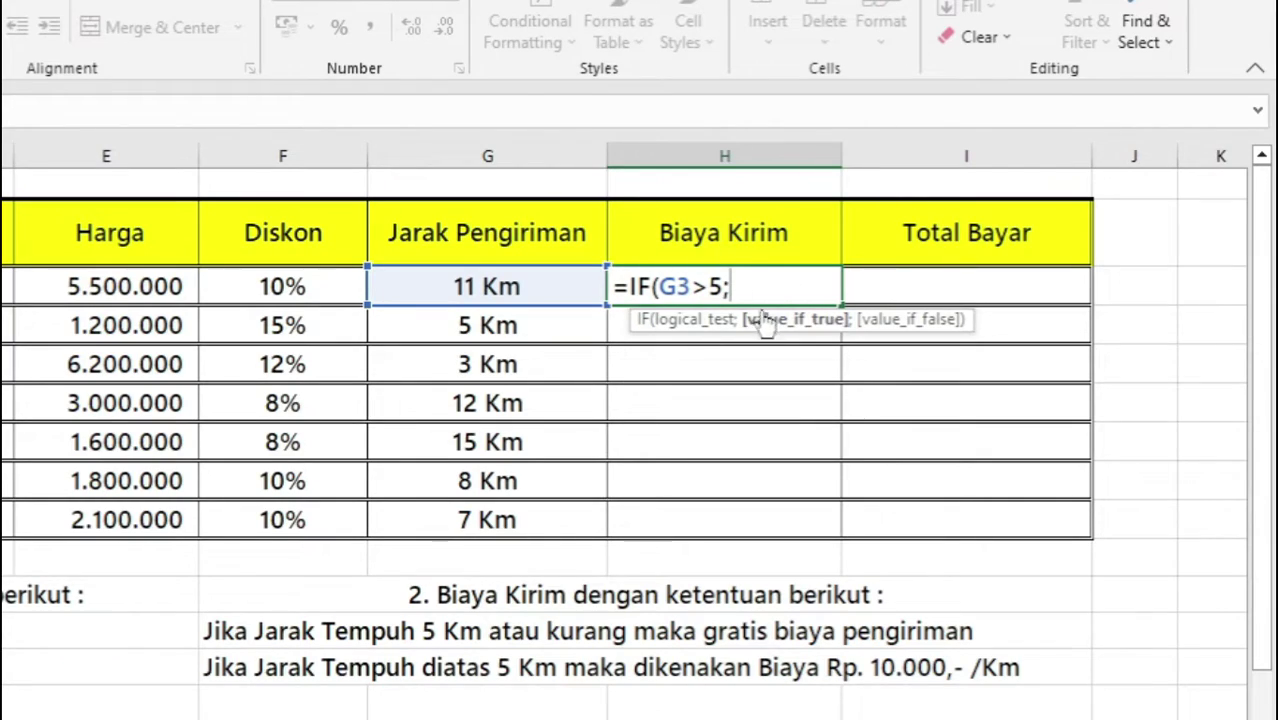
left_click(510, 287)
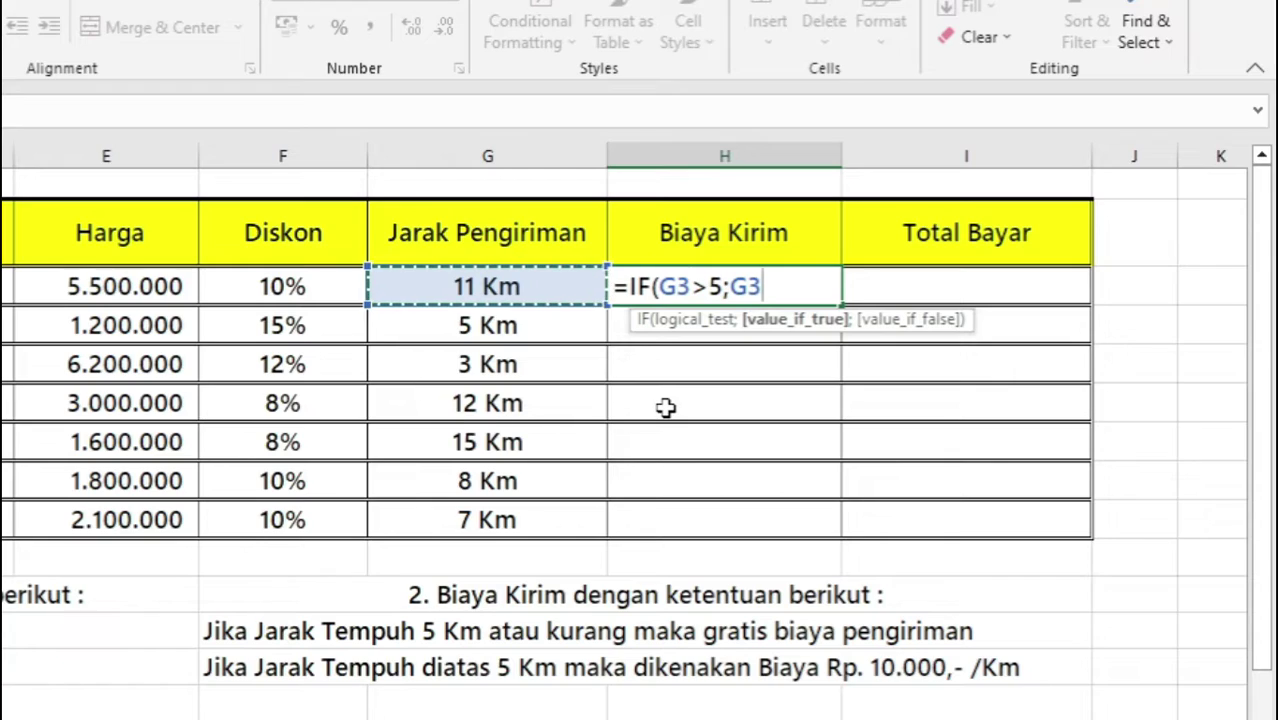
type("*")
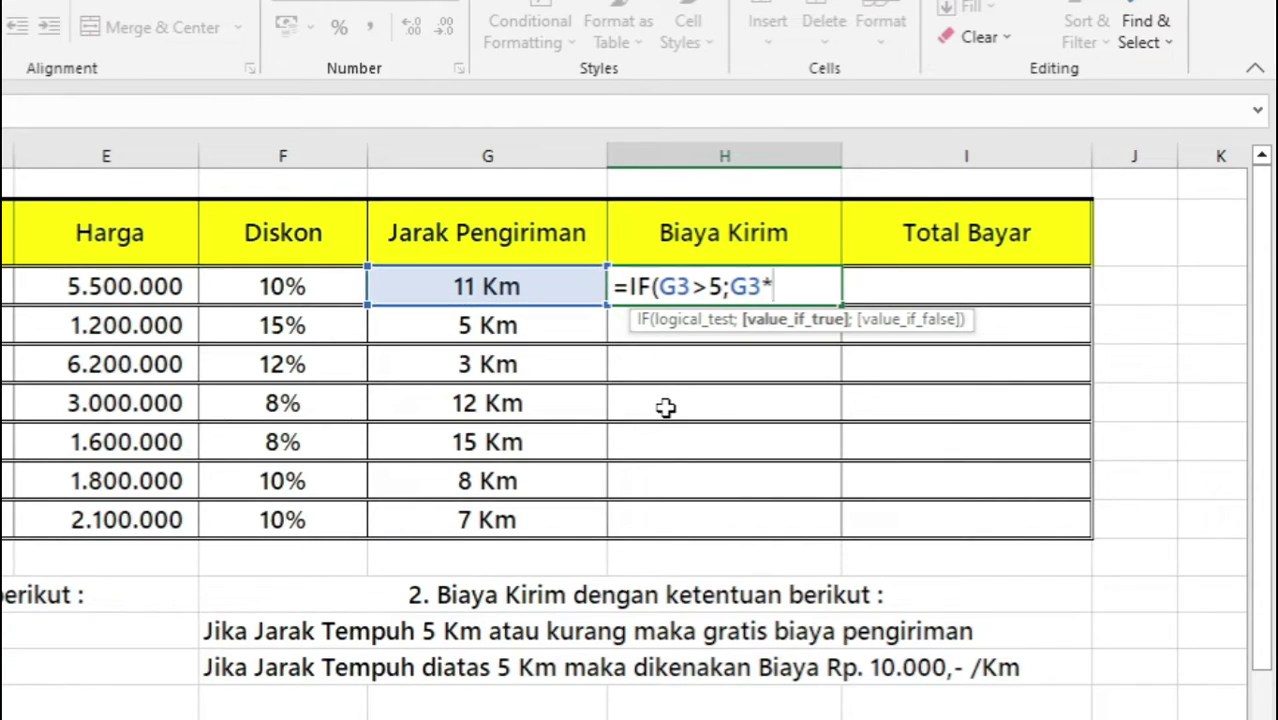
type("100")
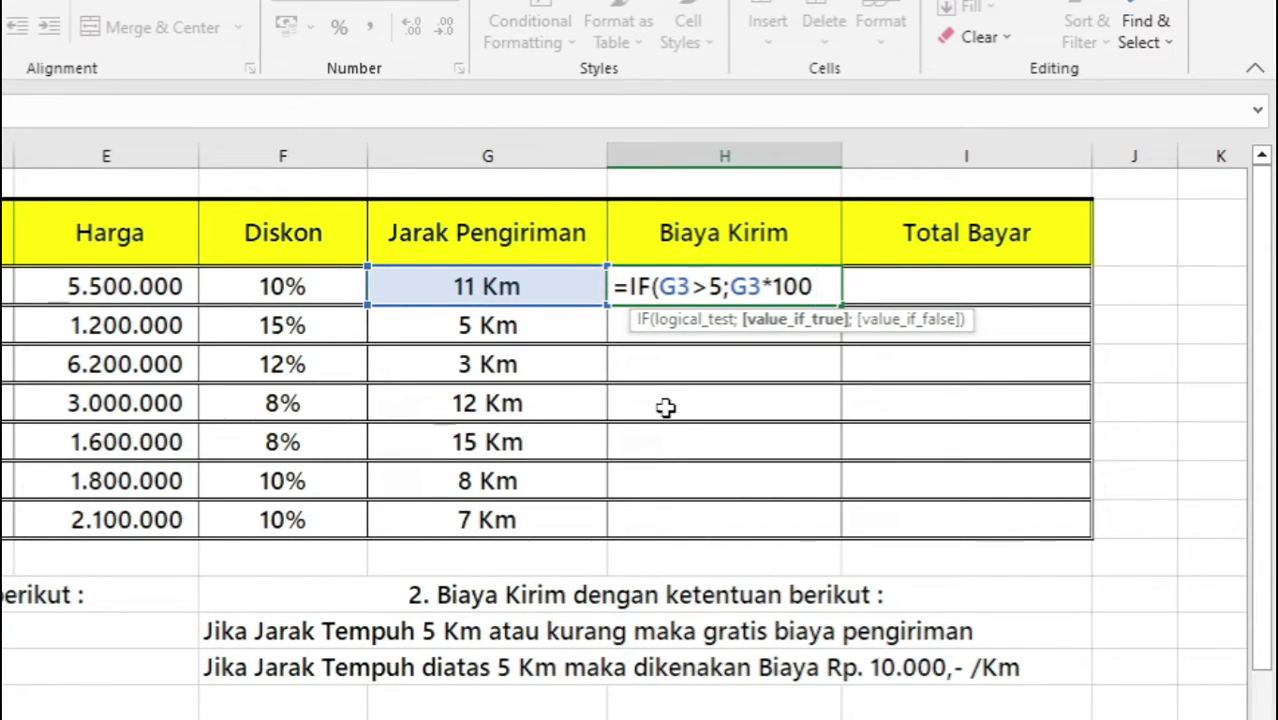
type("00;")
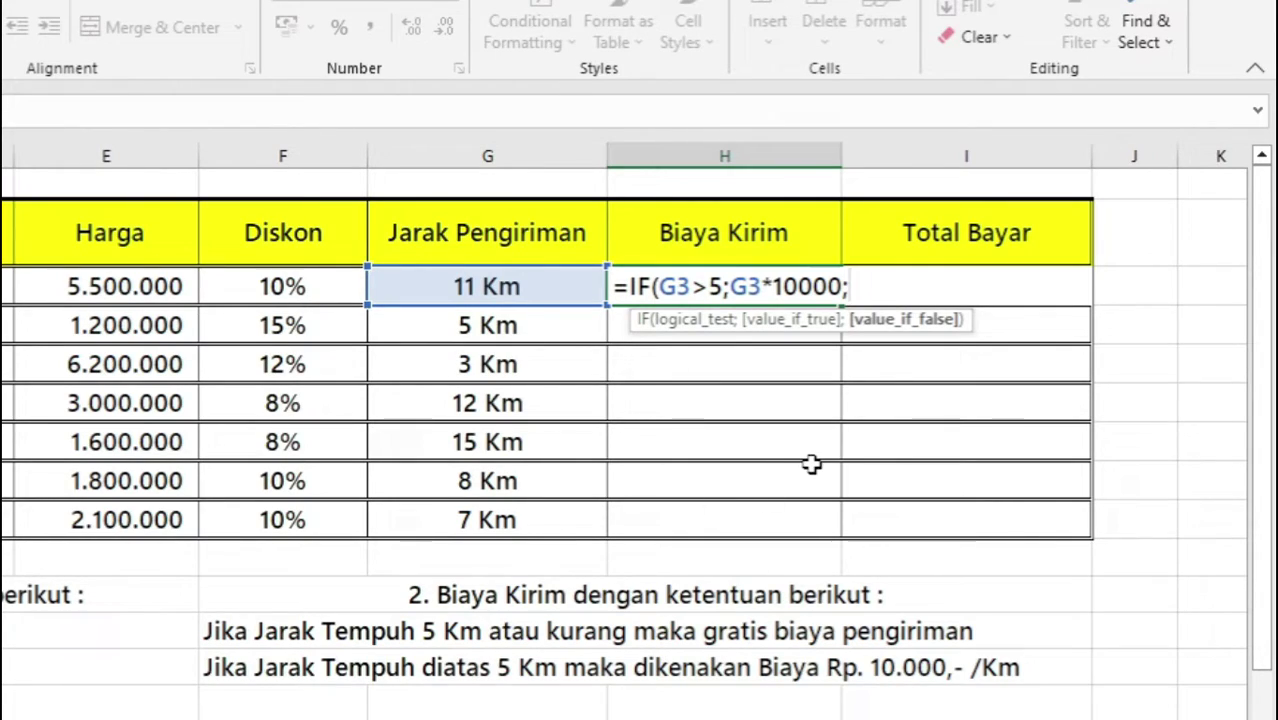
type("0)")
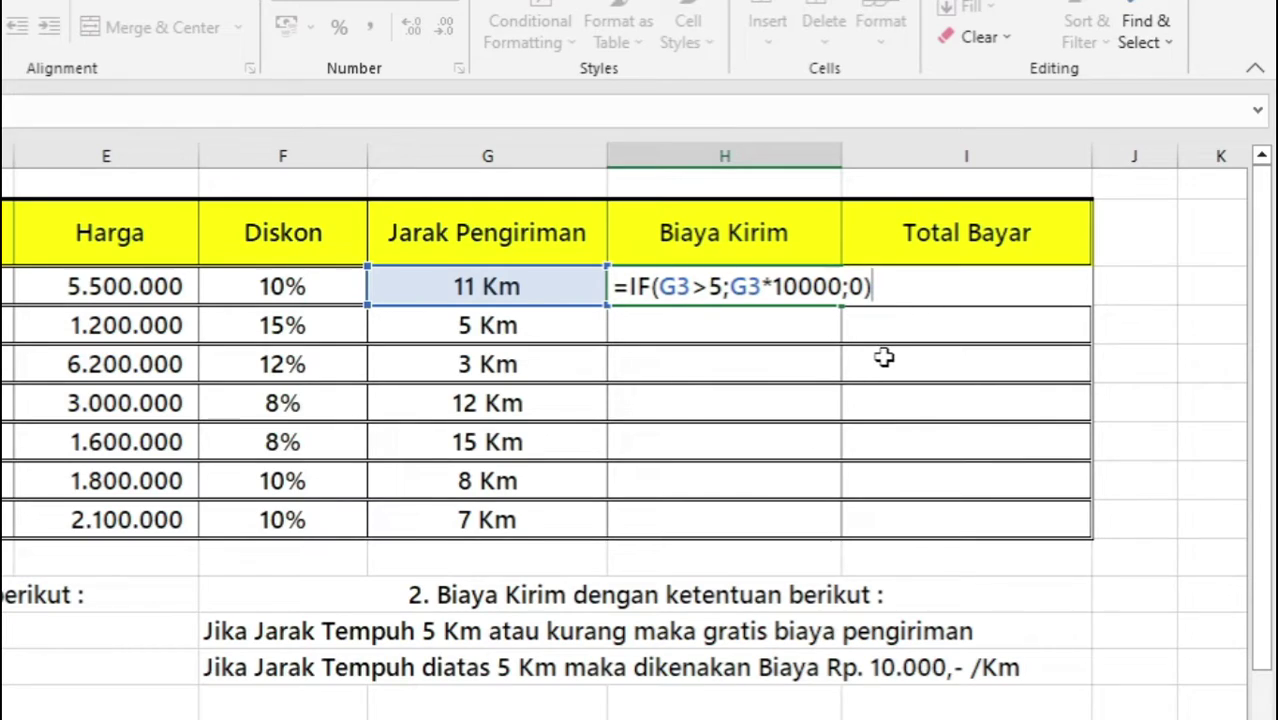
key("ctrl+Return")
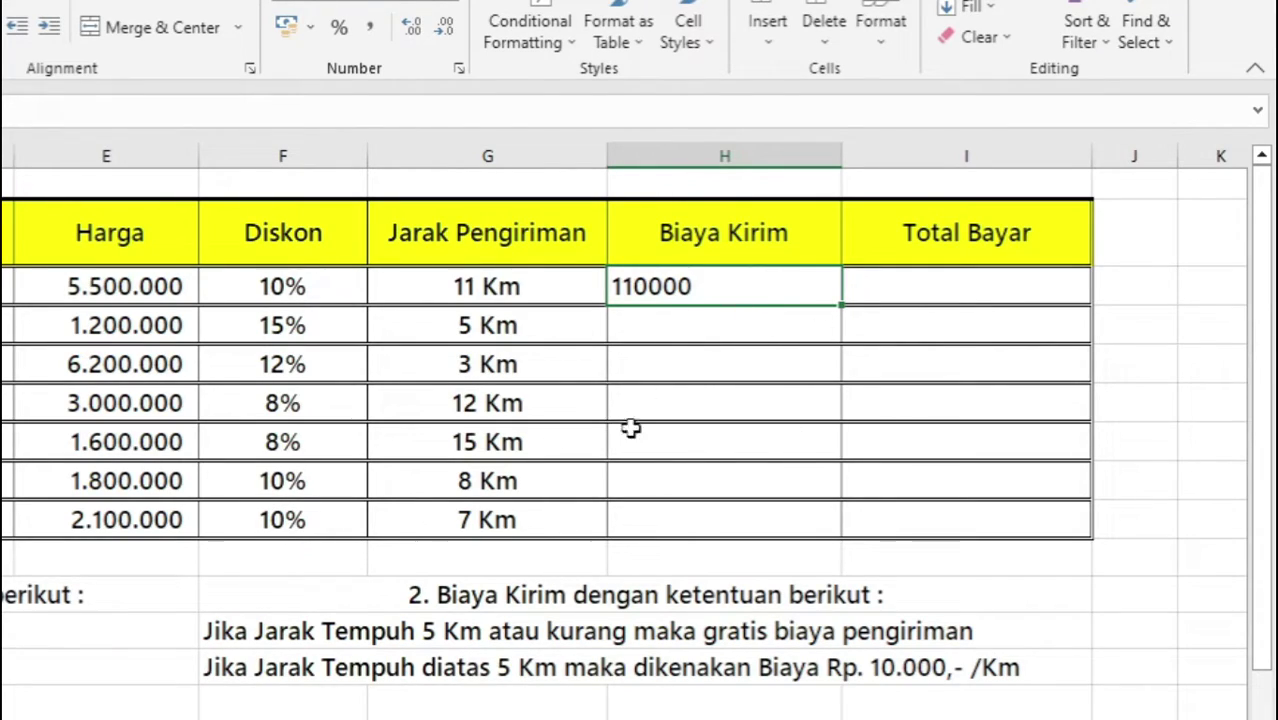
Step: Apply thousands format to H3 and fill it down: 110.000, -, -, 120.000, 150.000, 80.000, 70.000
left_click(367, 40)
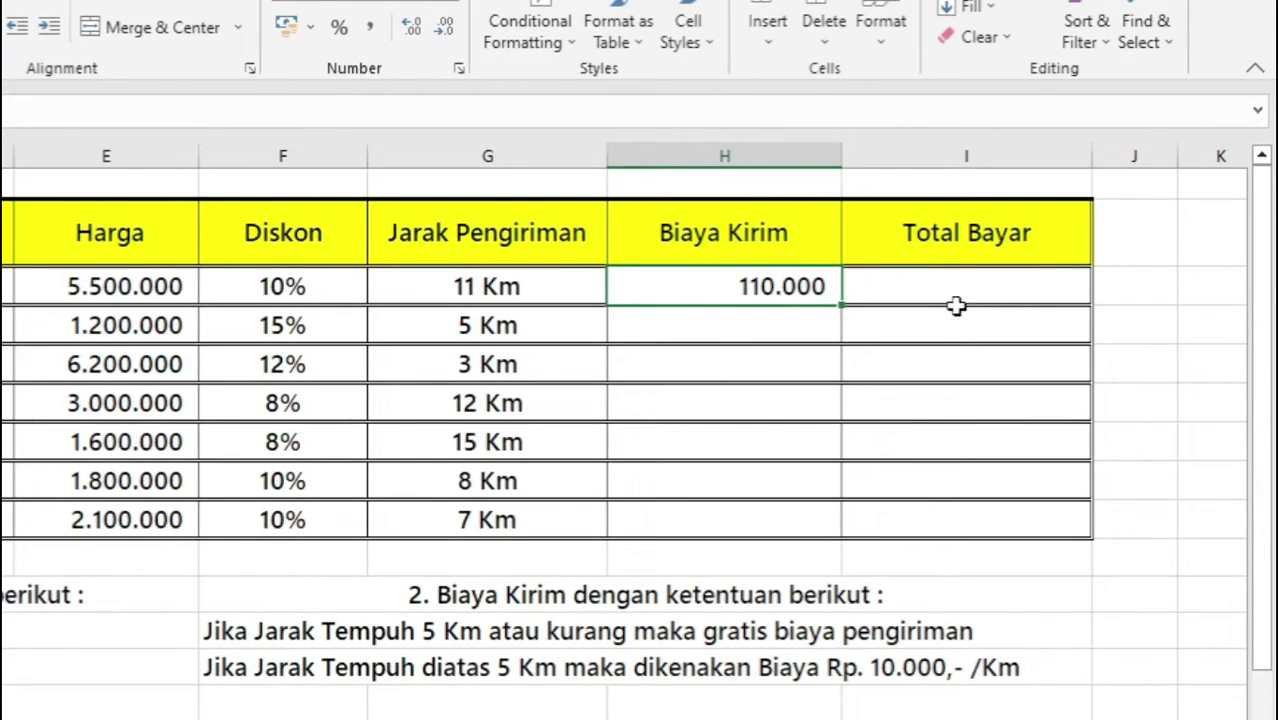
double_click(841, 304)
left_click(774, 315)
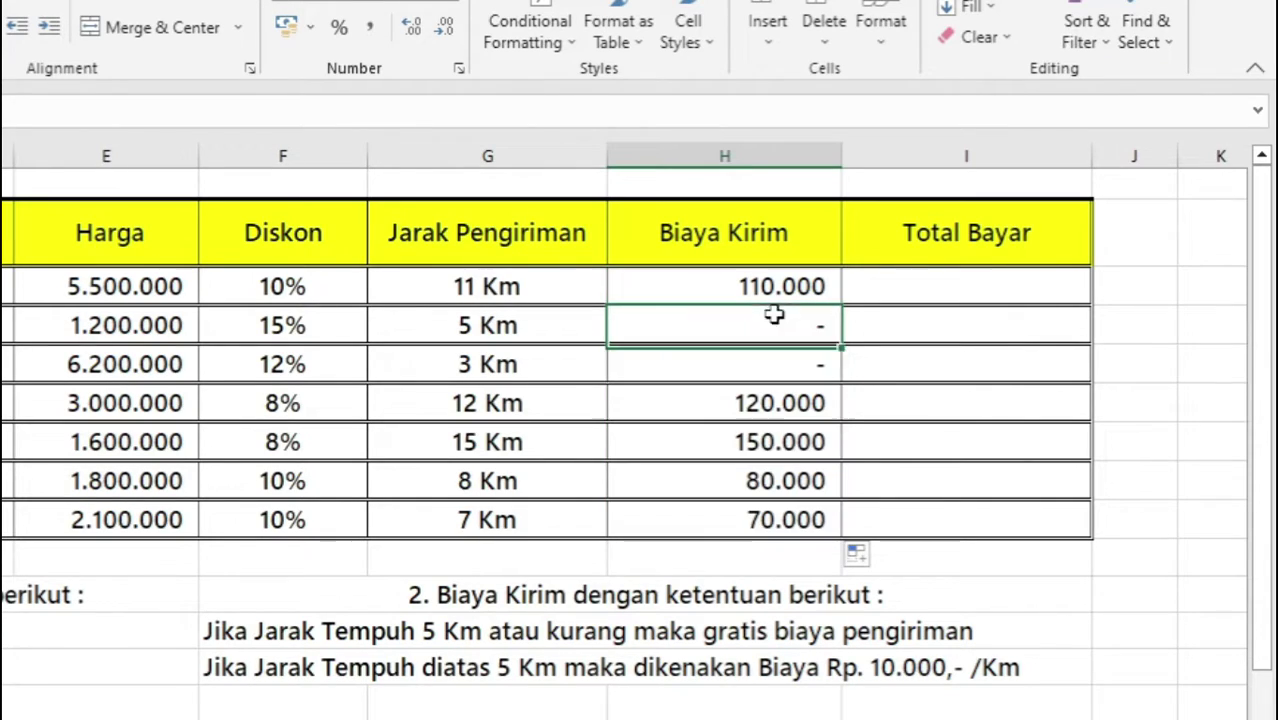
left_click_drag(753, 285, 757, 497)
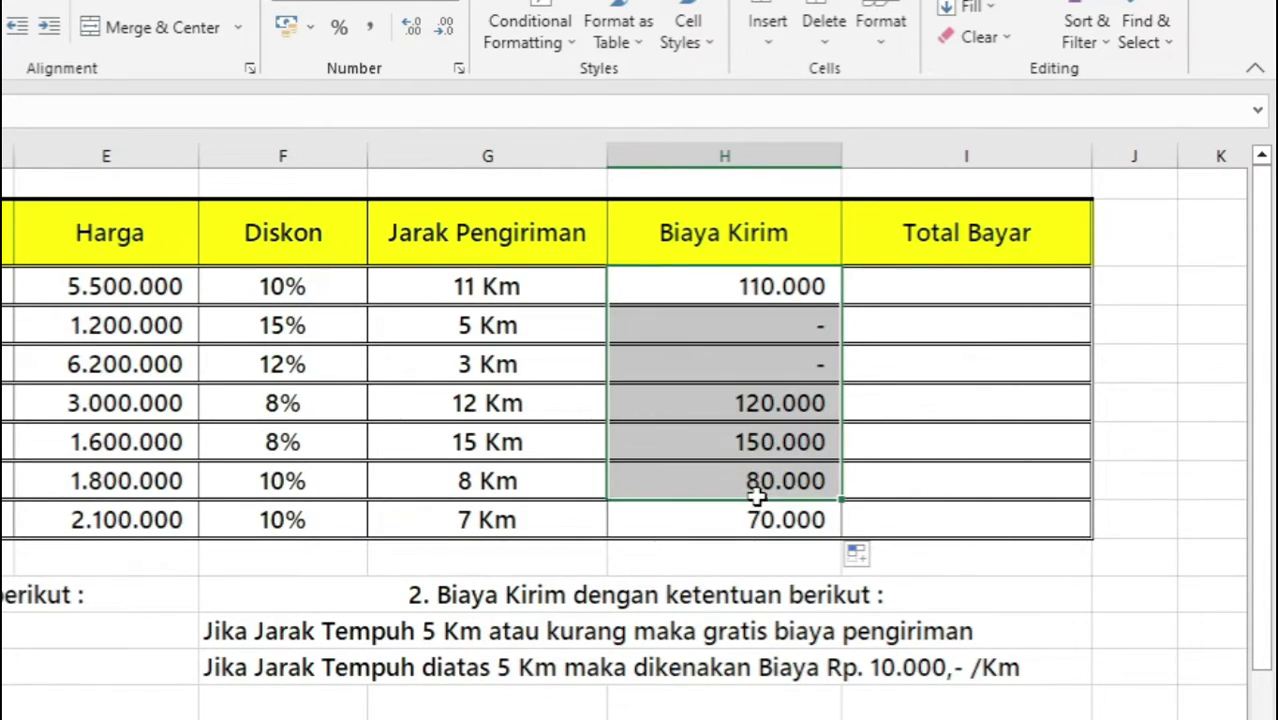
left_click(805, 286)
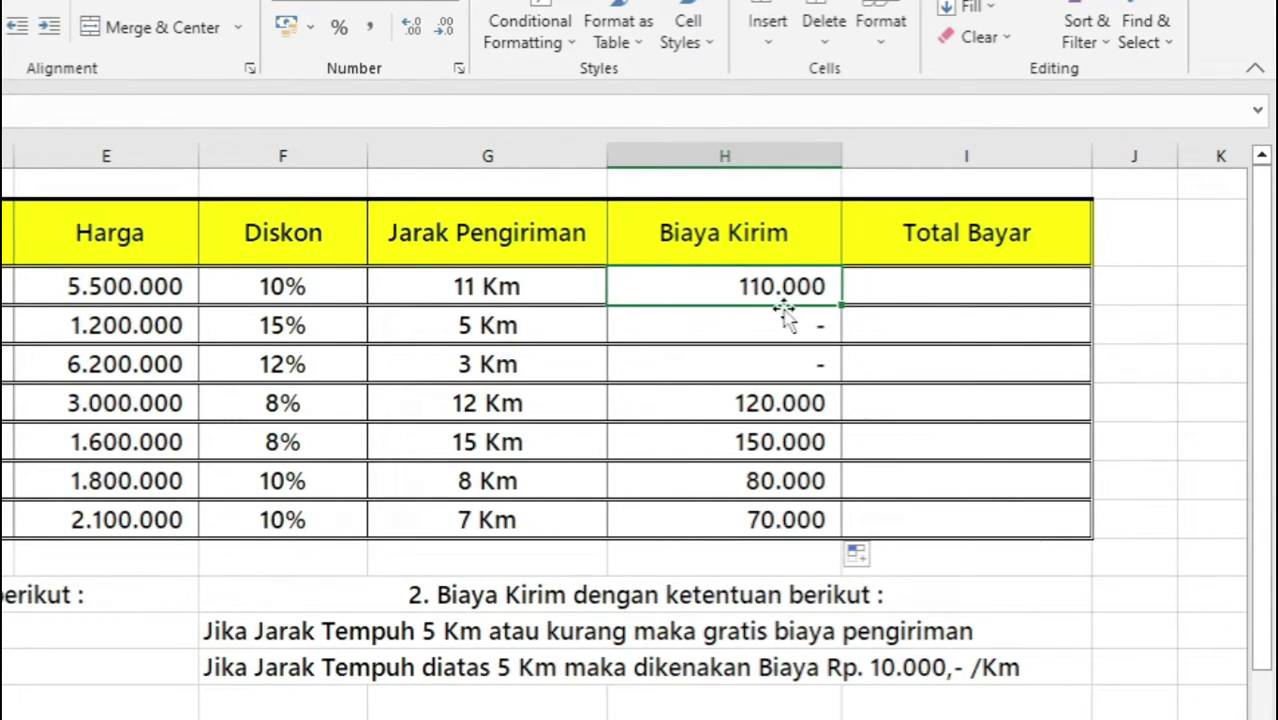
left_click(498, 312)
left_click(518, 289)
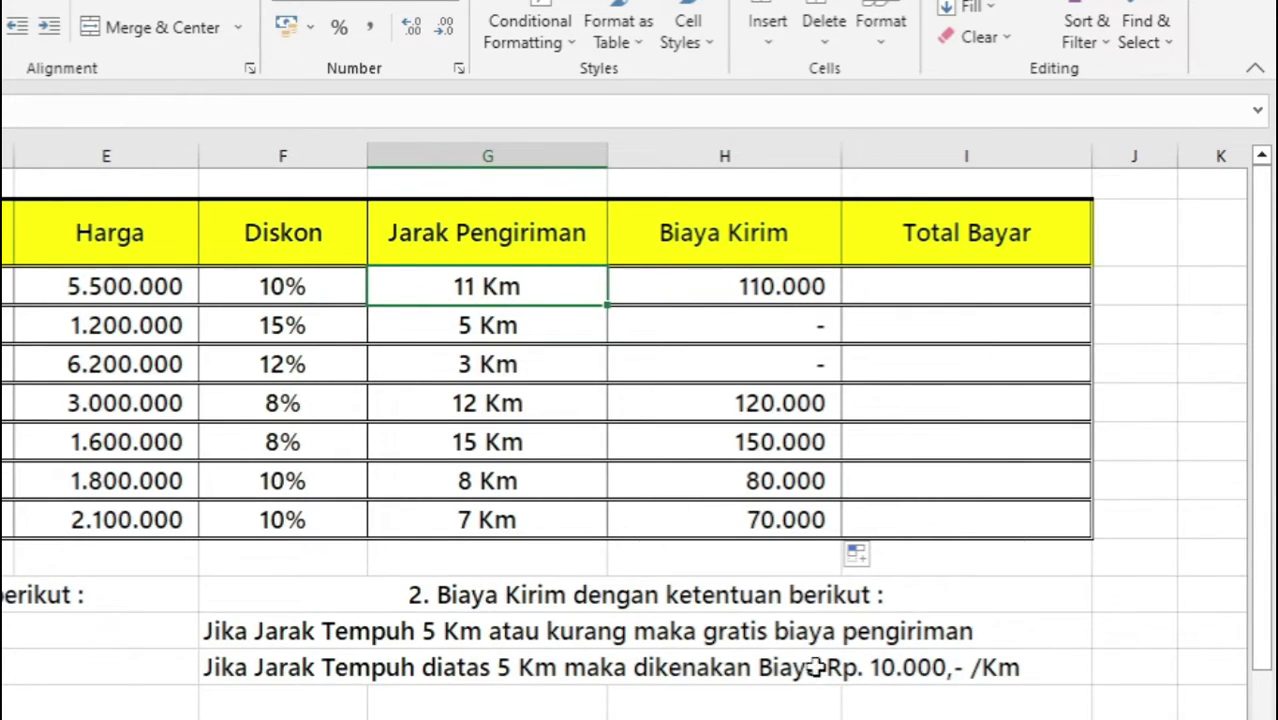
left_click(895, 662)
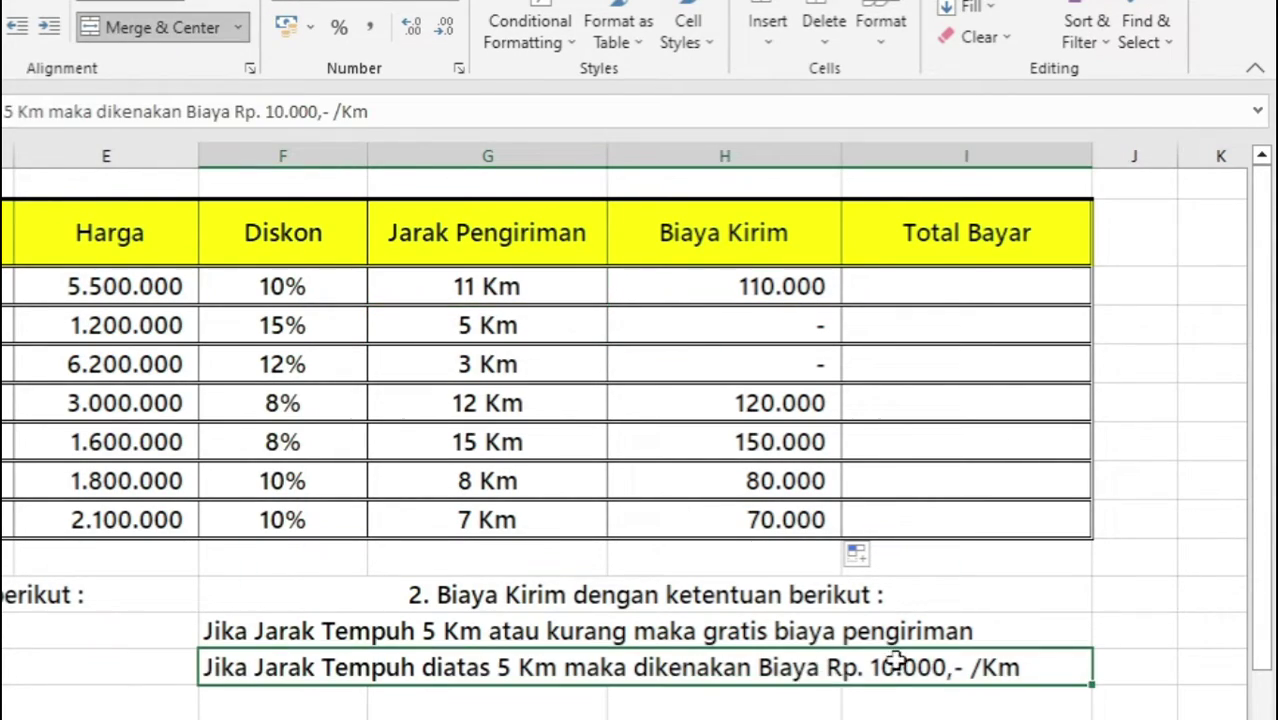
left_click(519, 284)
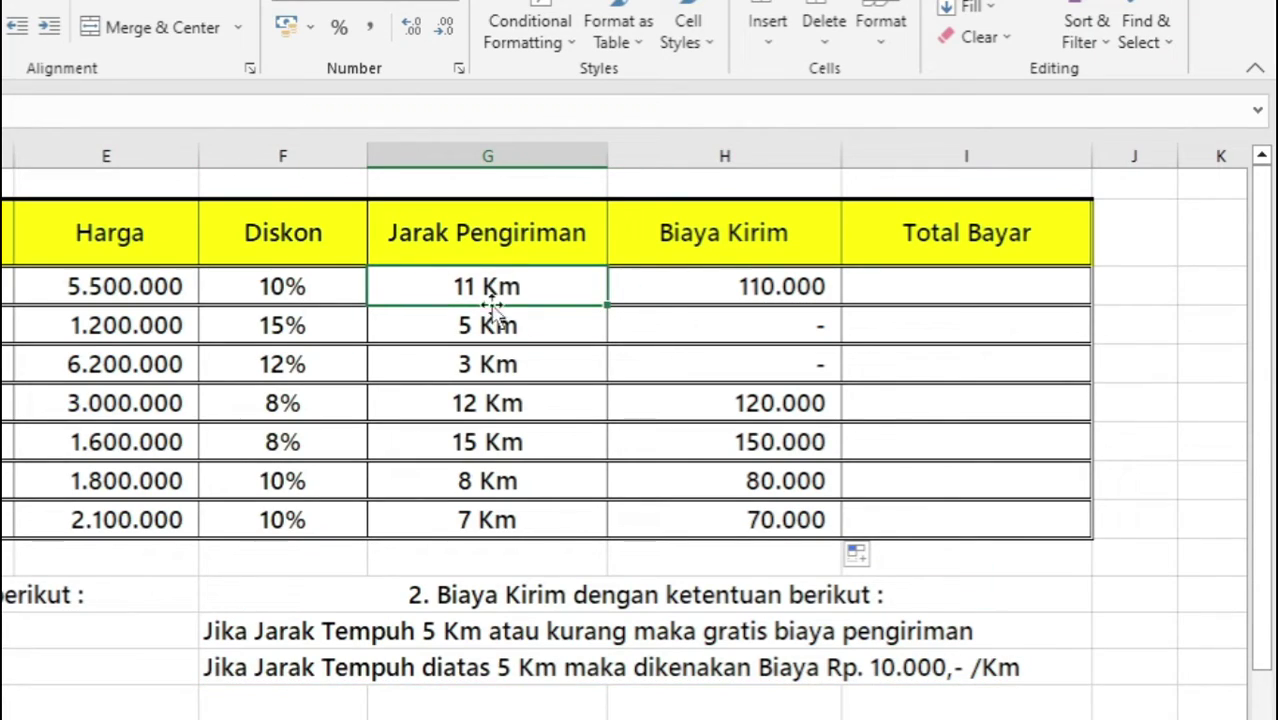
left_click(795, 319)
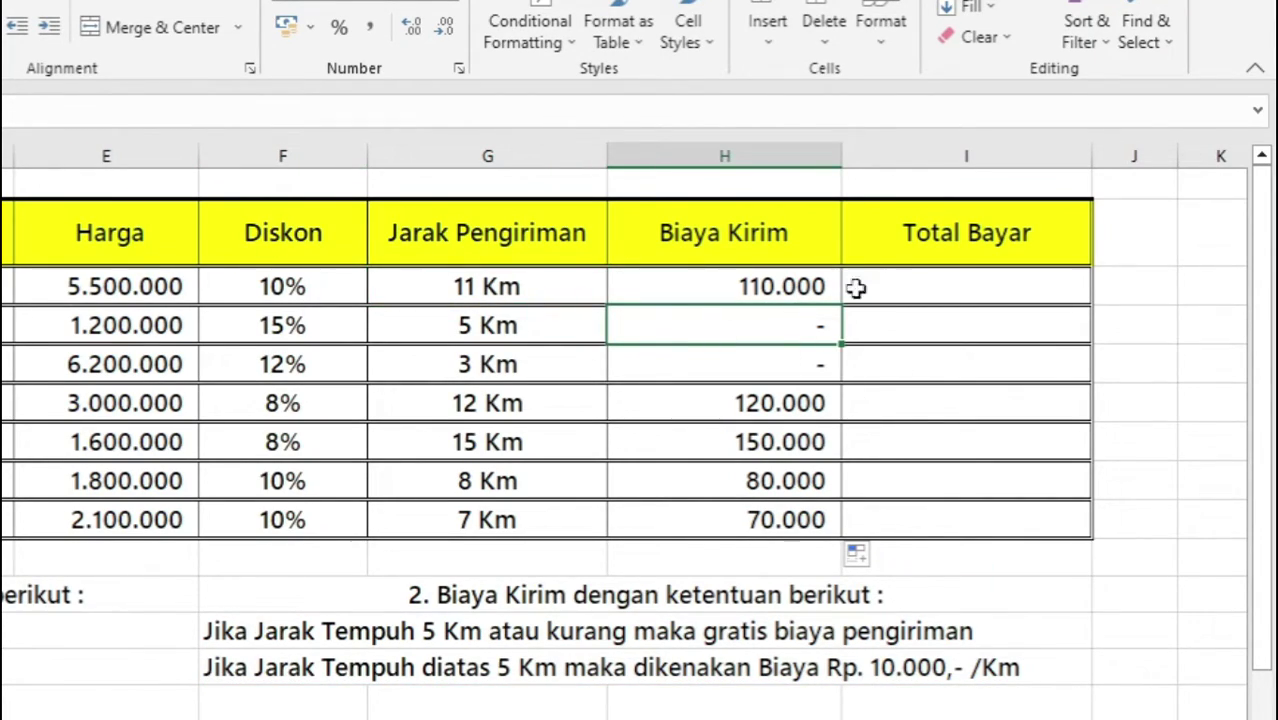
left_click(563, 317)
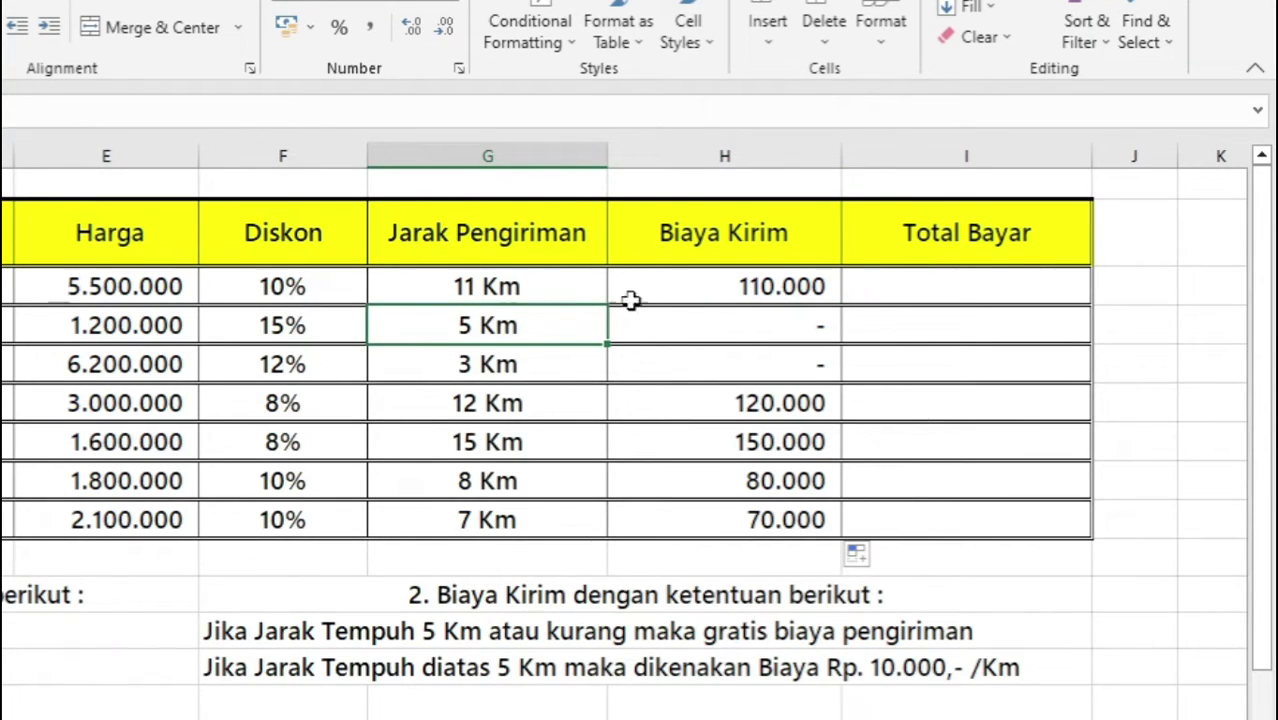
left_click(405, 622)
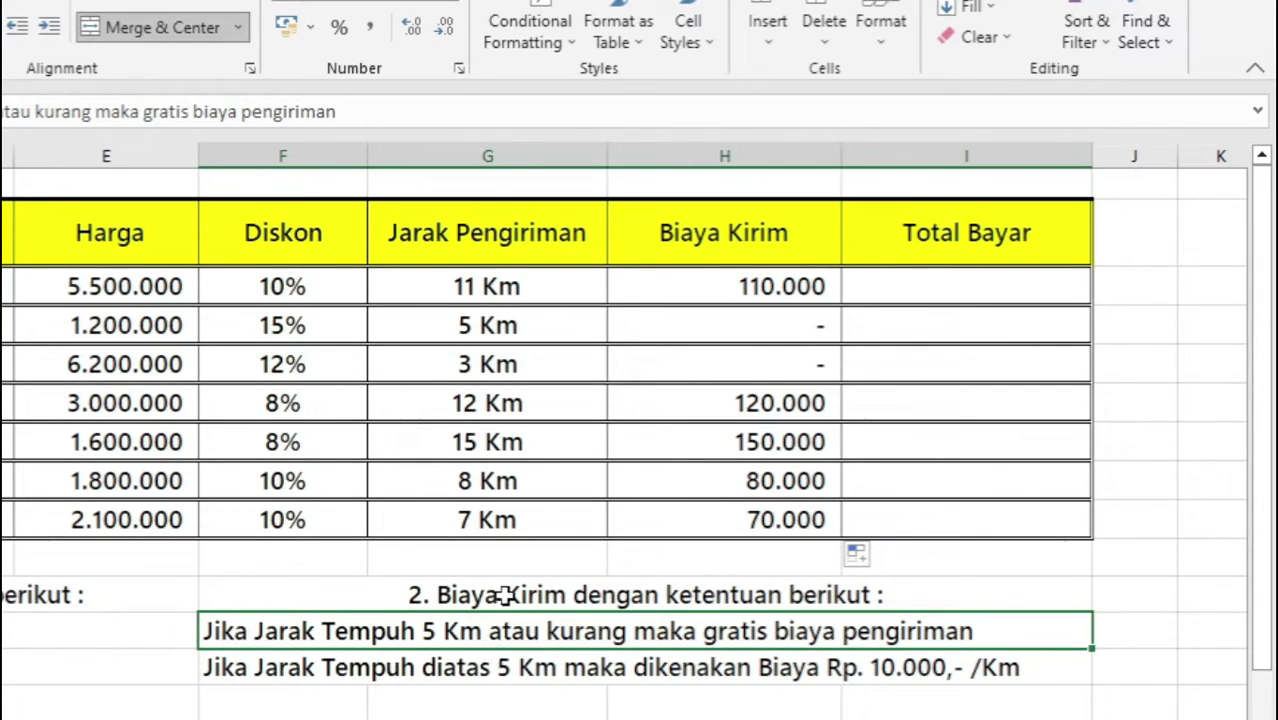
left_click(826, 323)
left_click(798, 357)
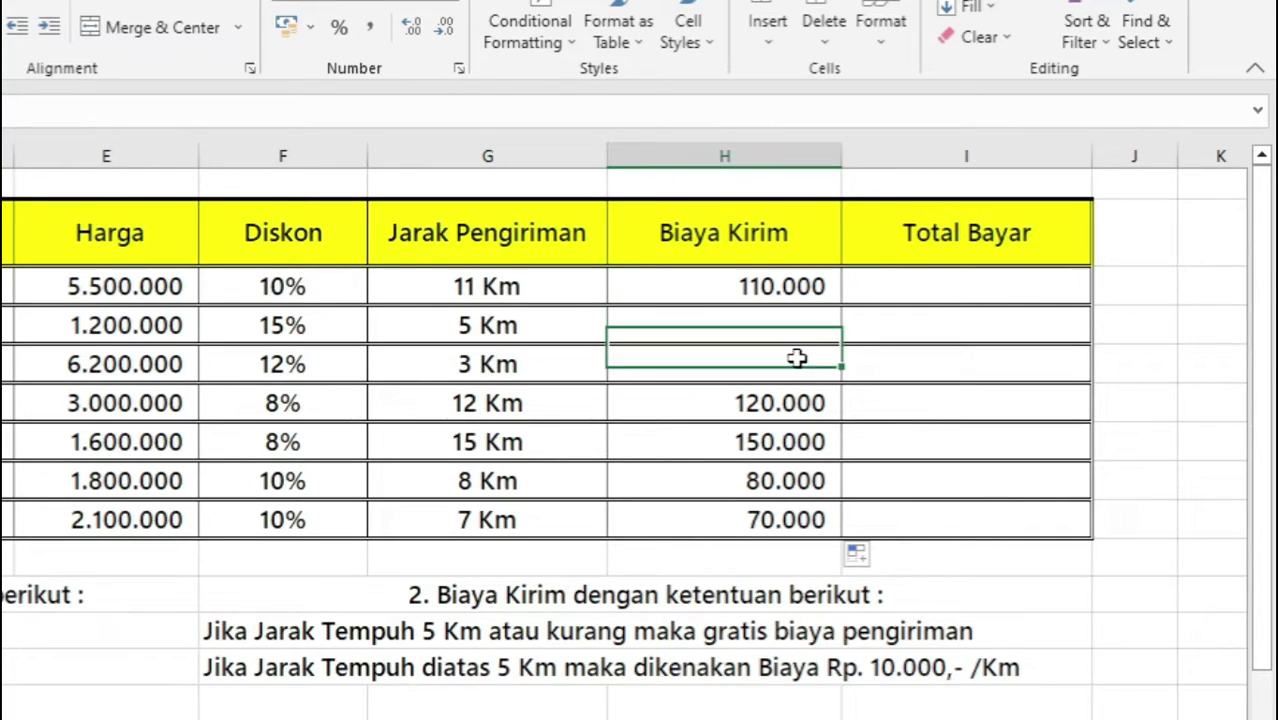
left_click(764, 292)
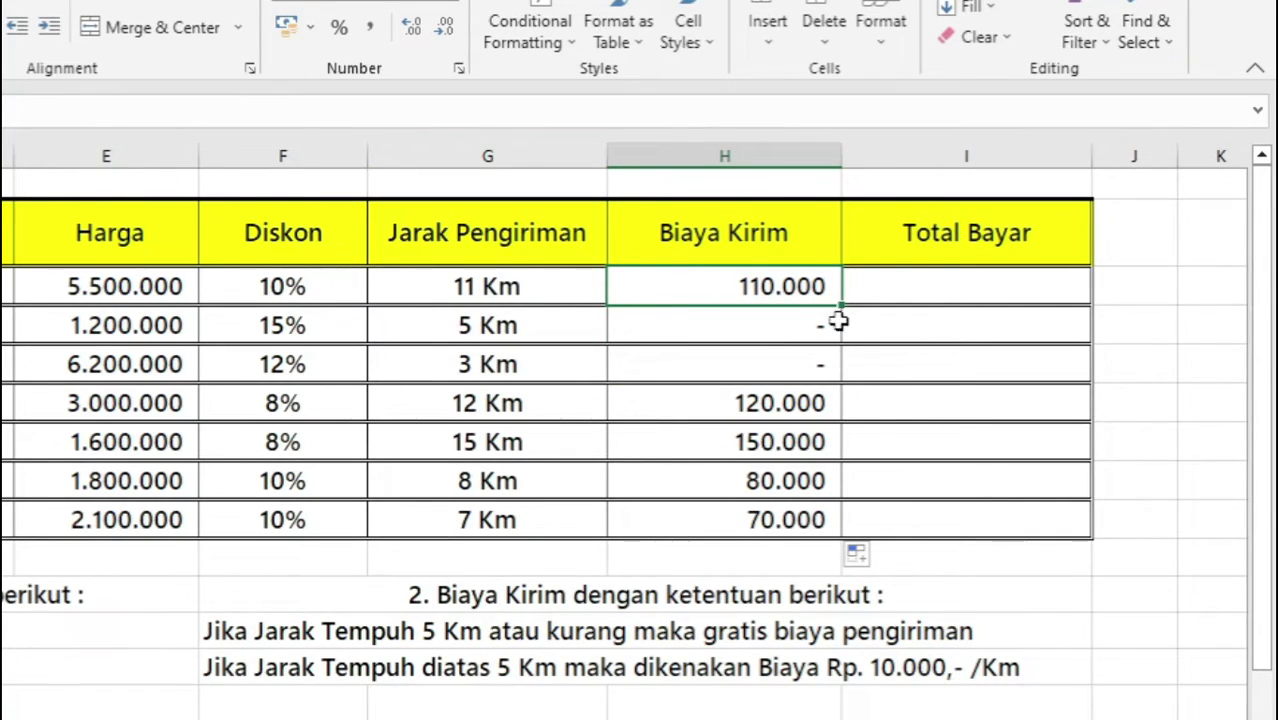
left_click_drag(787, 288, 762, 517)
left_click(982, 291)
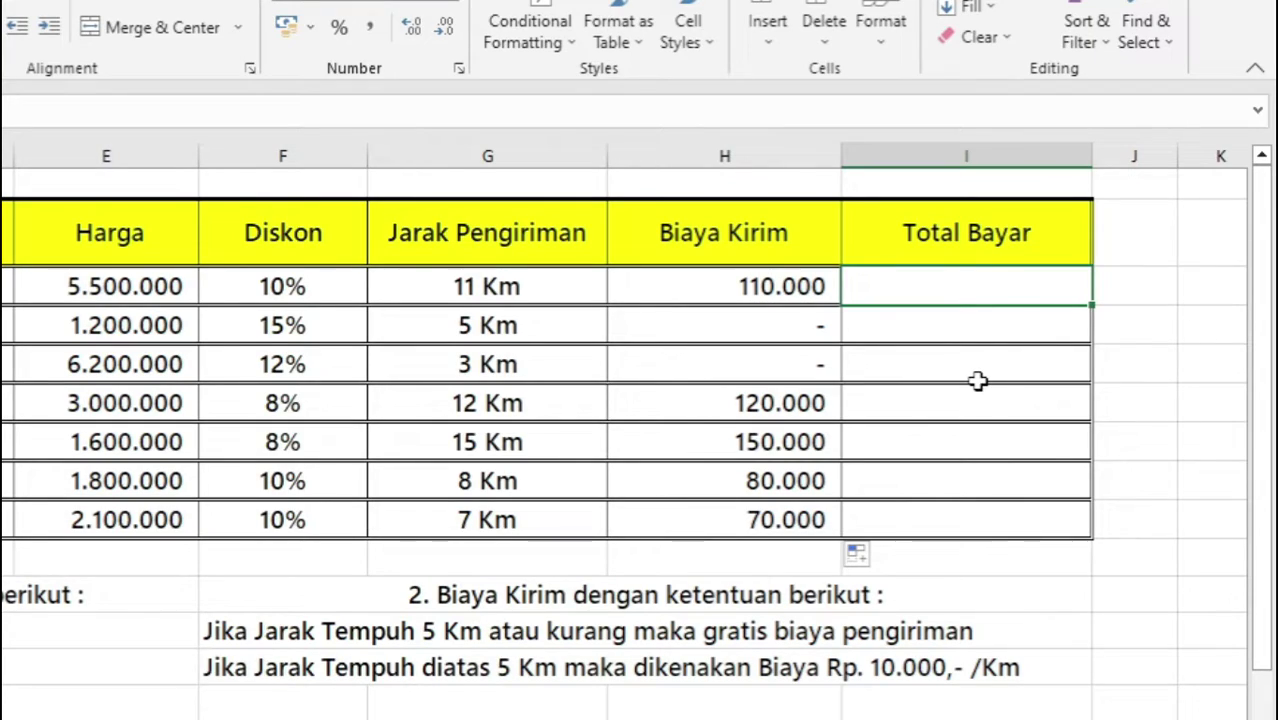
Step: Enter =E3+(E3*F3)+H3 in I3, giving 6.160.000 for the first item
type("=")
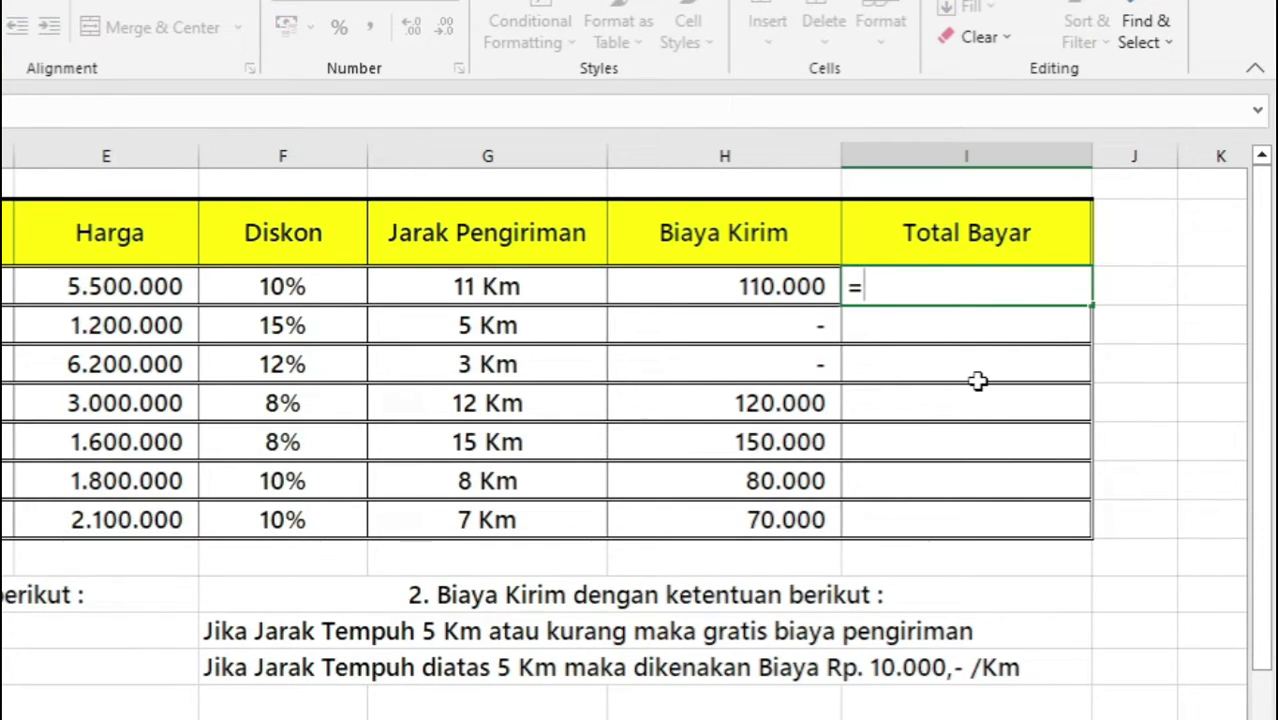
left_click(106, 288)
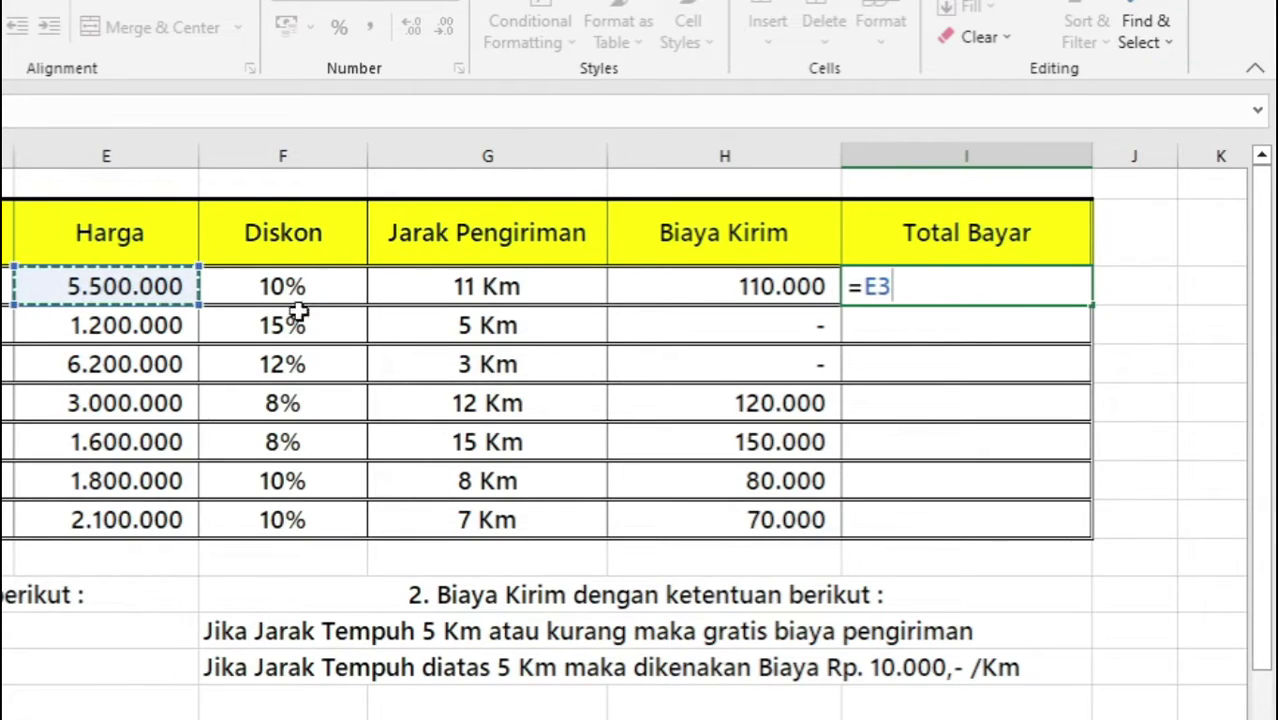
type("+")
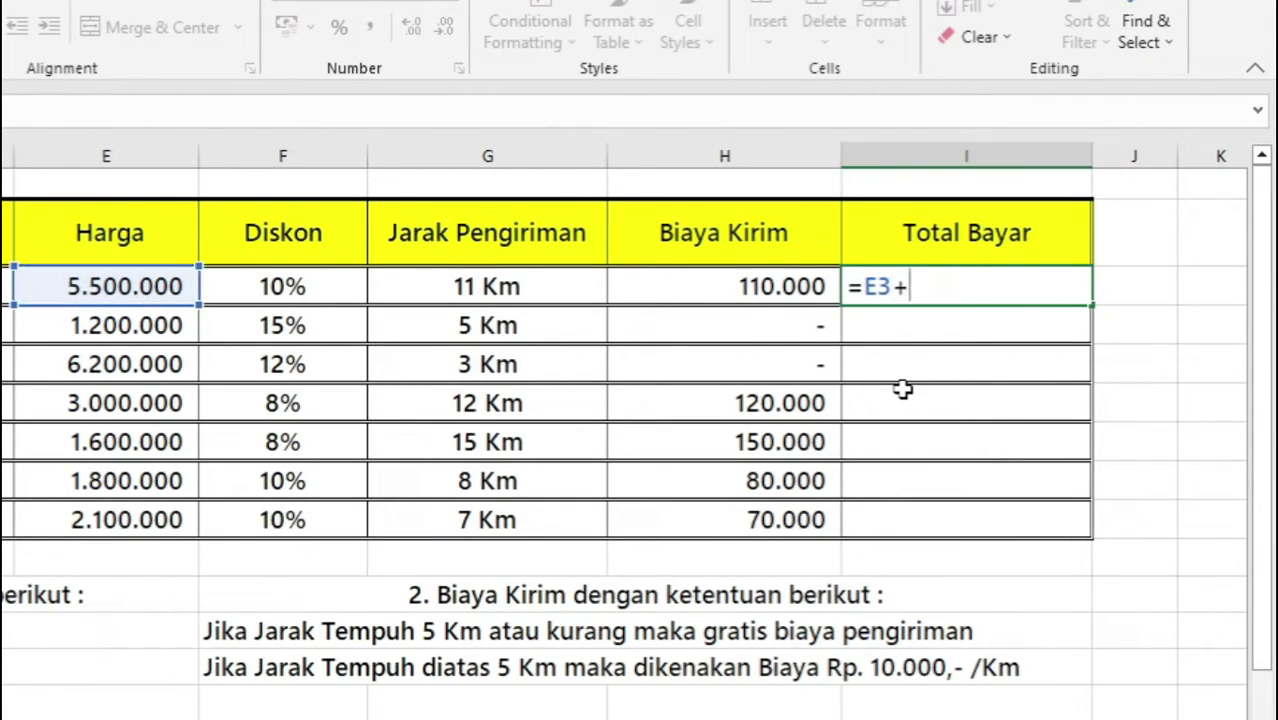
type("(")
key("BackSpace")
type("(")
left_click(157, 282)
type("*")
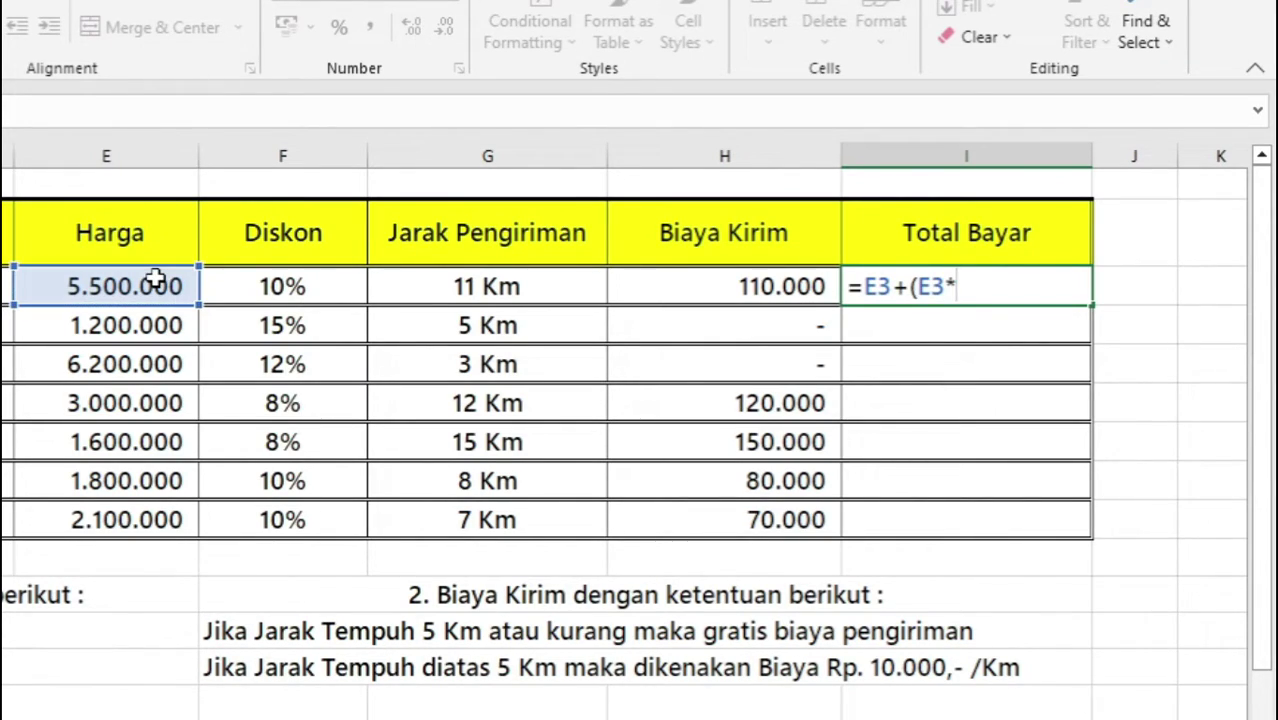
left_click(318, 288)
type(")")
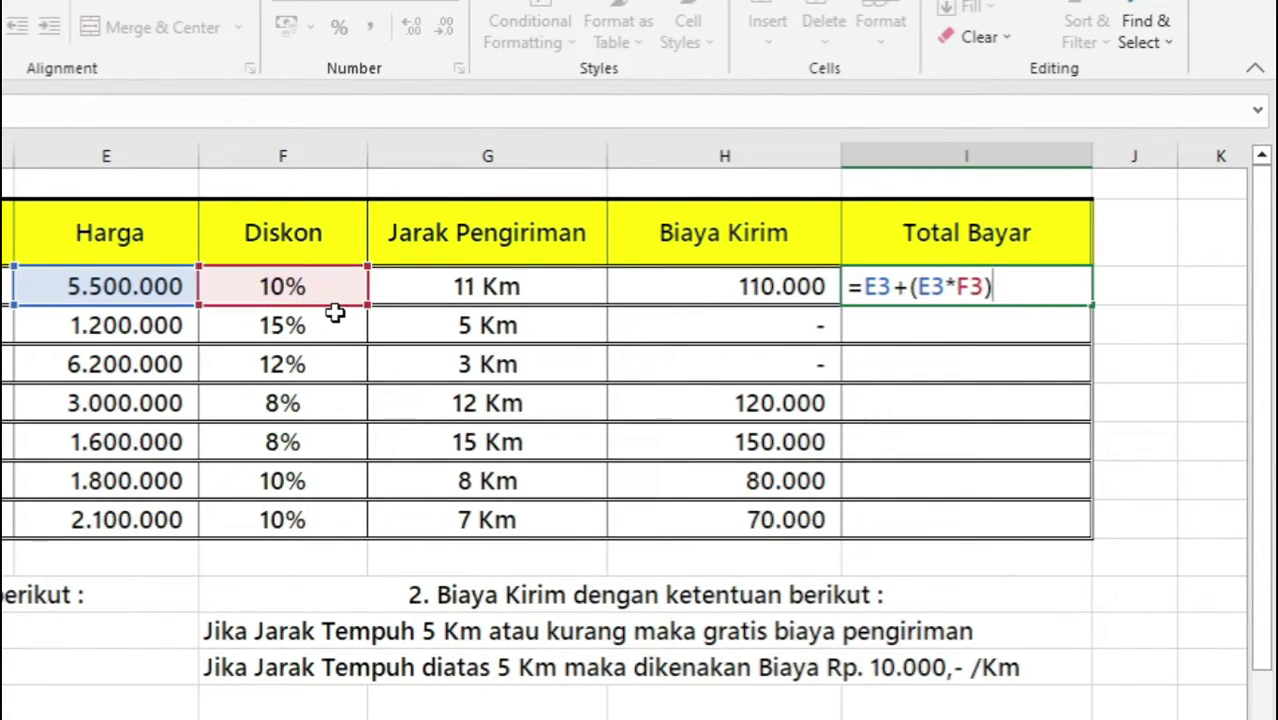
type("+")
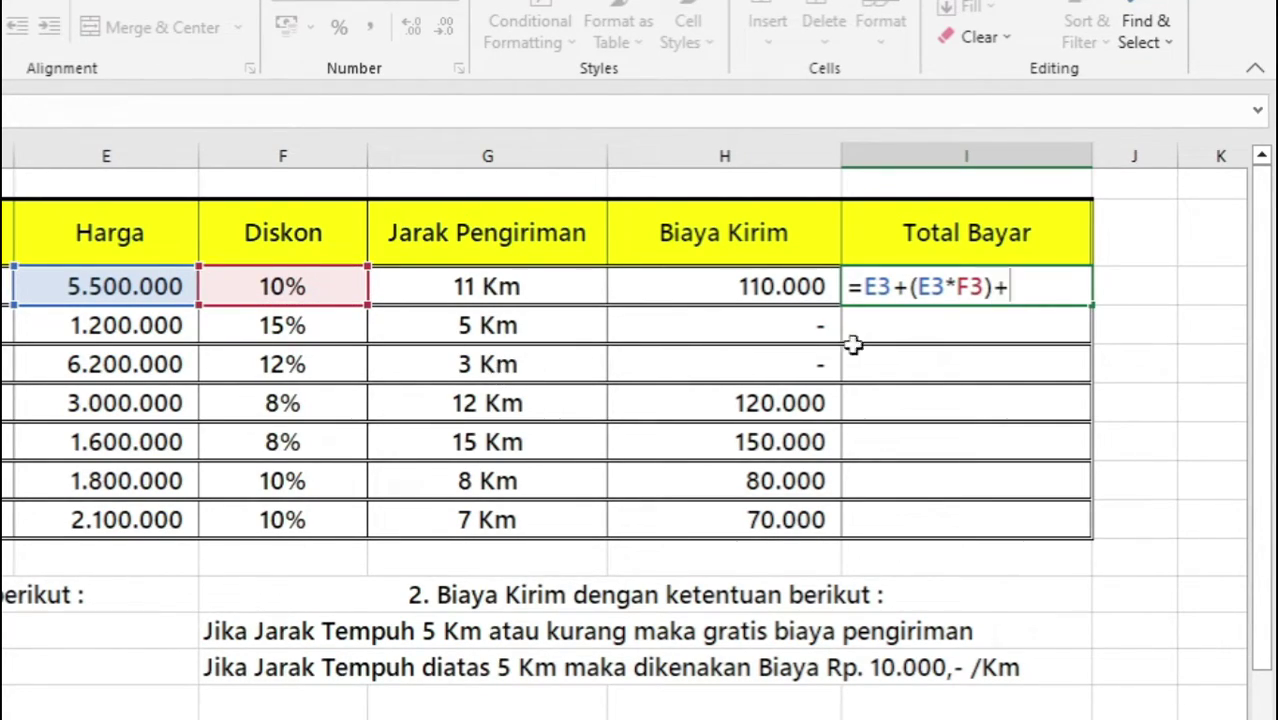
left_click(806, 290)
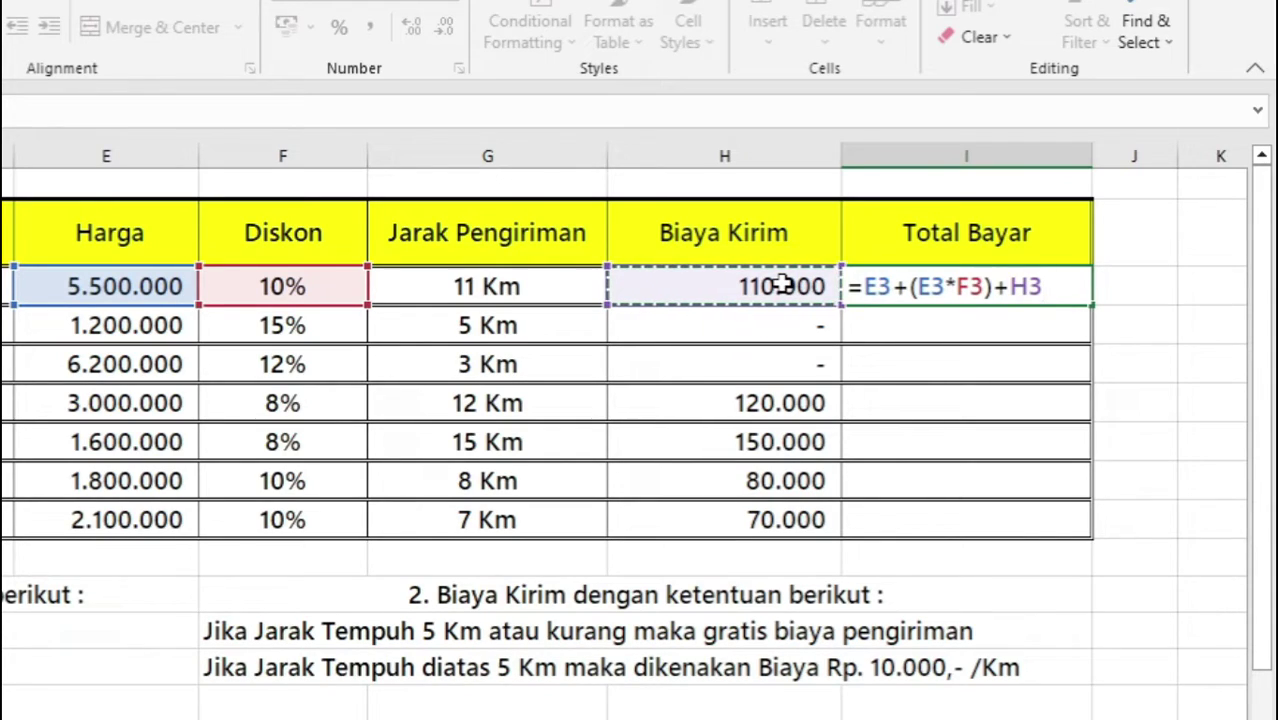
key("ctrl+Return")
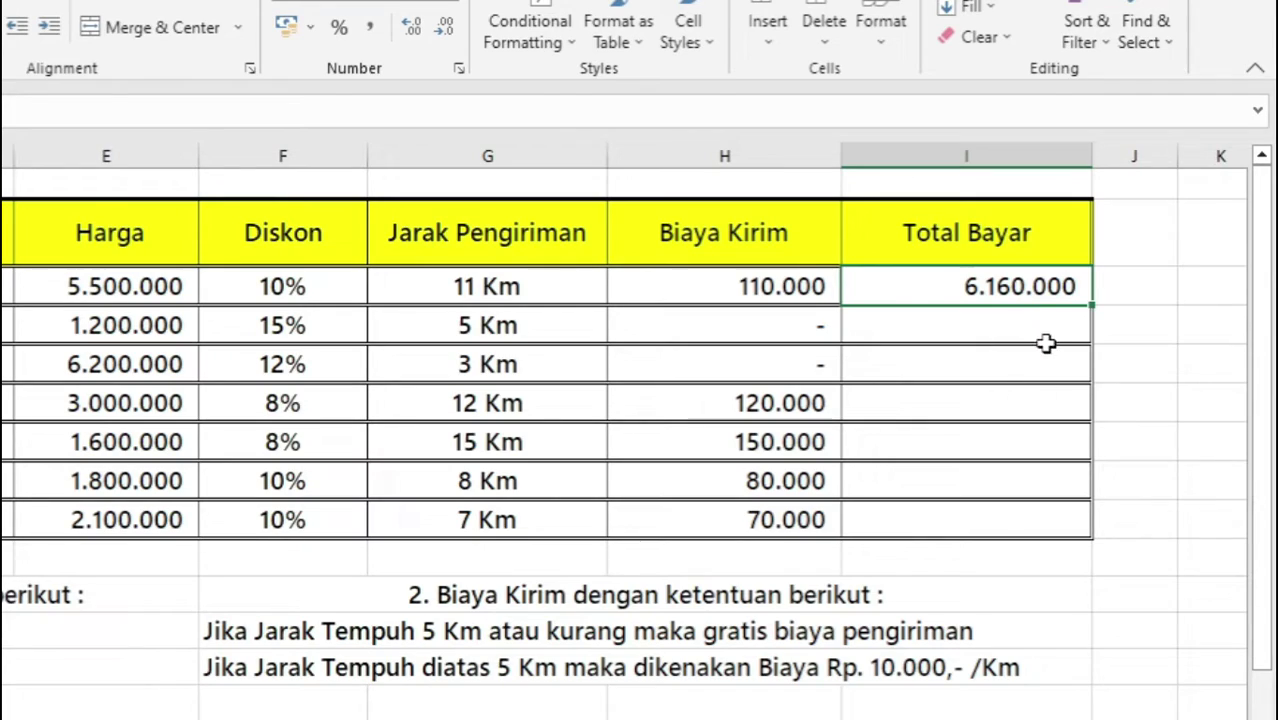
Step: Fill the Total Bayar formula down to I9 and check the results through 2.380.000
double_click(1092, 311)
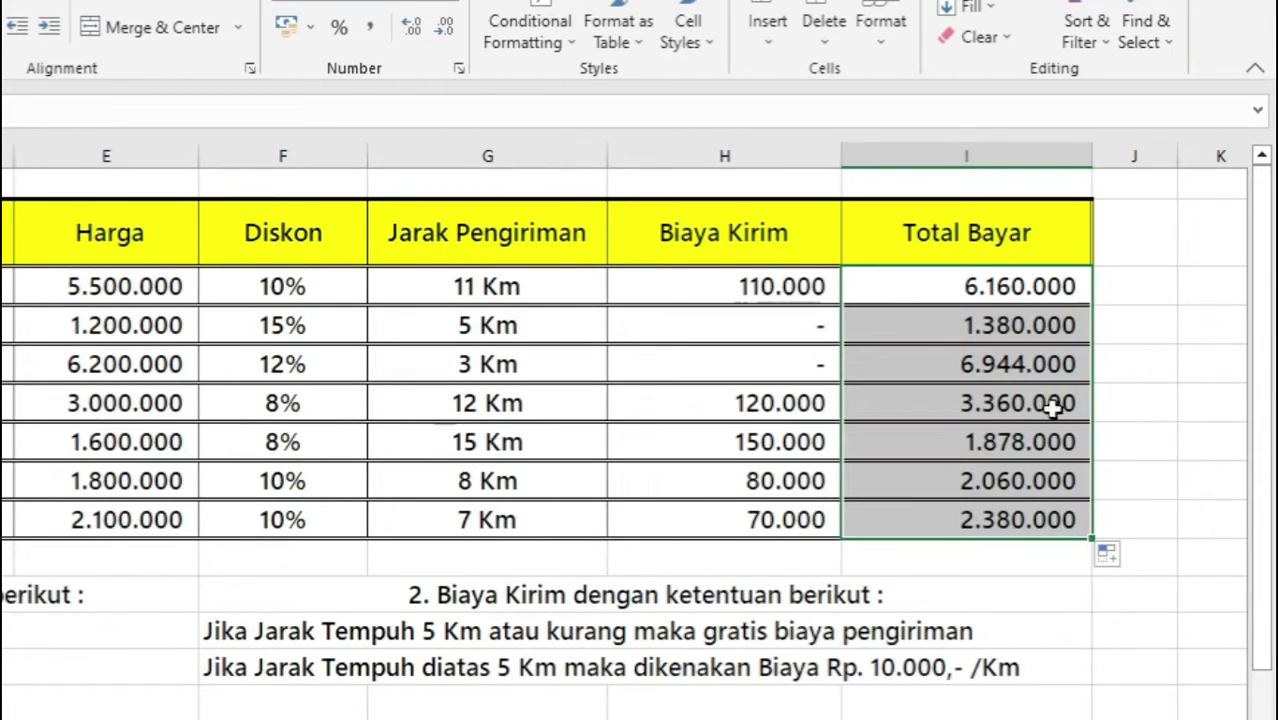
left_click_drag(1022, 518, 982, 289)
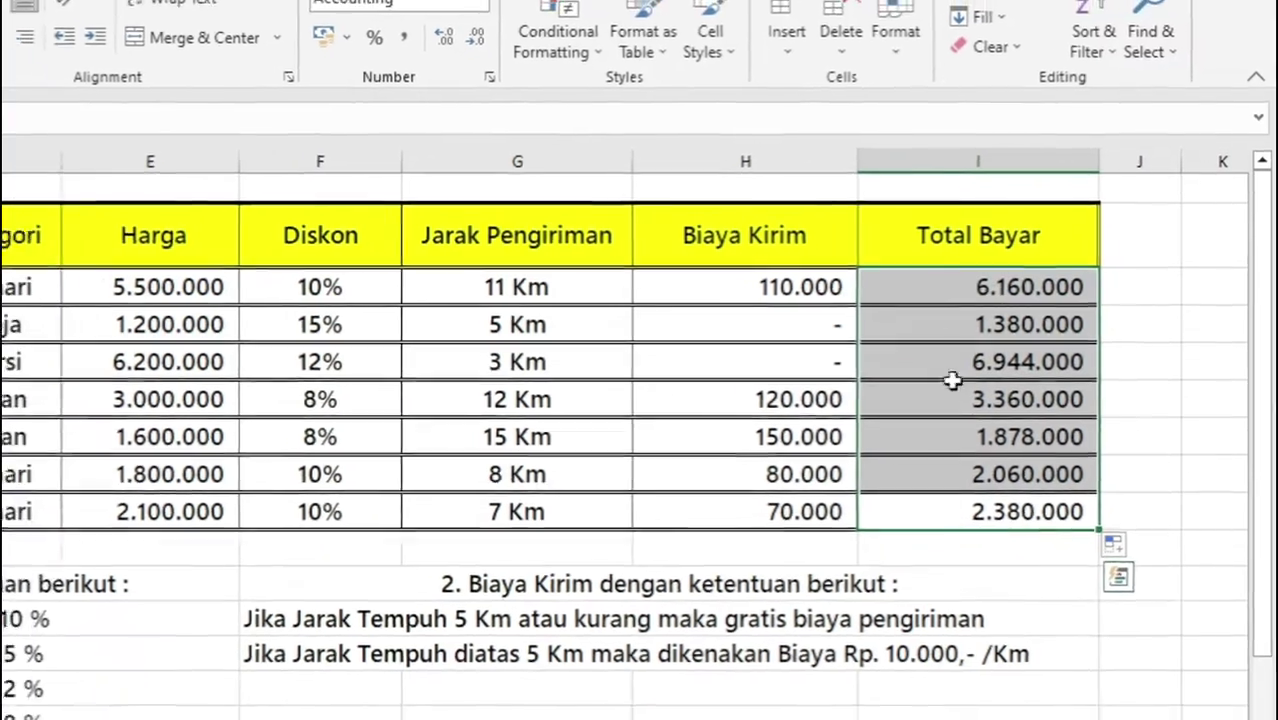
left_click(1042, 401)
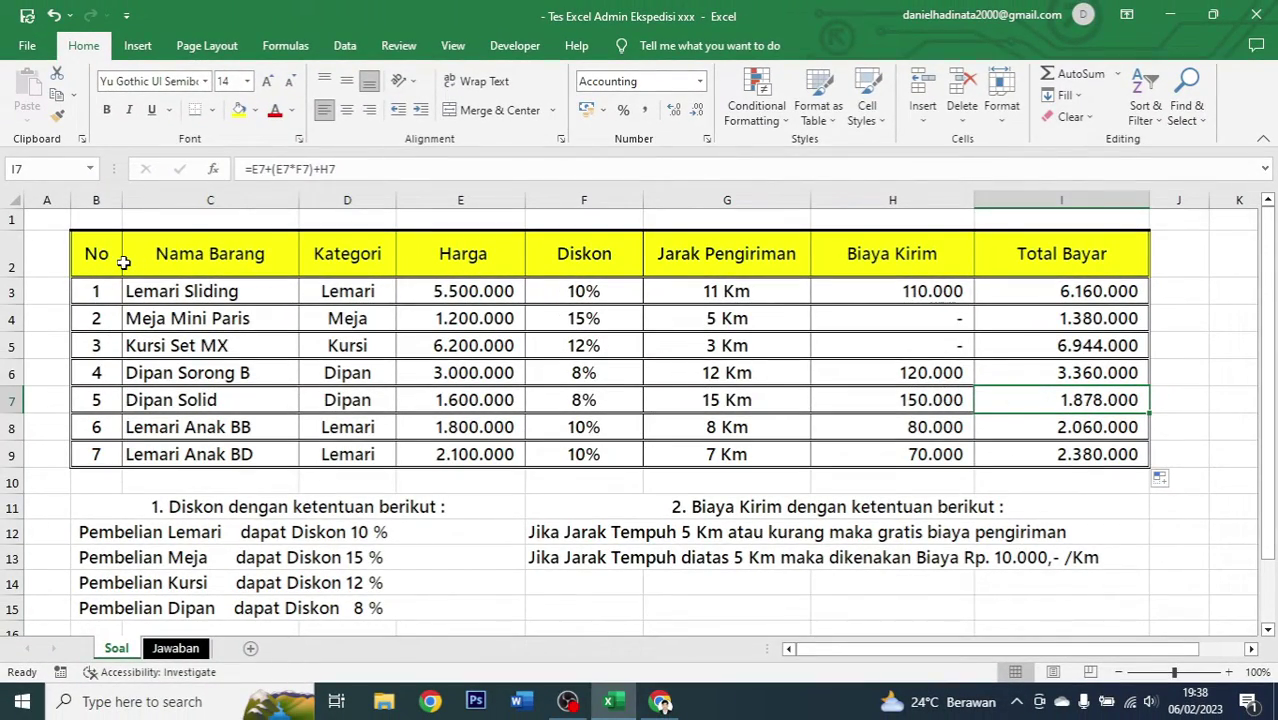
left_click_drag(100, 258, 1095, 443)
left_click(892, 400)
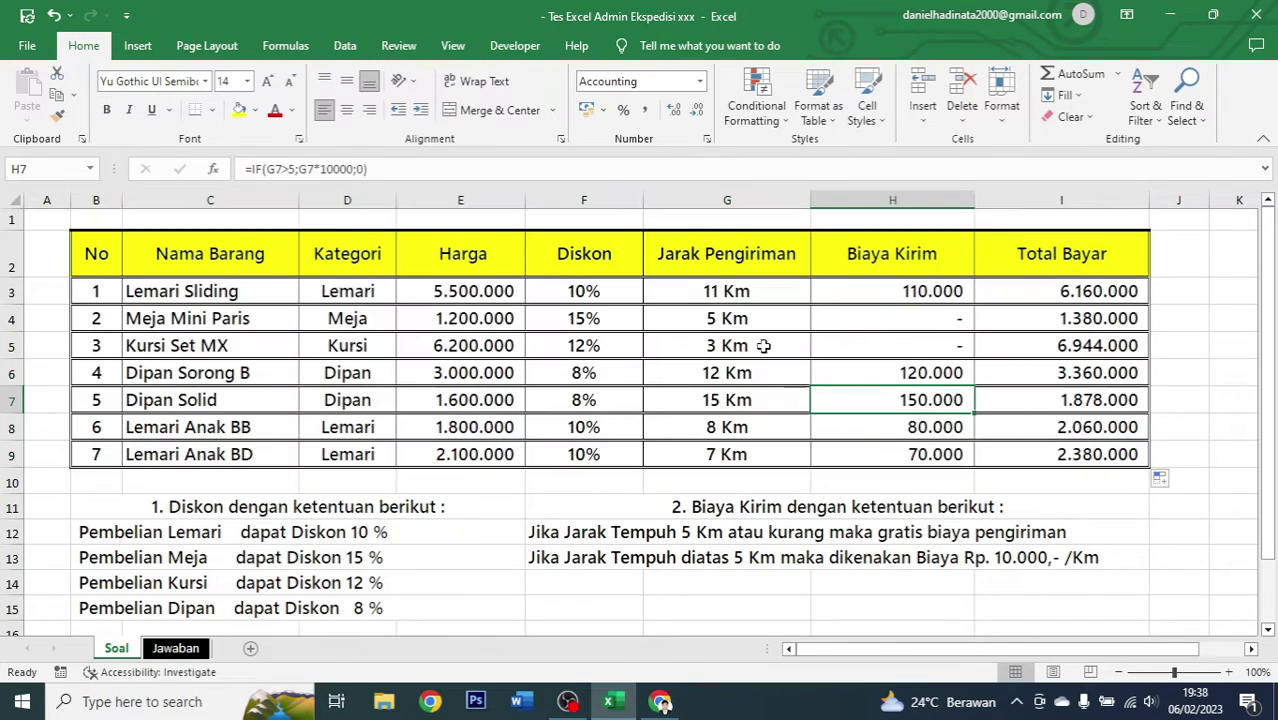
left_click(1090, 458)
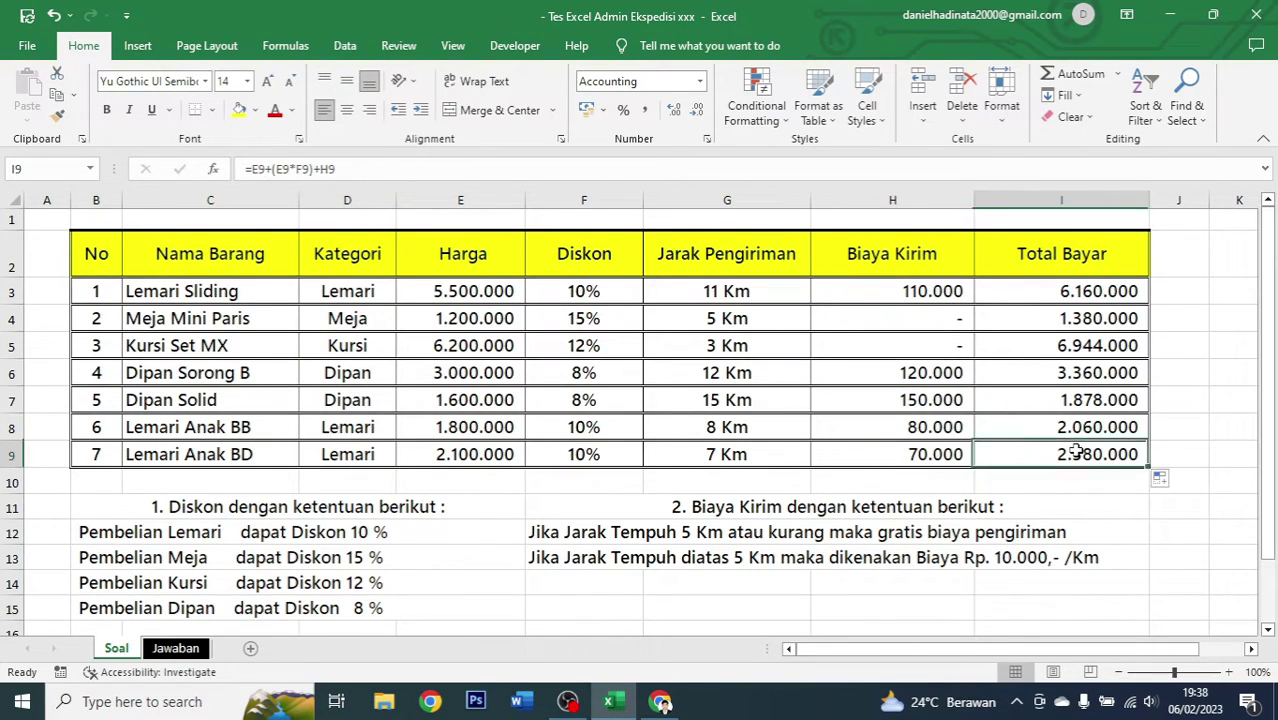